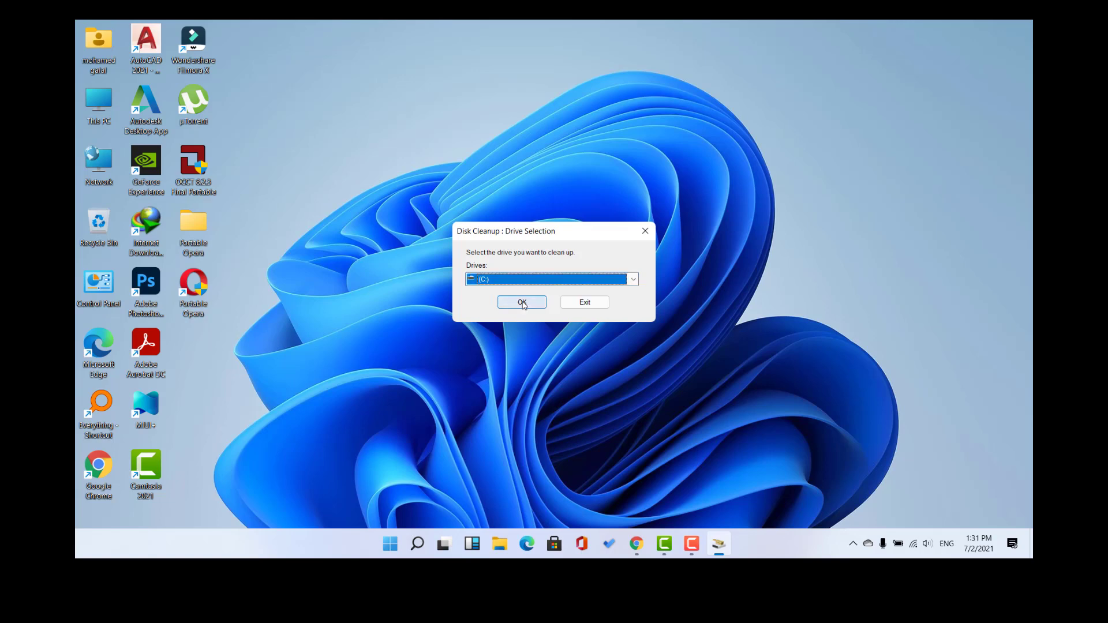
# Step: Scan drive C: with Disk Cleanup and review the categories of files to delete
pyautogui.click(525, 303)
pyautogui.moveTo(285, 120); pyautogui.dragTo(554, 117)
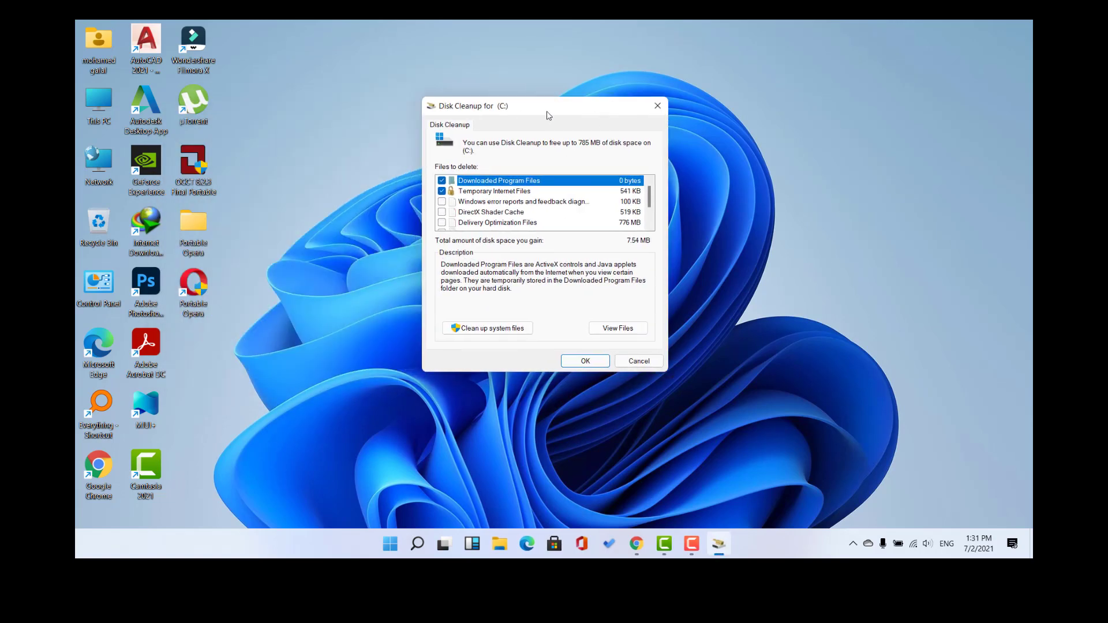
pyautogui.scroll(-1, 511, 216)
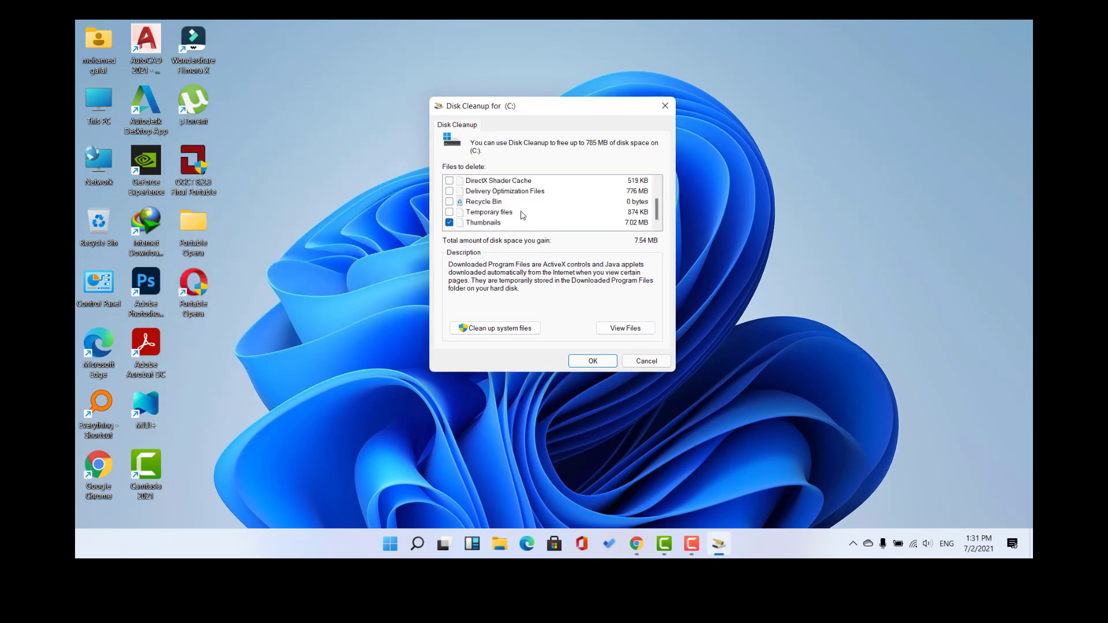
pyautogui.scroll(1, 522, 215)
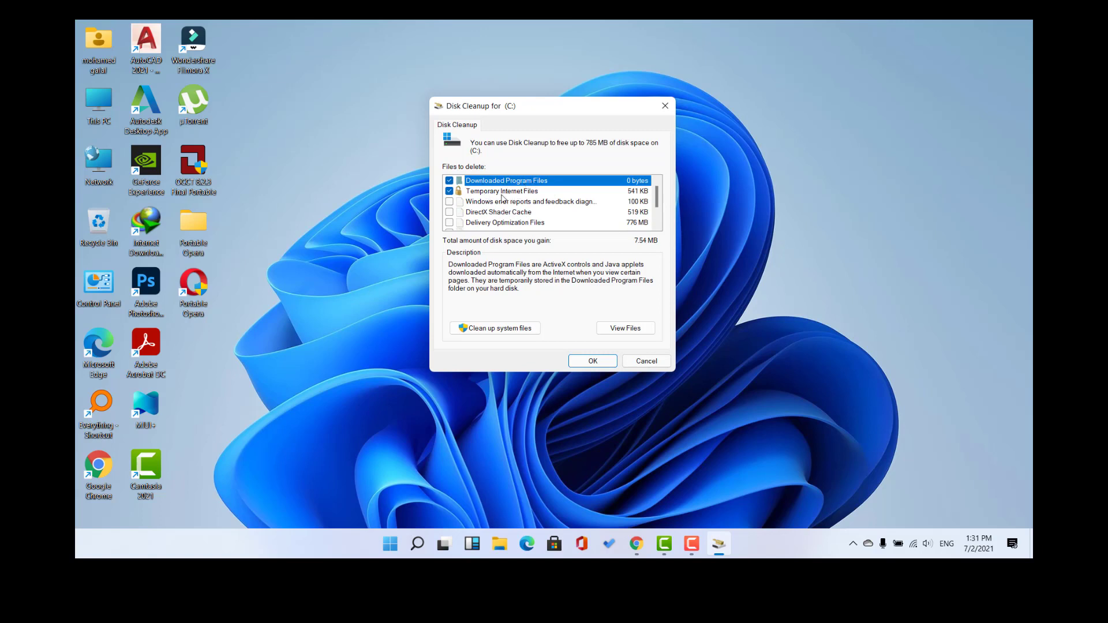
pyautogui.scroll(-1, 509, 201)
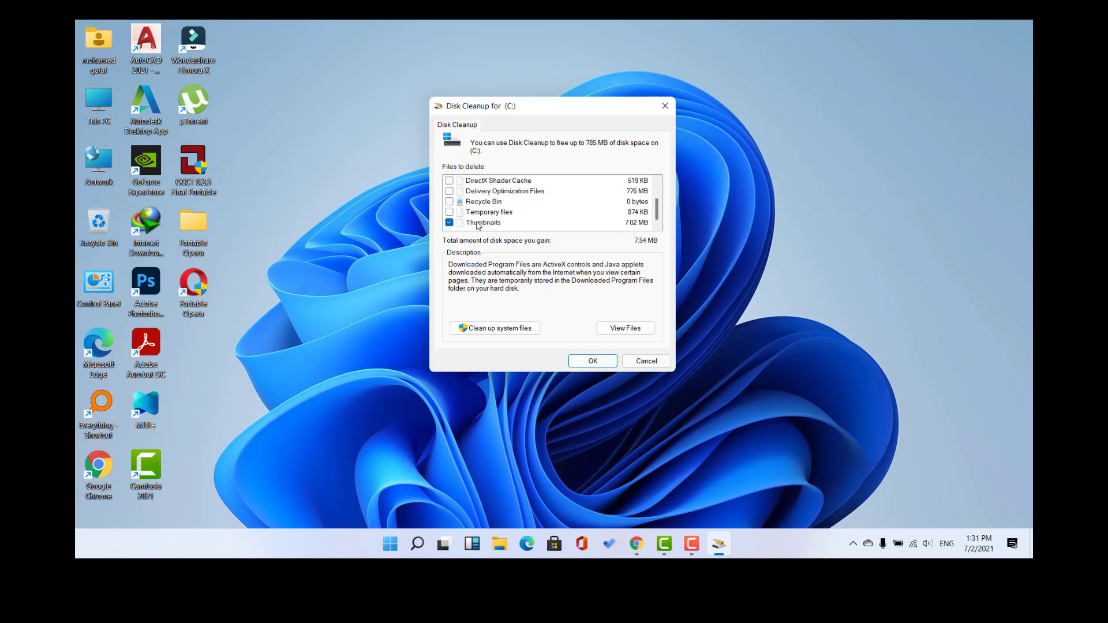
# Step: Include the Recycle Bin in the cleanup and permanently delete the selected files
pyautogui.click(480, 203)
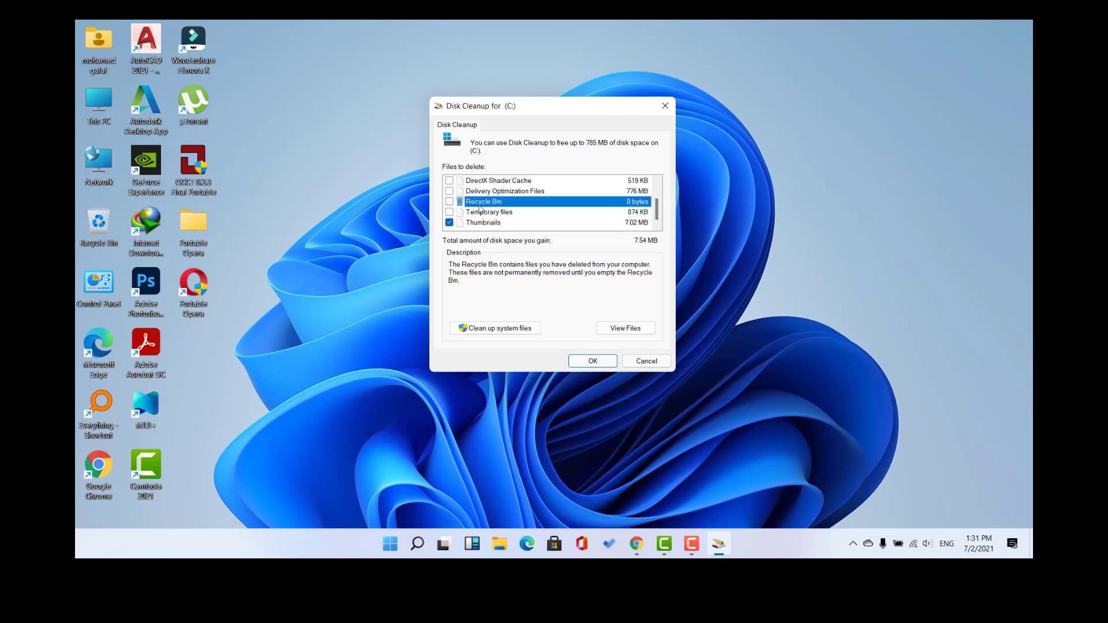
pyautogui.click(592, 359)
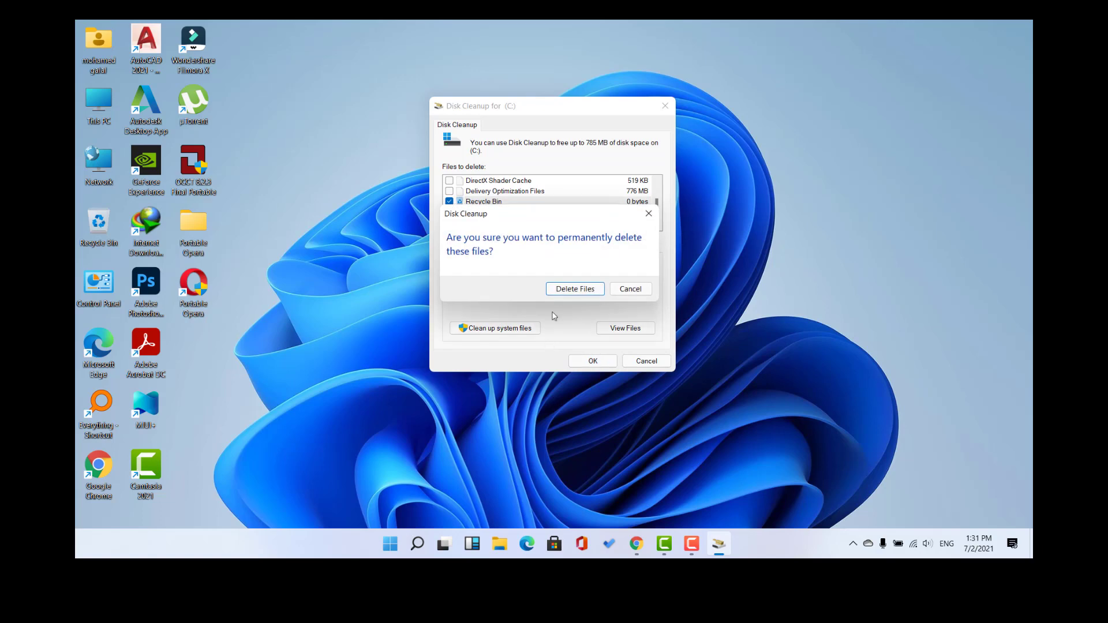
pyautogui.click(570, 289)
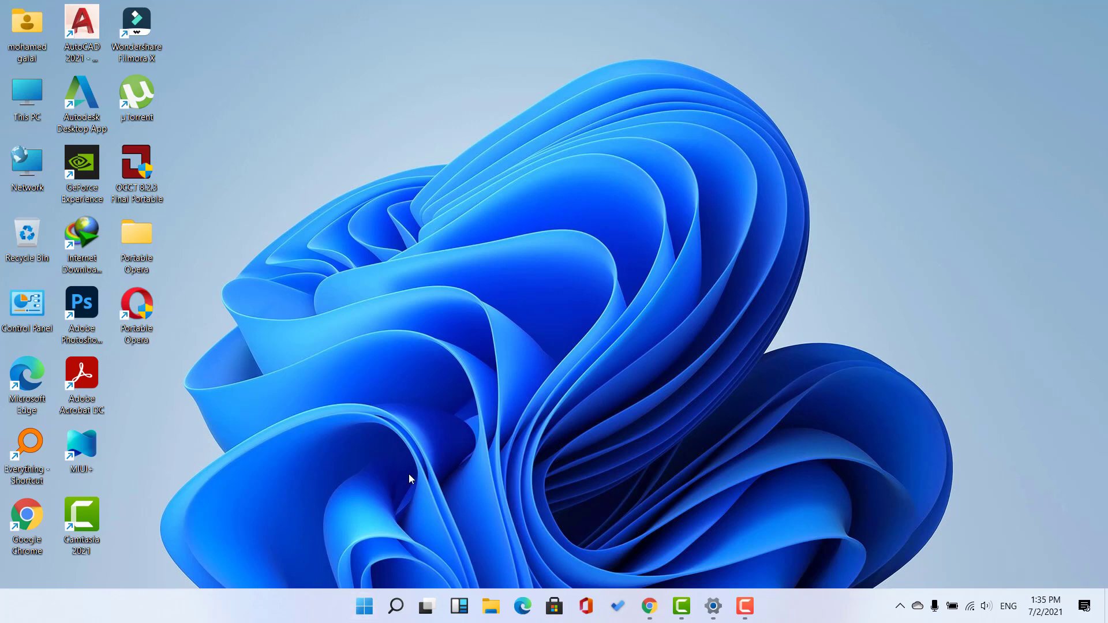
# Step: Open Settings, return to its home page and search for "Privacy" to open the privacy settings
pyautogui.click(362, 613)
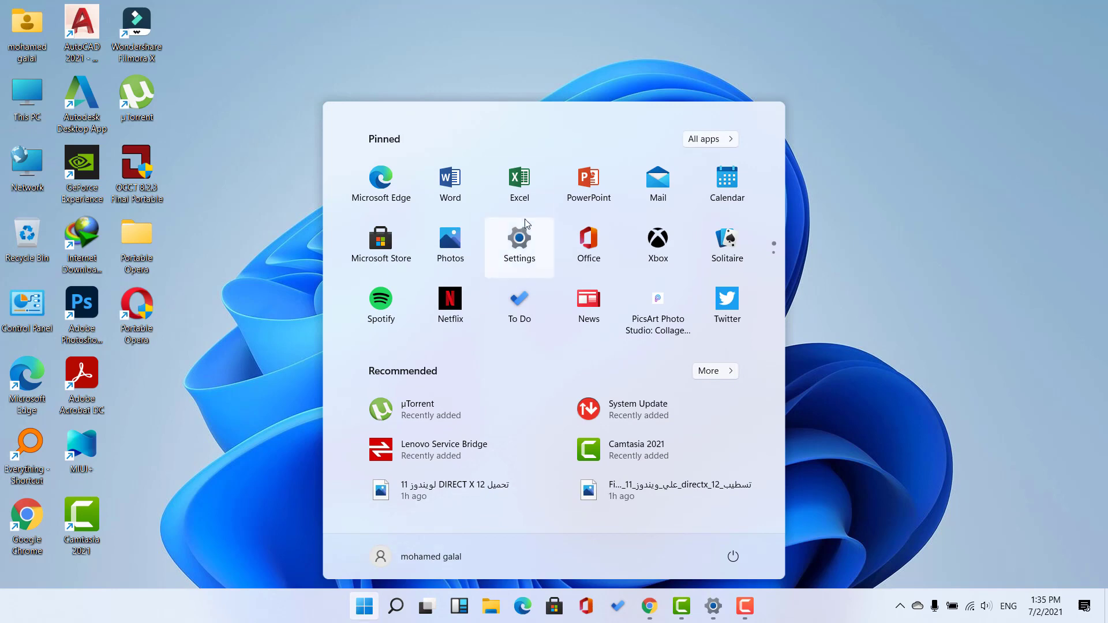
pyautogui.click(398, 609)
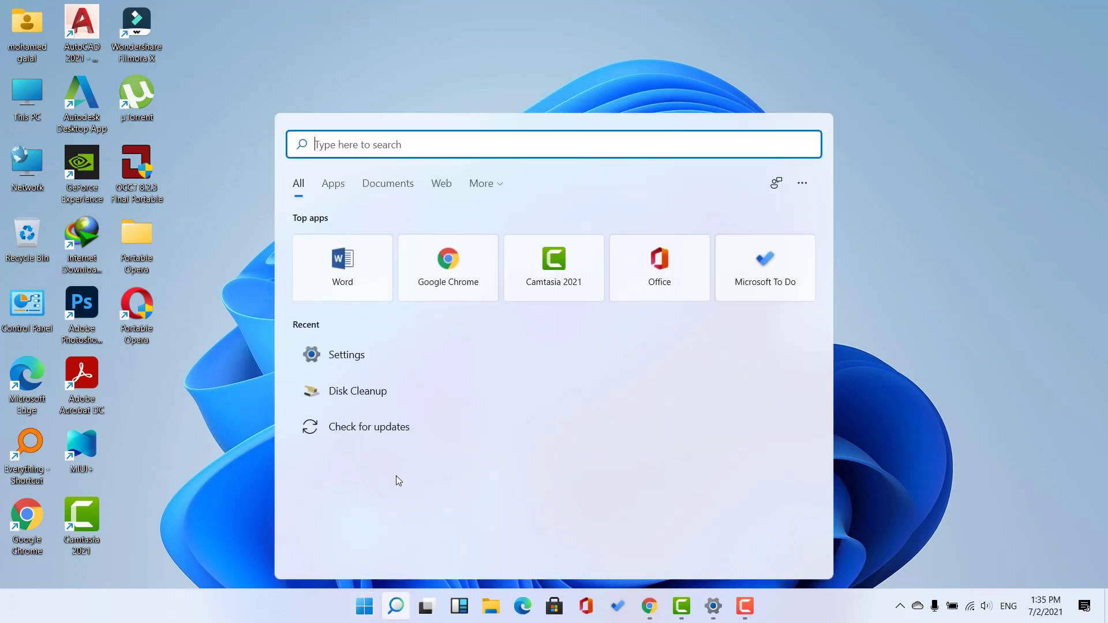
pyautogui.click(365, 355)
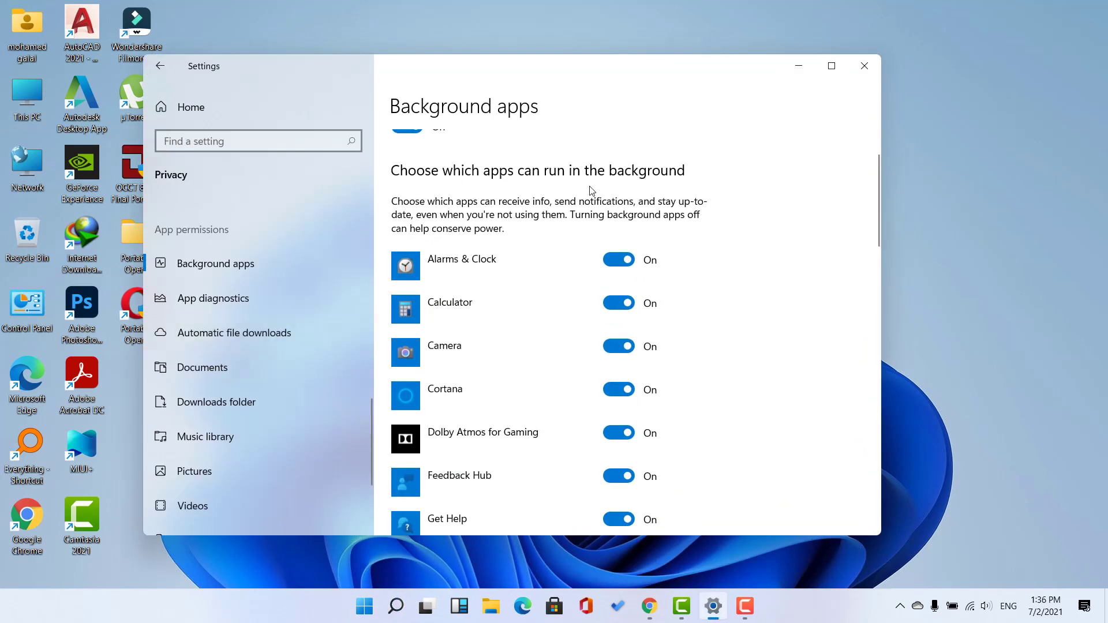
pyautogui.scroll(3, 253, 323)
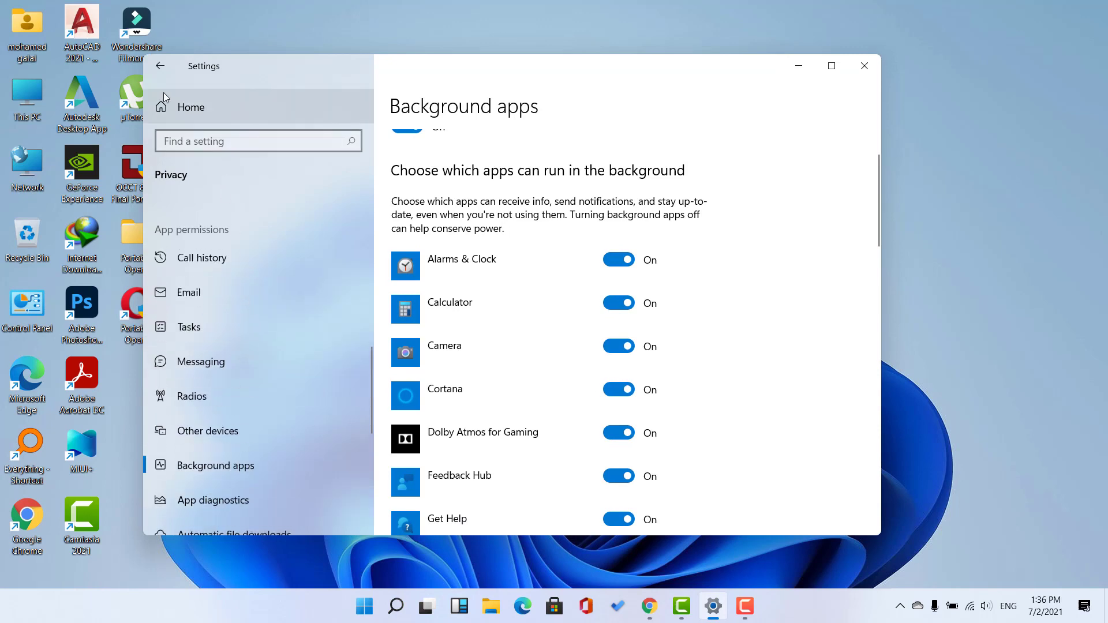
pyautogui.click(182, 107)
pyautogui.write('Privacy')
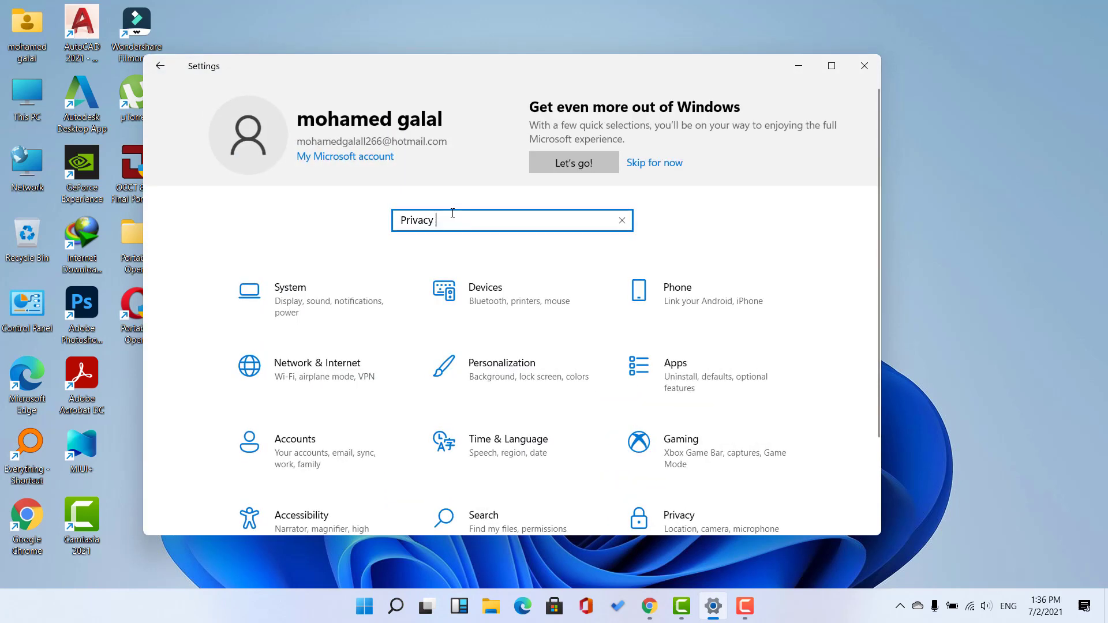
pyautogui.click(456, 272)
# Step: Open the Background apps page among the app permissions
pyautogui.scroll(-3, 308, 299)
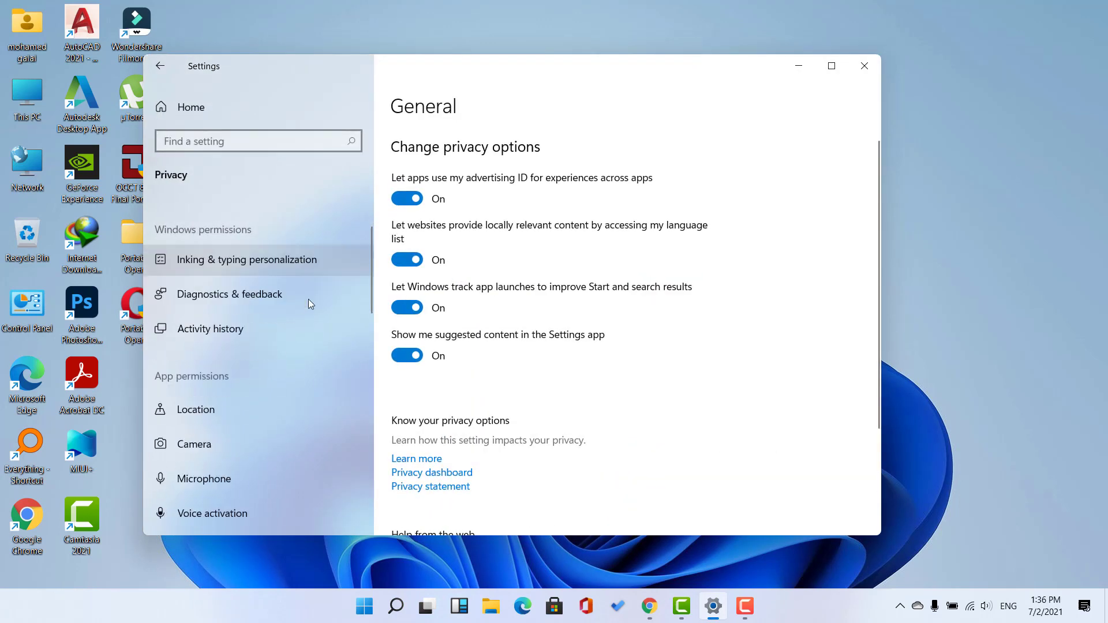
pyautogui.scroll(-5, 260, 397)
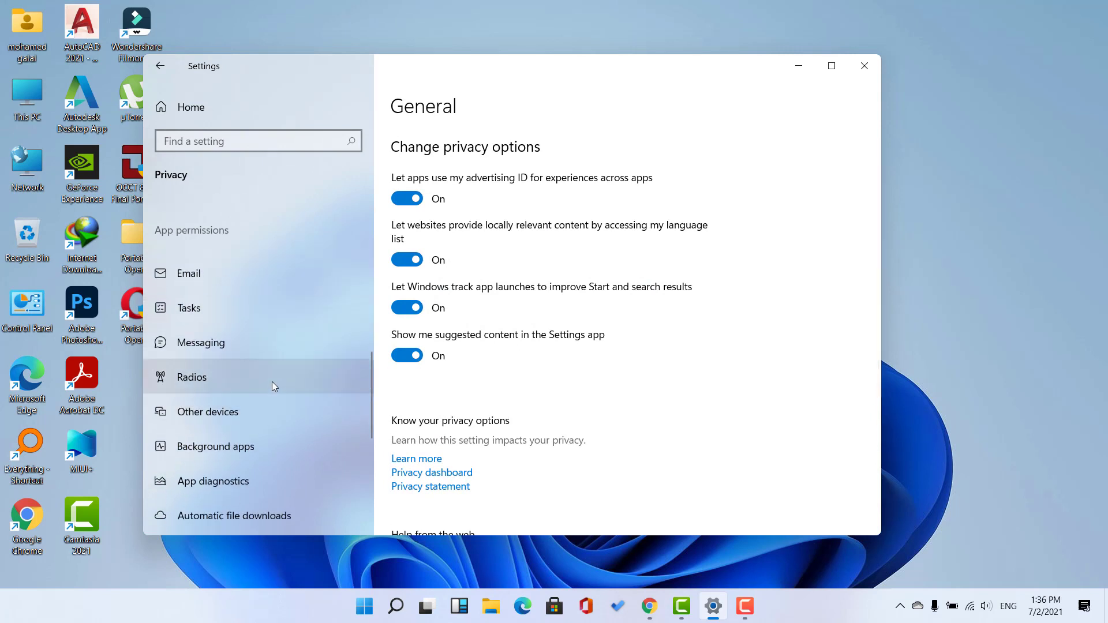
pyautogui.click(228, 397)
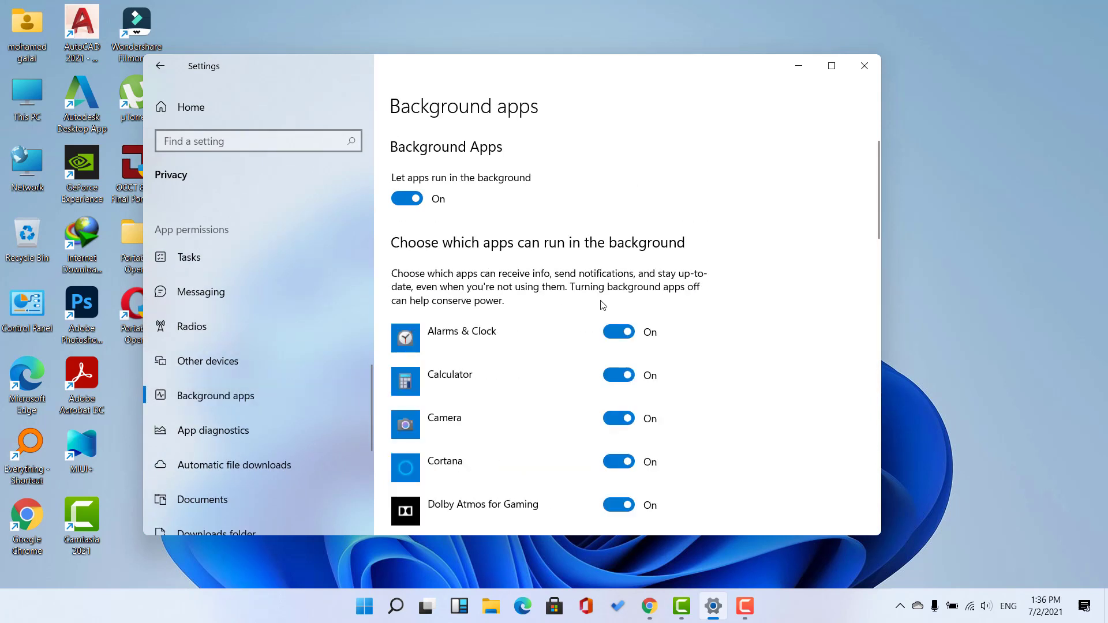
# Step: Review the full list of apps allowed to run in the background and close Settings
pyautogui.scroll(-2, 621, 340)
pyautogui.scroll(-4, 625, 347)
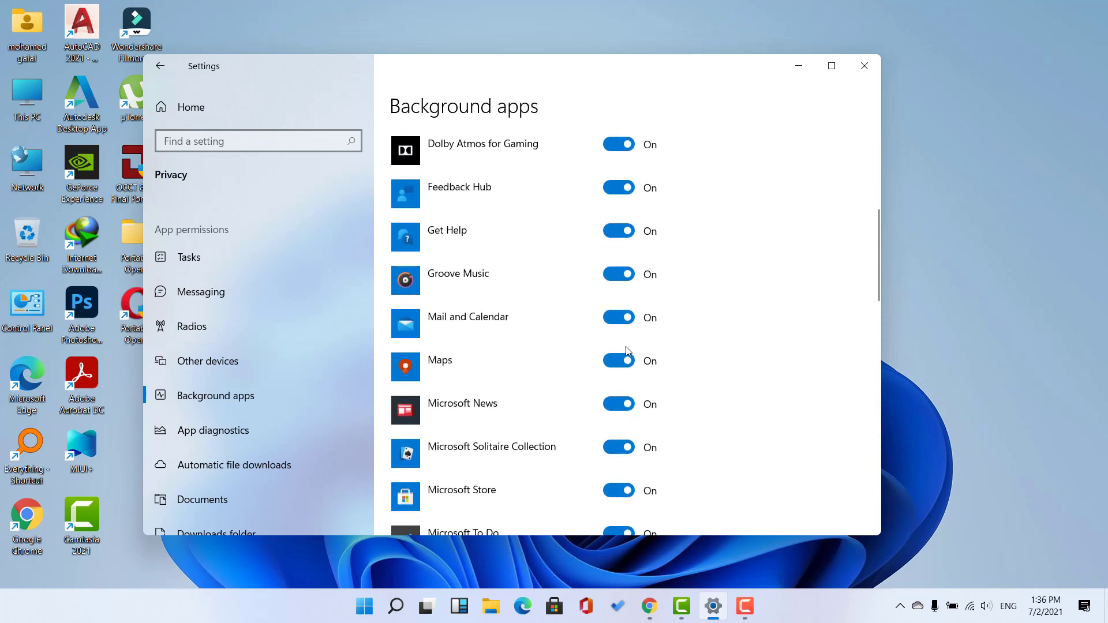
pyautogui.scroll(-7, 628, 350)
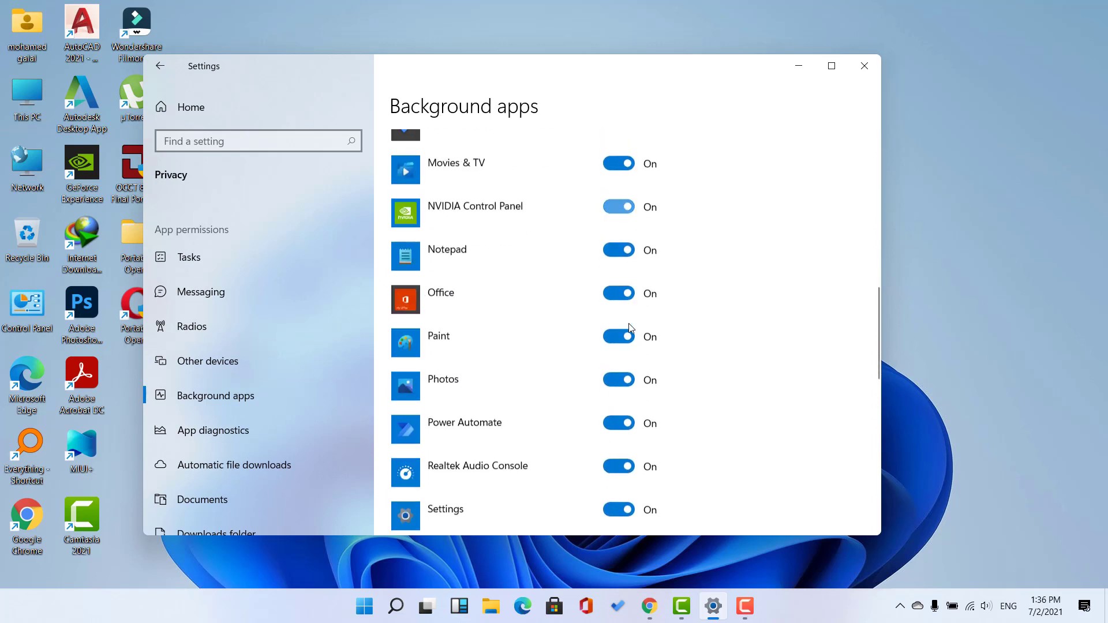
pyautogui.scroll(-8, 629, 324)
pyautogui.scroll(2, 633, 324)
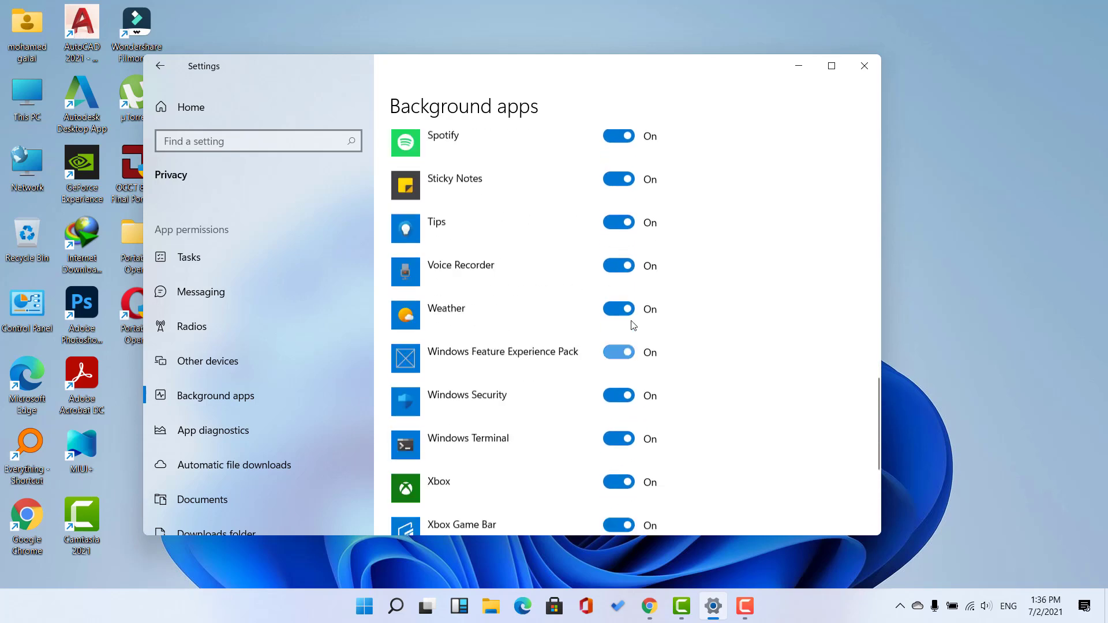
pyautogui.scroll(18, 629, 321)
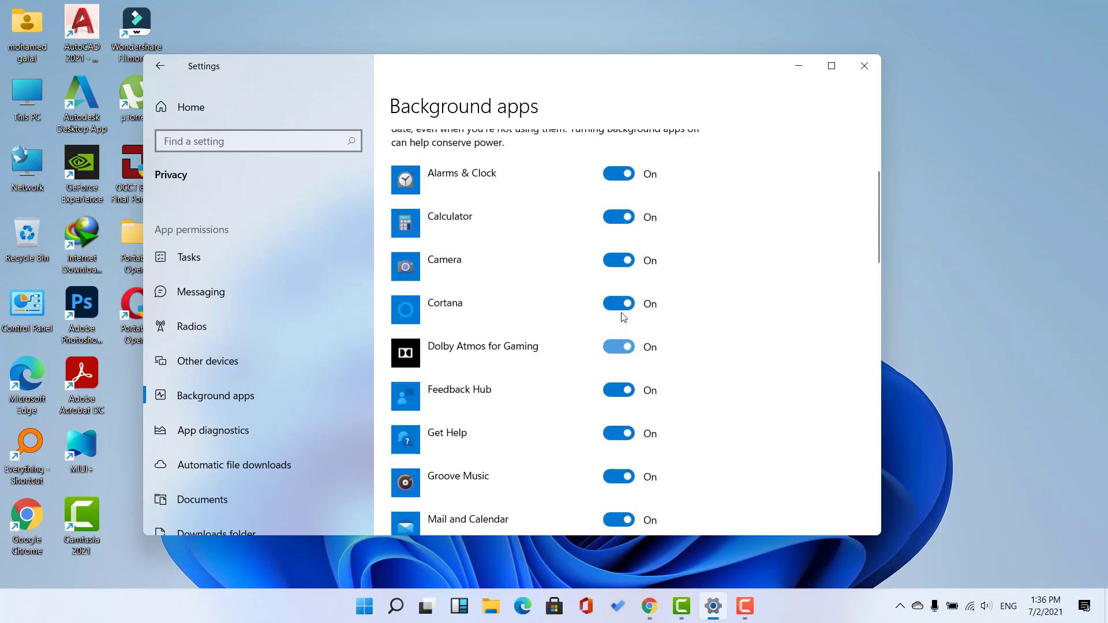
pyautogui.scroll(3, 626, 311)
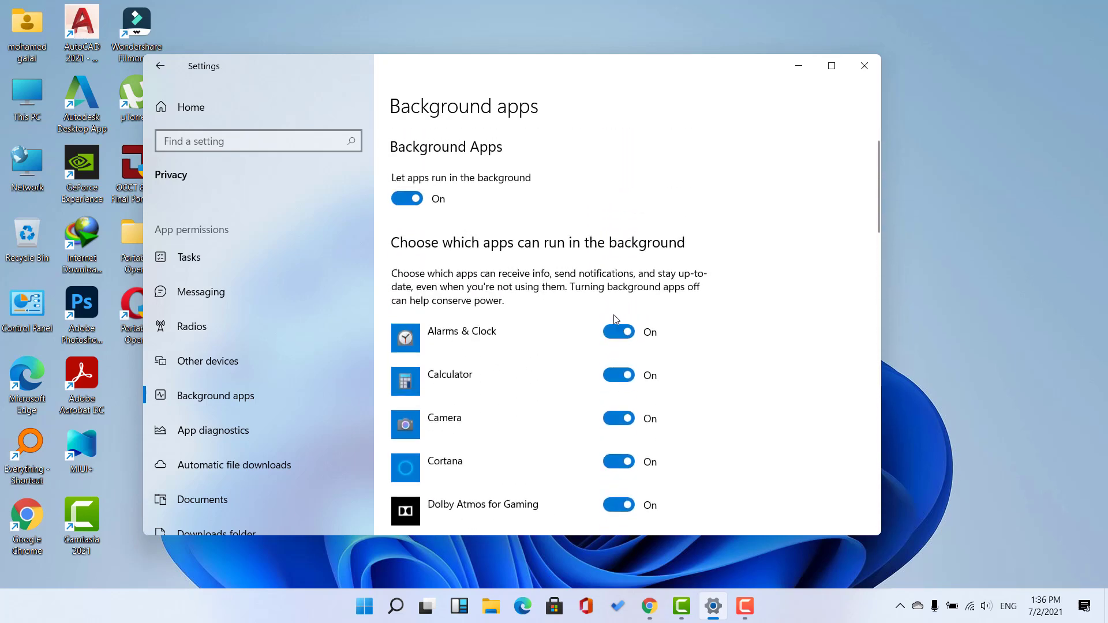
pyautogui.click(864, 65)
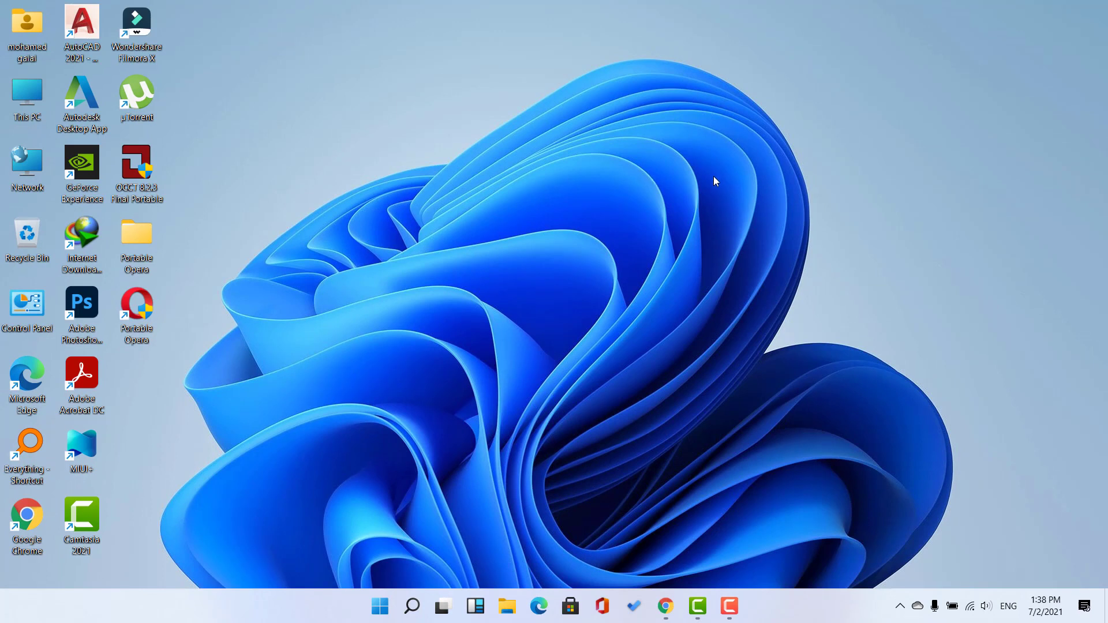
# Step: Open Task Manager and show the list of startup programs
pyautogui.hotkey('ctrl', 'shift', 'Escape')
pyautogui.click(584, 122)
pyautogui.hotkey('ctrl', 'shift', 'Escape')
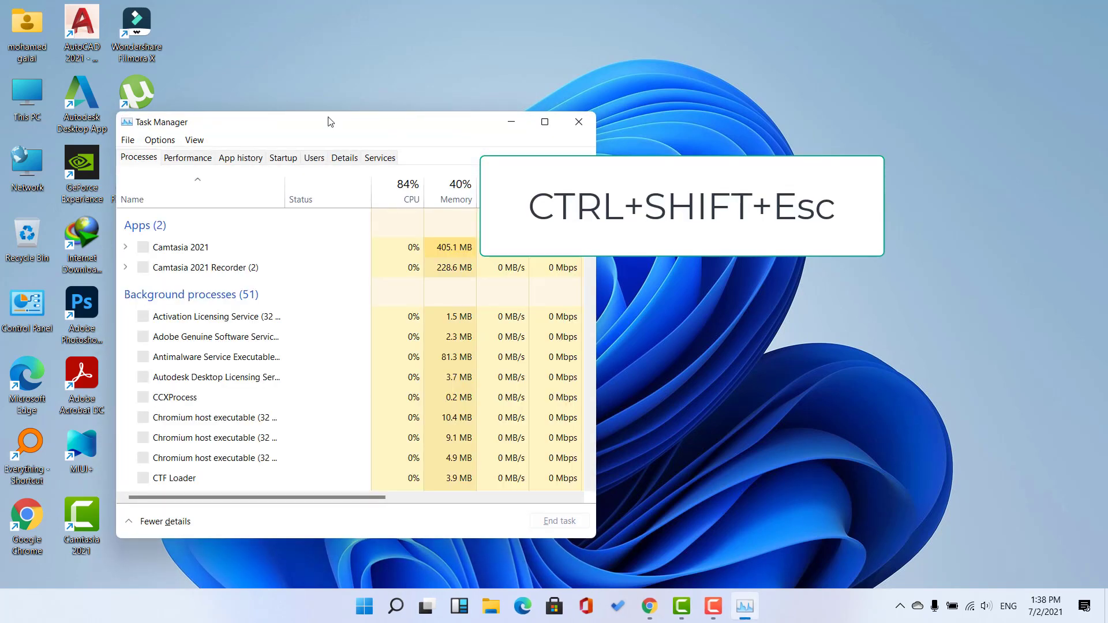
pyautogui.moveTo(292, 122); pyautogui.dragTo(536, 102)
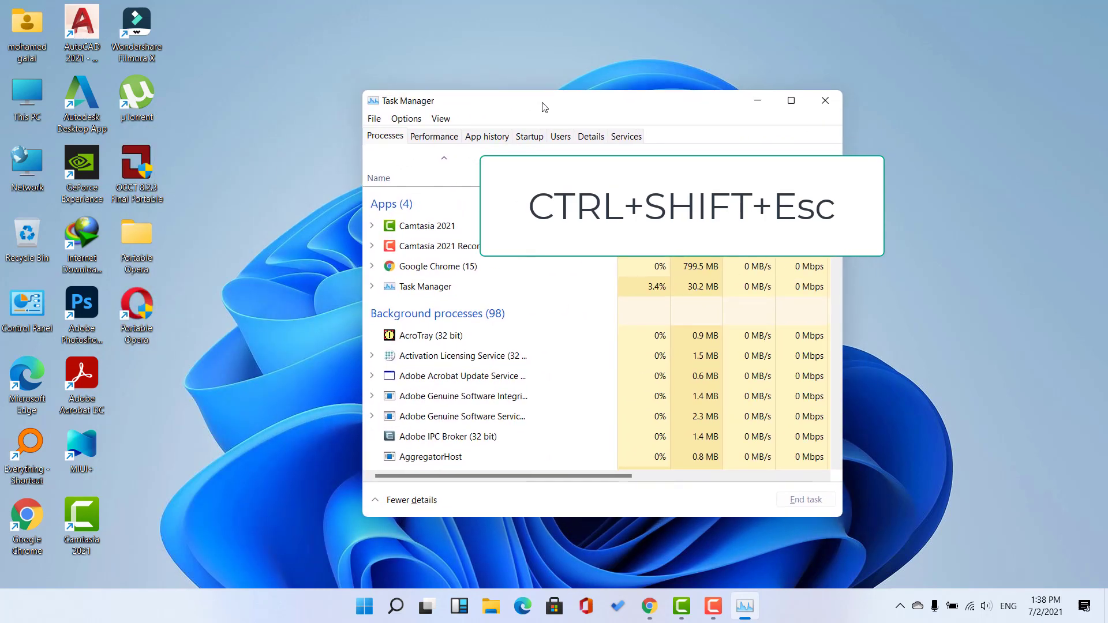
pyautogui.click(537, 142)
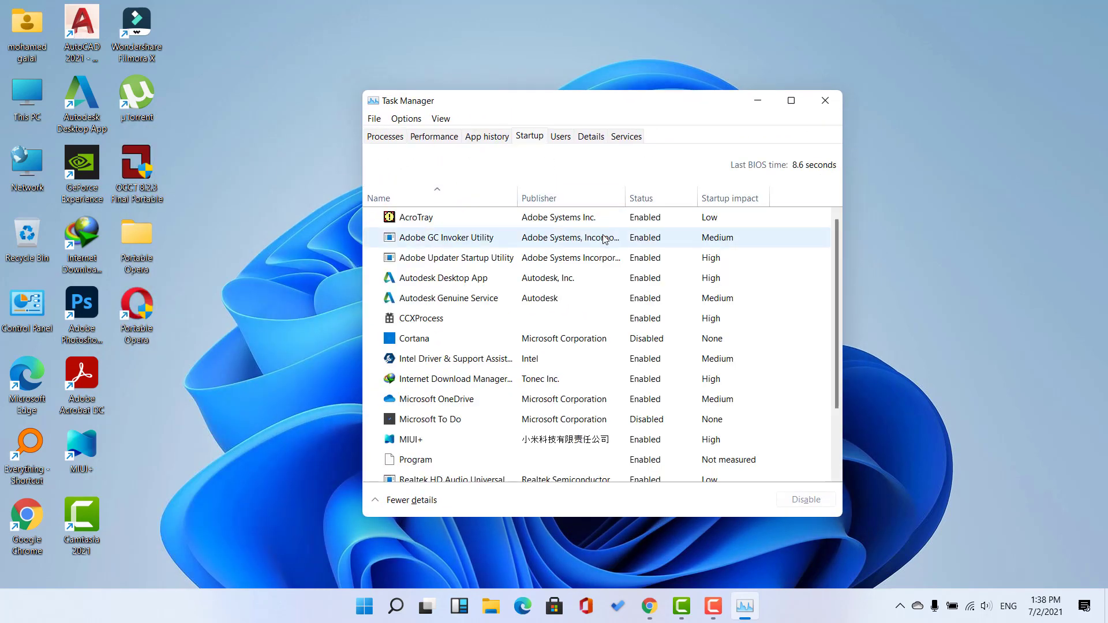
# Step: Disable AcroTray at startup and open the options for the Cortana startup entry
pyautogui.click(471, 224)
pyautogui.rightClick(470, 225)
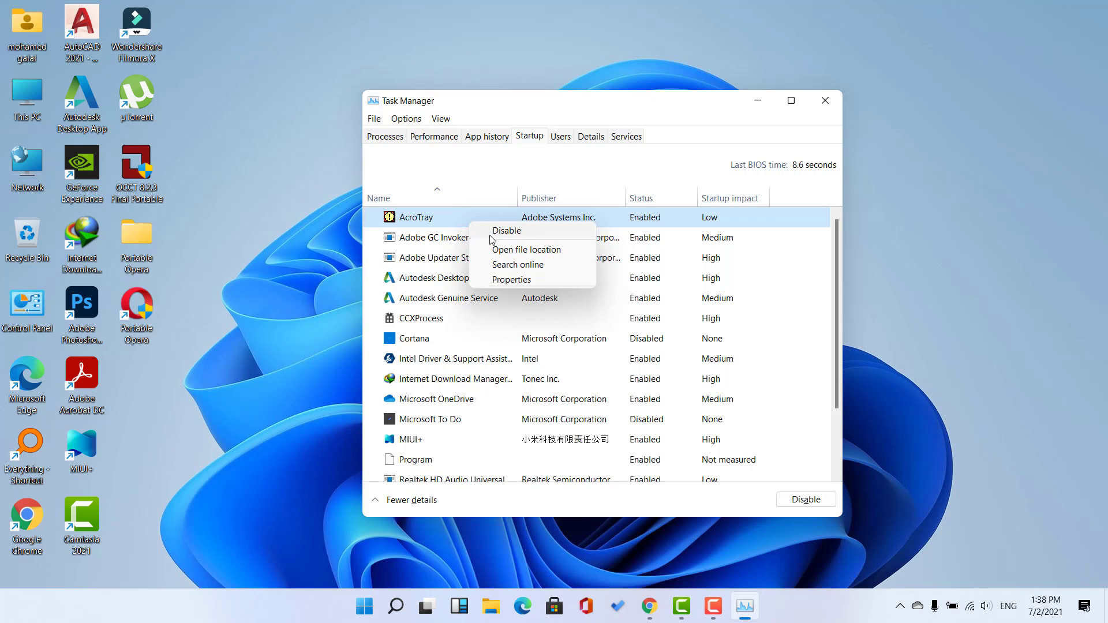
pyautogui.click(534, 237)
pyautogui.scroll(-1, 475, 329)
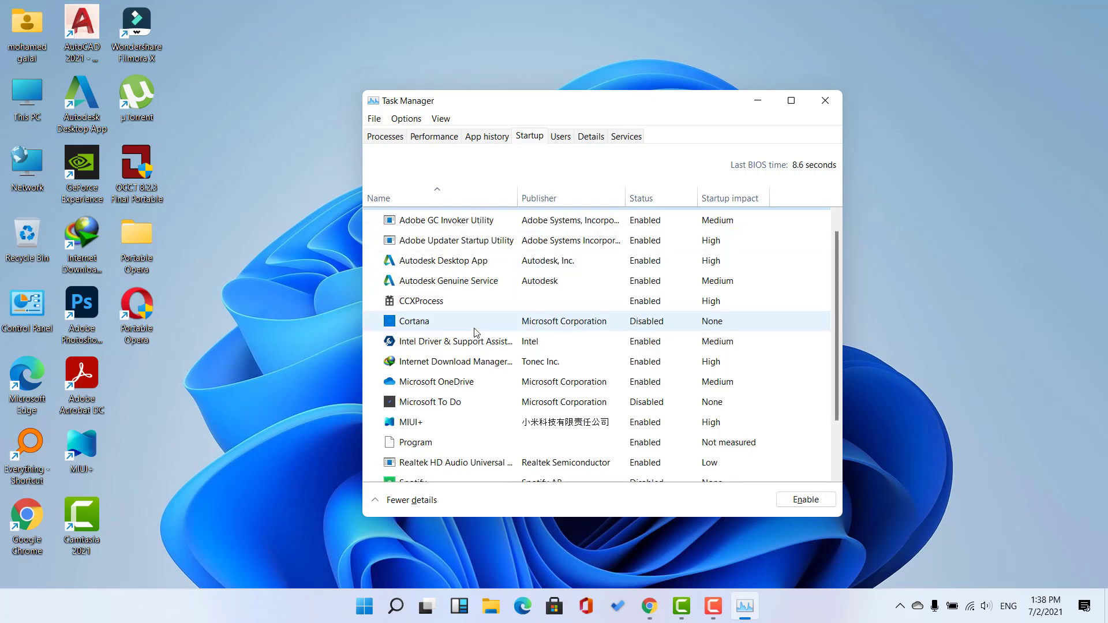
pyautogui.click(438, 328)
pyautogui.rightClick(439, 328)
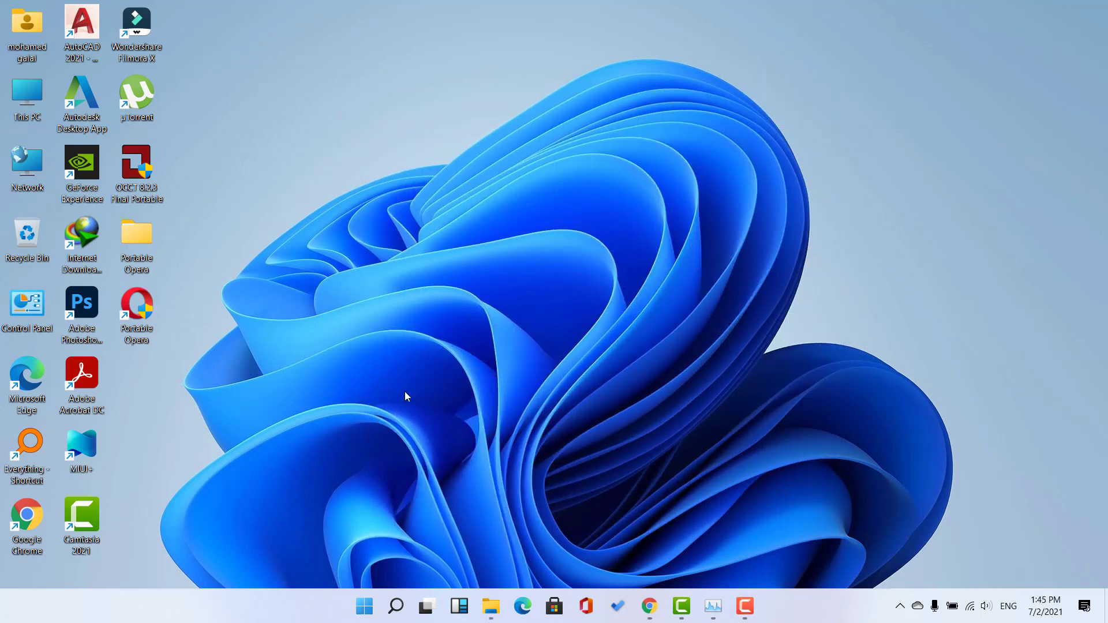
# Step: Open the %TEMP% folder with the Run command, select its files and close the folder
pyautogui.rightClick(365, 609)
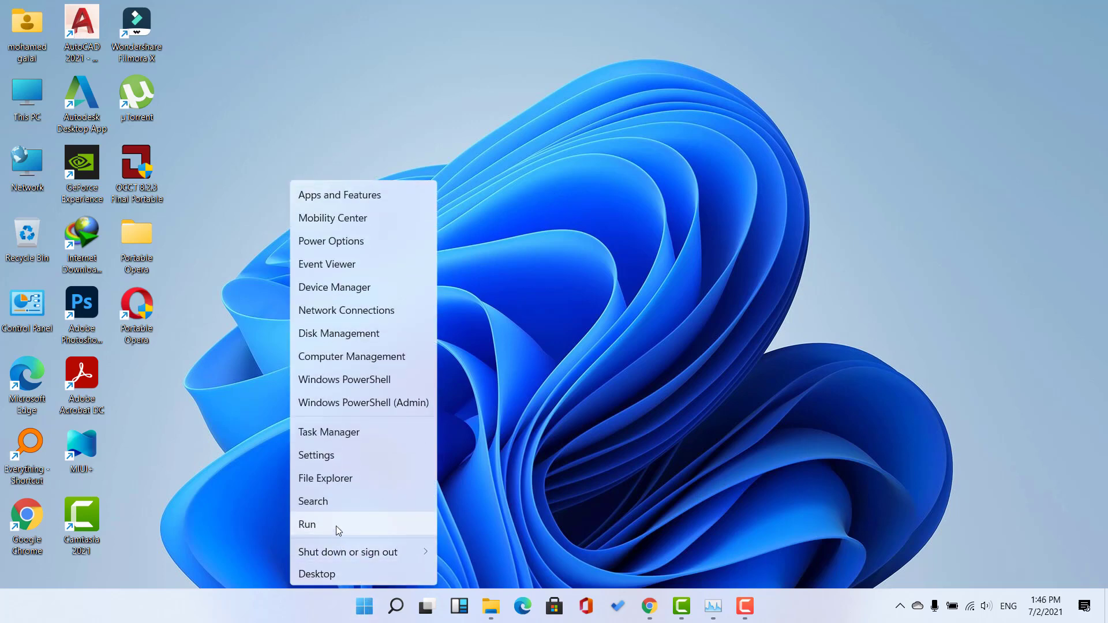
pyautogui.click(336, 526)
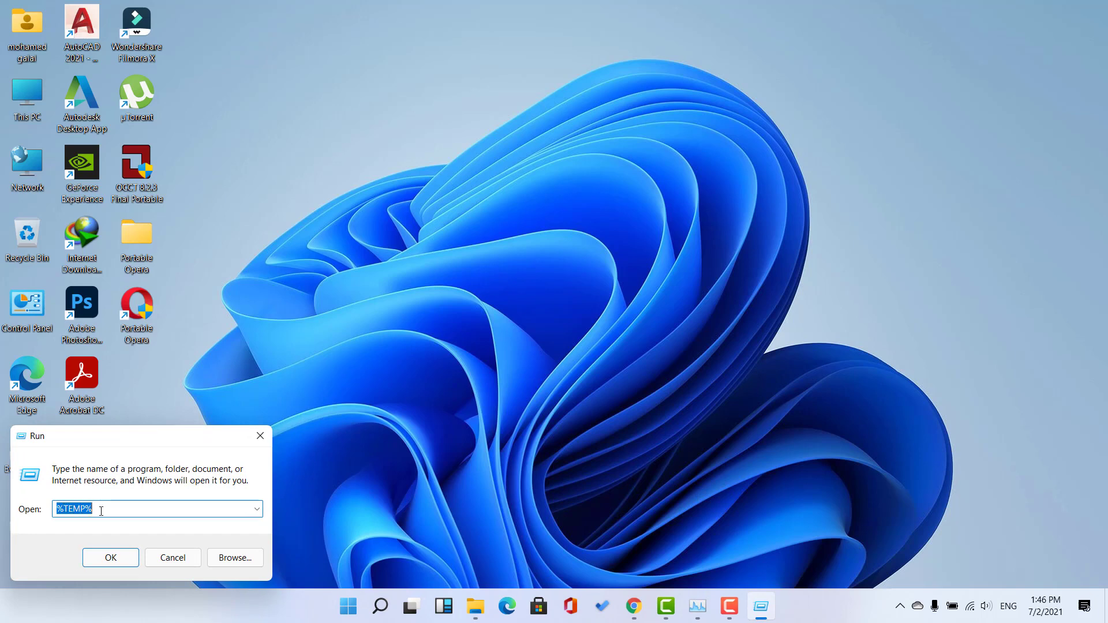
pyautogui.click(109, 555)
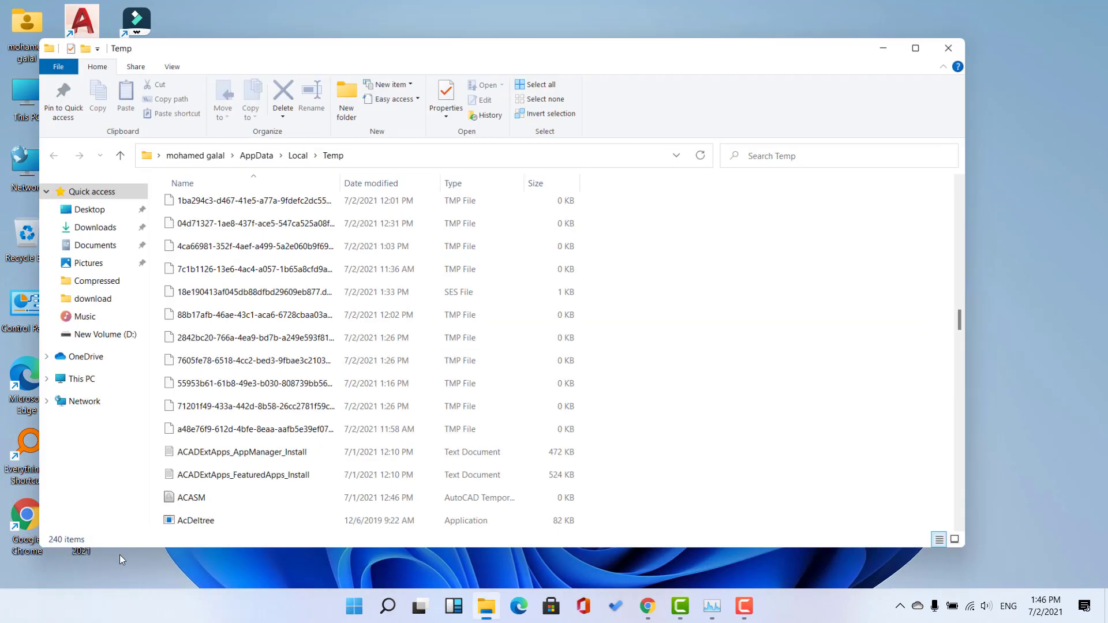
pyautogui.moveTo(652, 189); pyautogui.dragTo(197, 574)
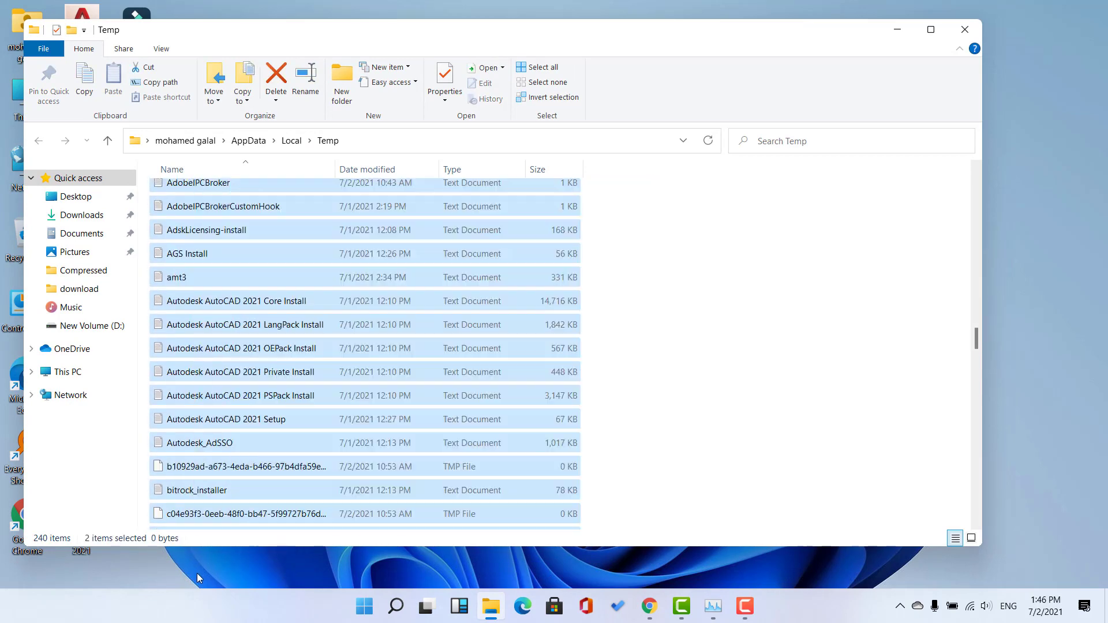
pyautogui.click(973, 28)
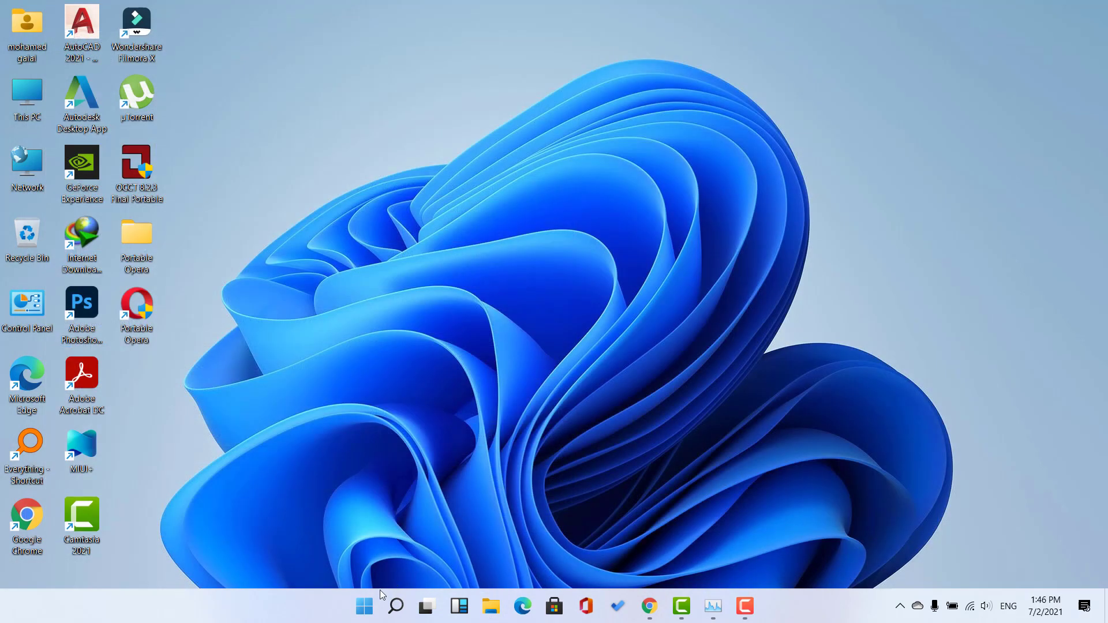
# Step: Open the Windows Temp folder by running "temp" and grant permission to access it
pyautogui.rightClick(370, 597)
pyautogui.click(361, 531)
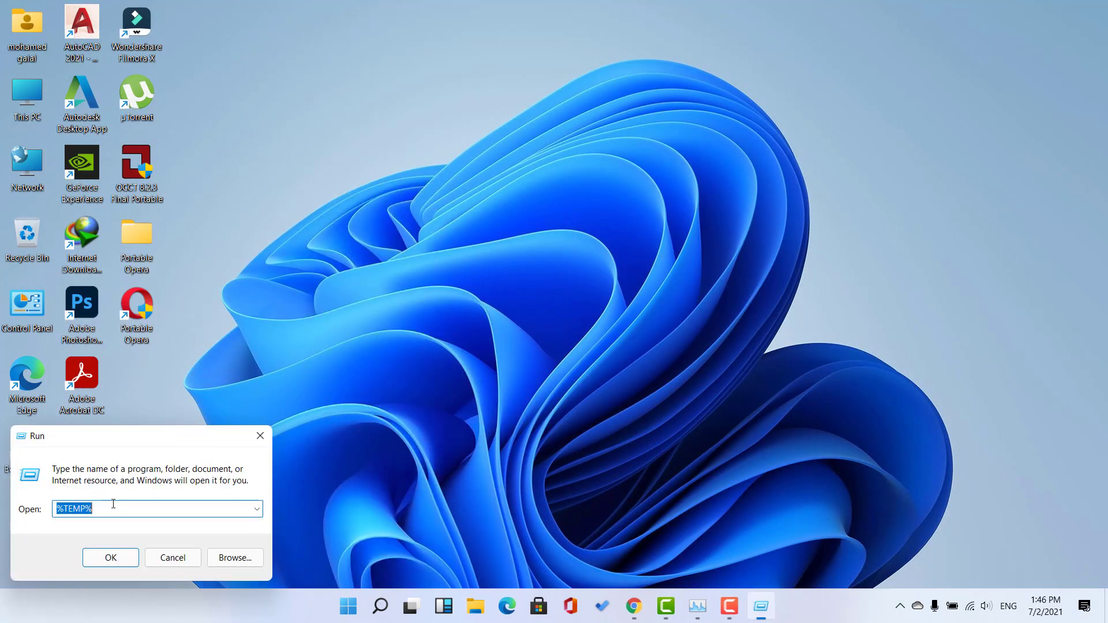
pyautogui.write('r')
pyautogui.write('t')
pyautogui.write('emp')
pyautogui.press('Return')
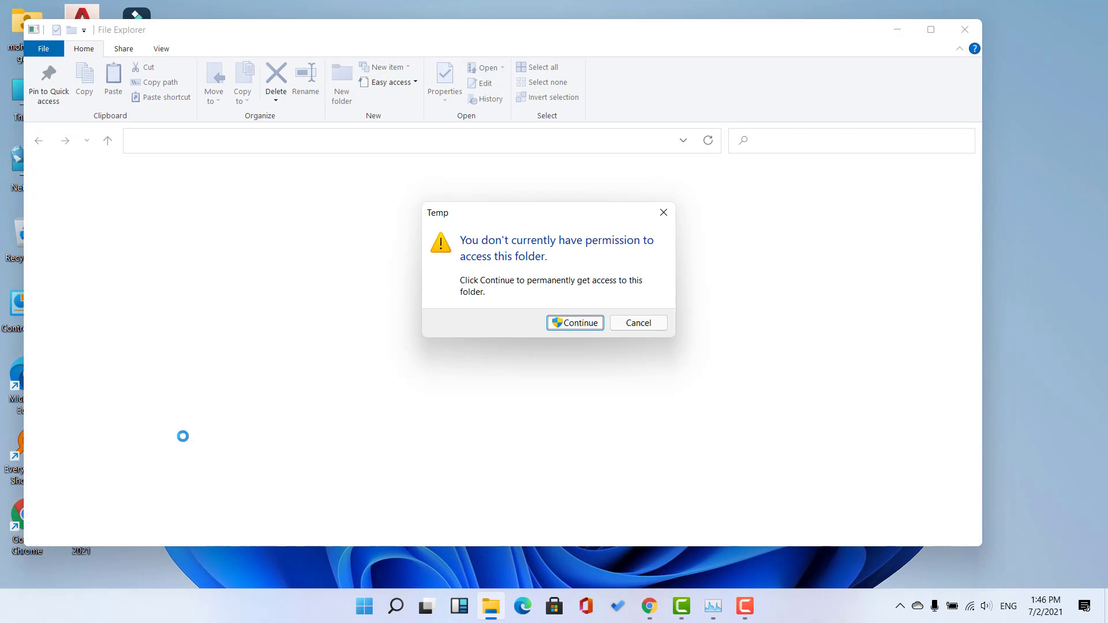
pyautogui.click(580, 323)
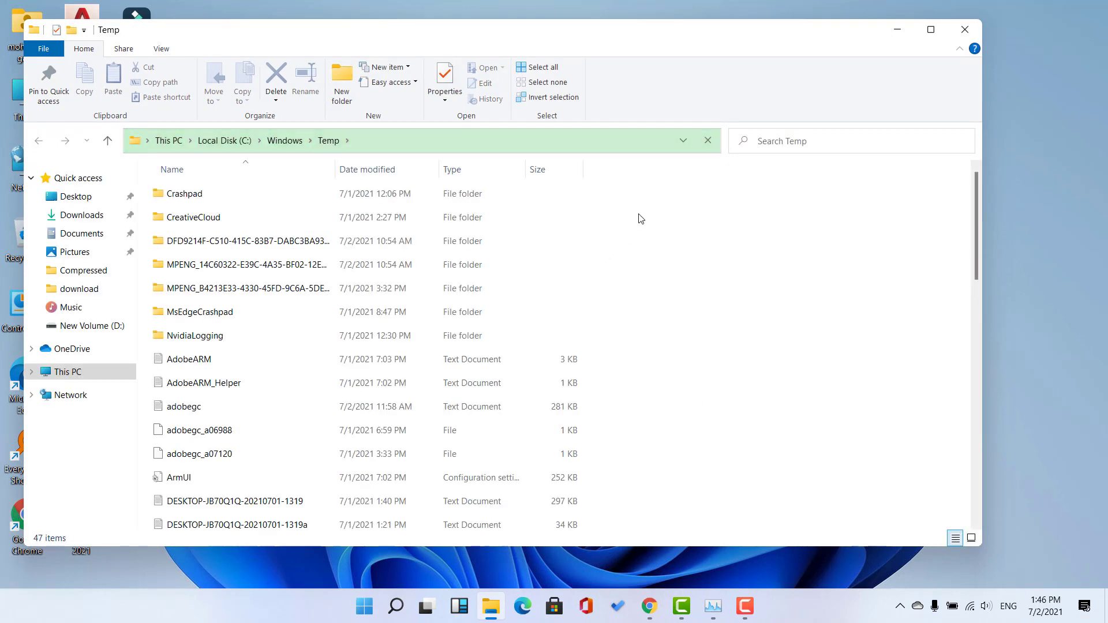
# Step: Select files in the Windows Temp folder and close the folder window
pyautogui.moveTo(647, 201); pyautogui.dragTo(578, 210)
pyautogui.moveTo(502, 264); pyautogui.dragTo(272, 609)
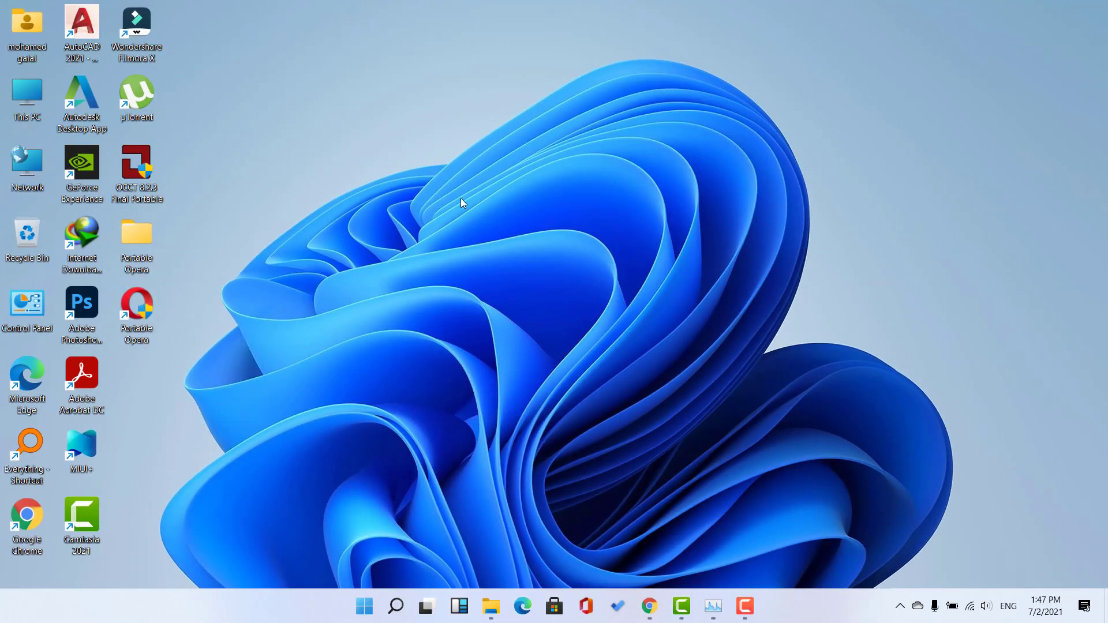
# Step: Open the Prefetch folder by running "prefetch" and grant permission to access it
pyautogui.rightClick(364, 608)
pyautogui.click(324, 526)
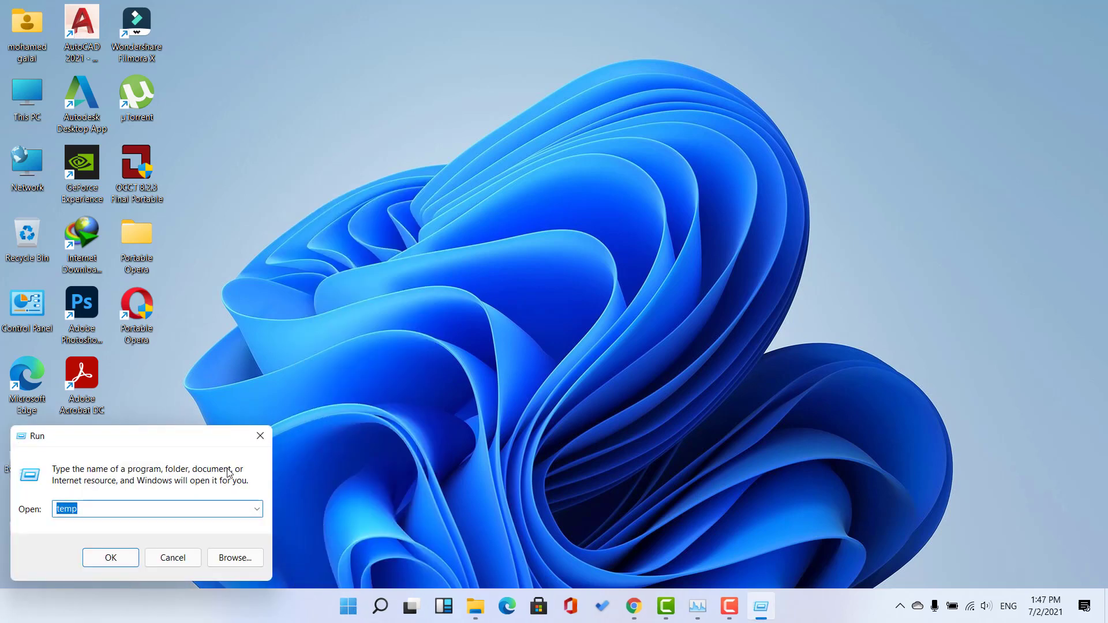
pyautogui.write('prefetch')
pyautogui.click(130, 556)
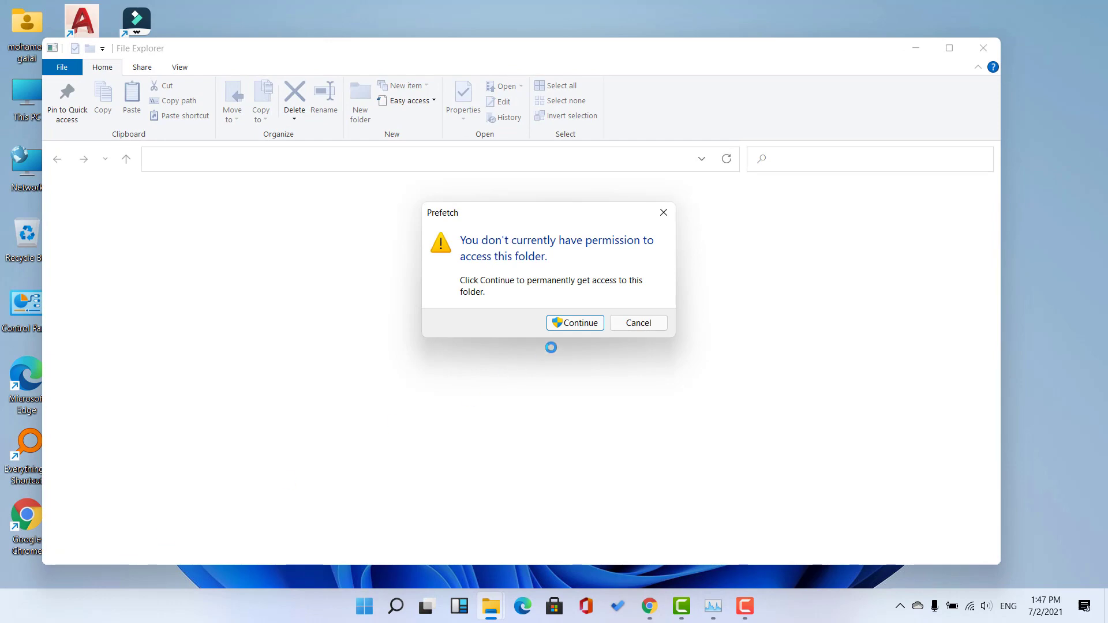
pyautogui.click(564, 324)
# Step: Select the files in the Prefetch folder and delete them
pyautogui.moveTo(693, 208); pyautogui.dragTo(470, 294)
pyautogui.rightClick(681, 309)
pyautogui.click(701, 504)
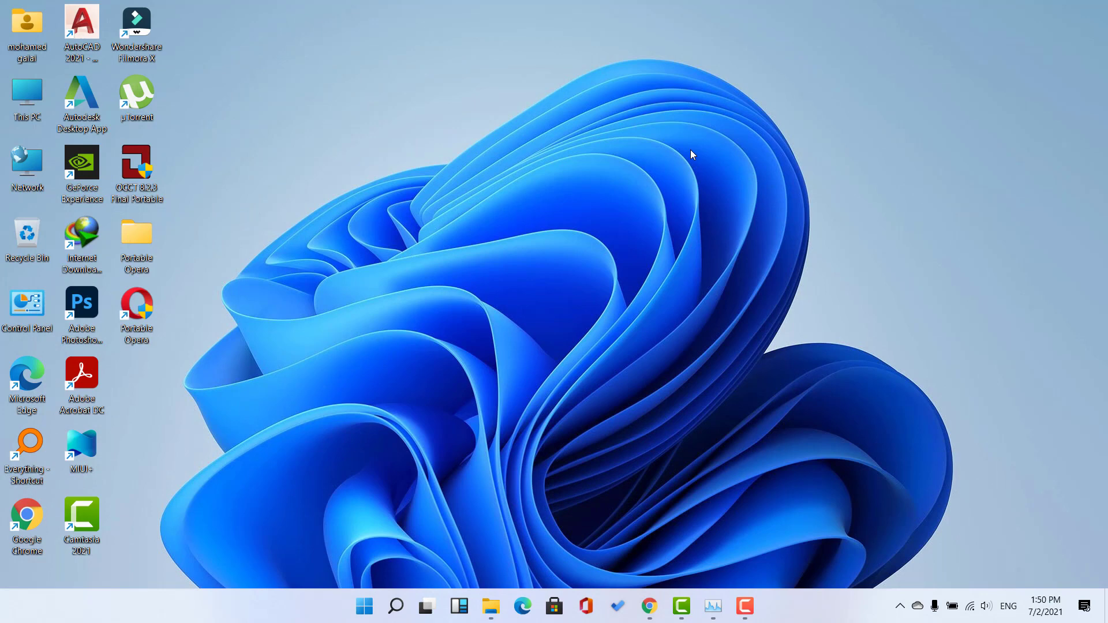
# Step: Open the Power & sleep page in the system settings and go to the additional power settings
pyautogui.click(363, 607)
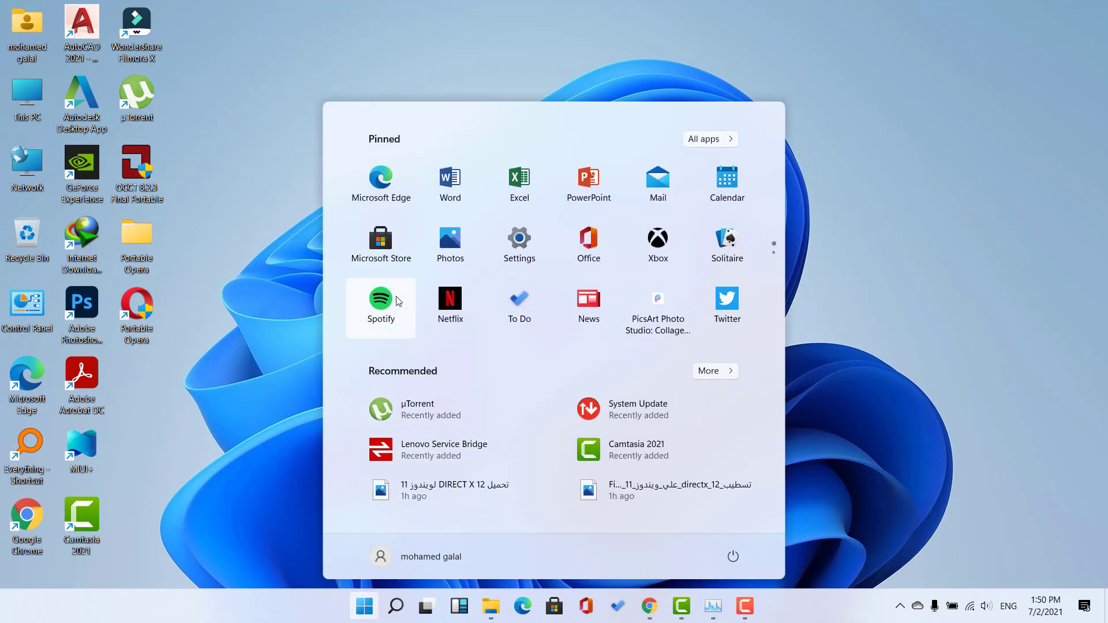
pyautogui.click(520, 240)
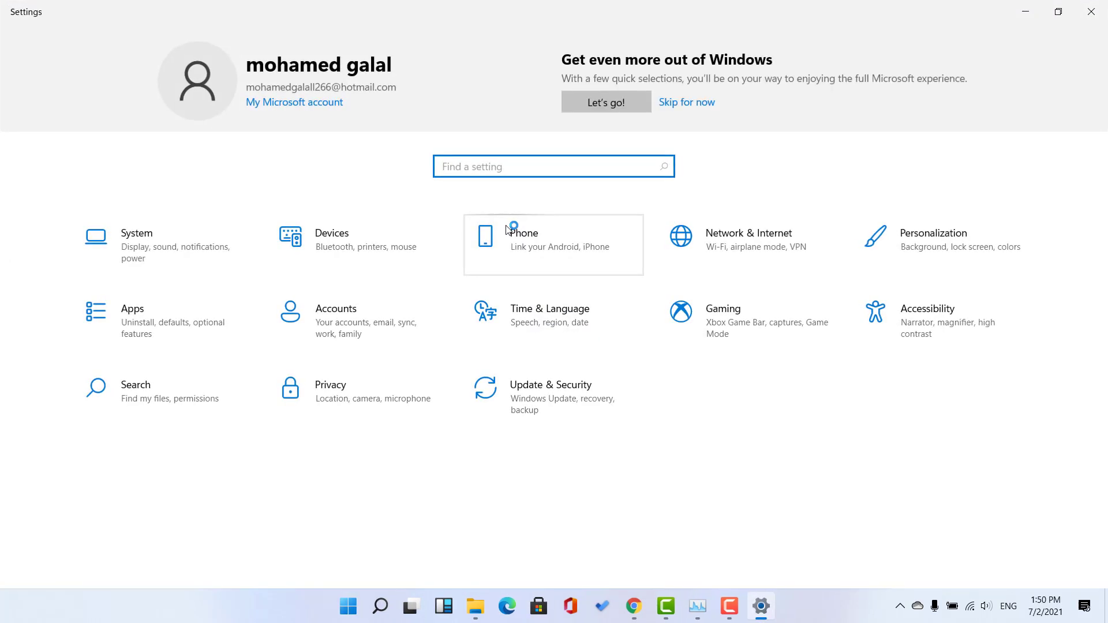
pyautogui.click(151, 264)
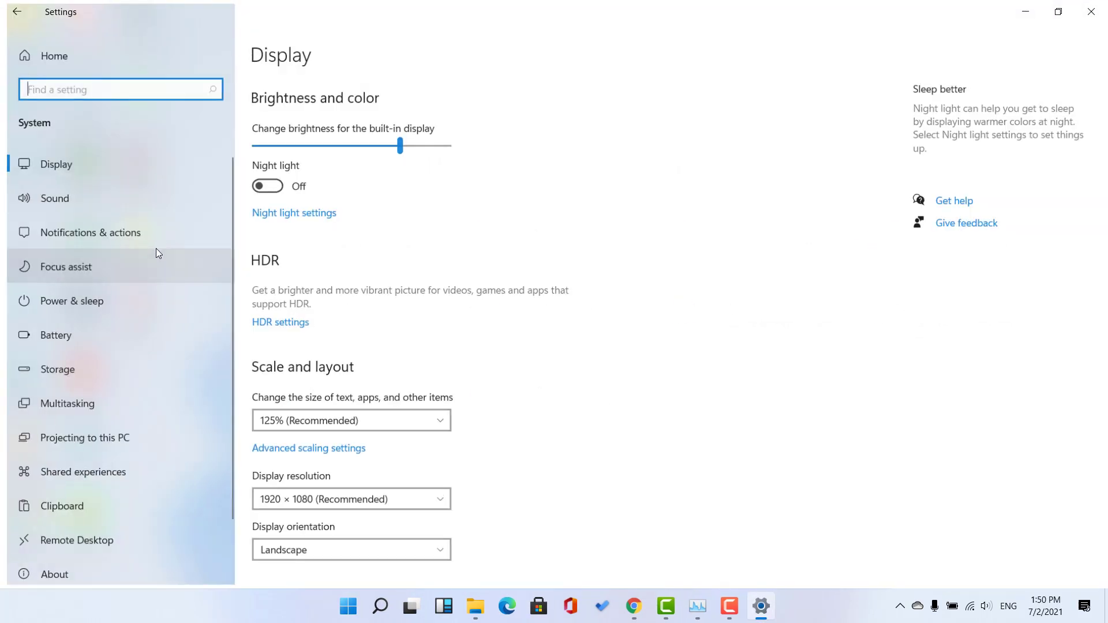
pyautogui.click(92, 296)
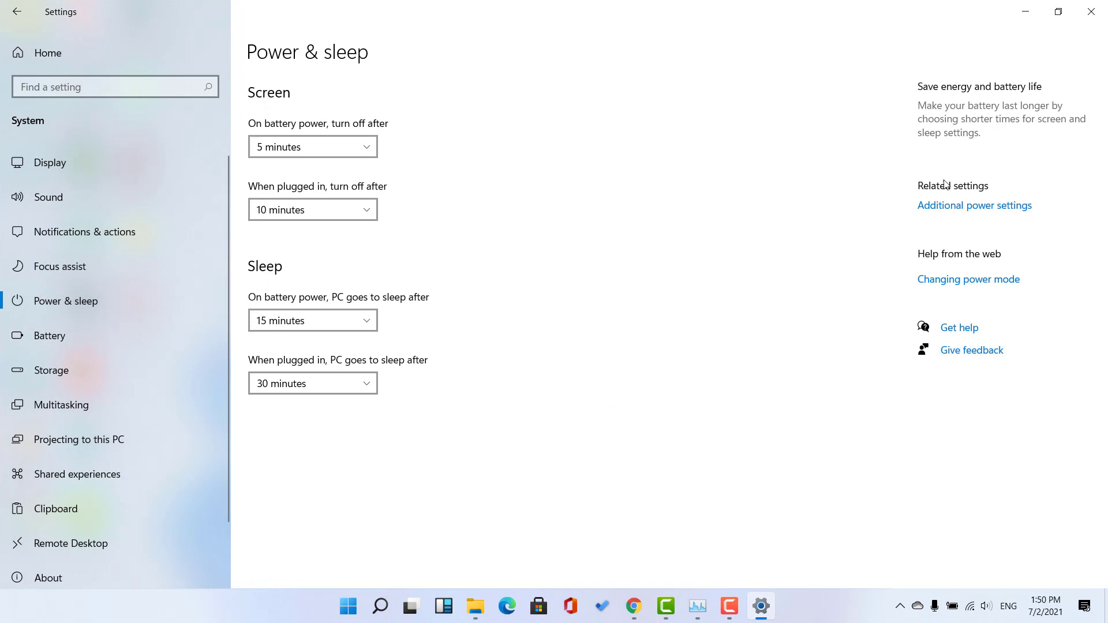
pyautogui.click(968, 211)
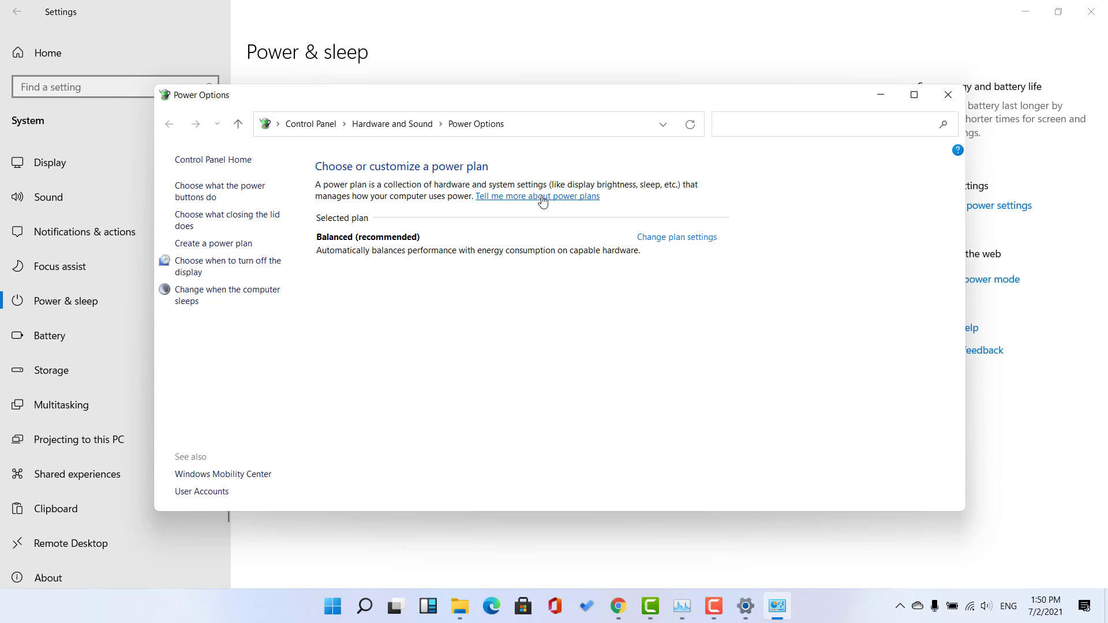
# Step: Open the advanced power settings of the Balanced plan and move the dialog to a clear spot
pyautogui.click(697, 239)
pyautogui.click(417, 313)
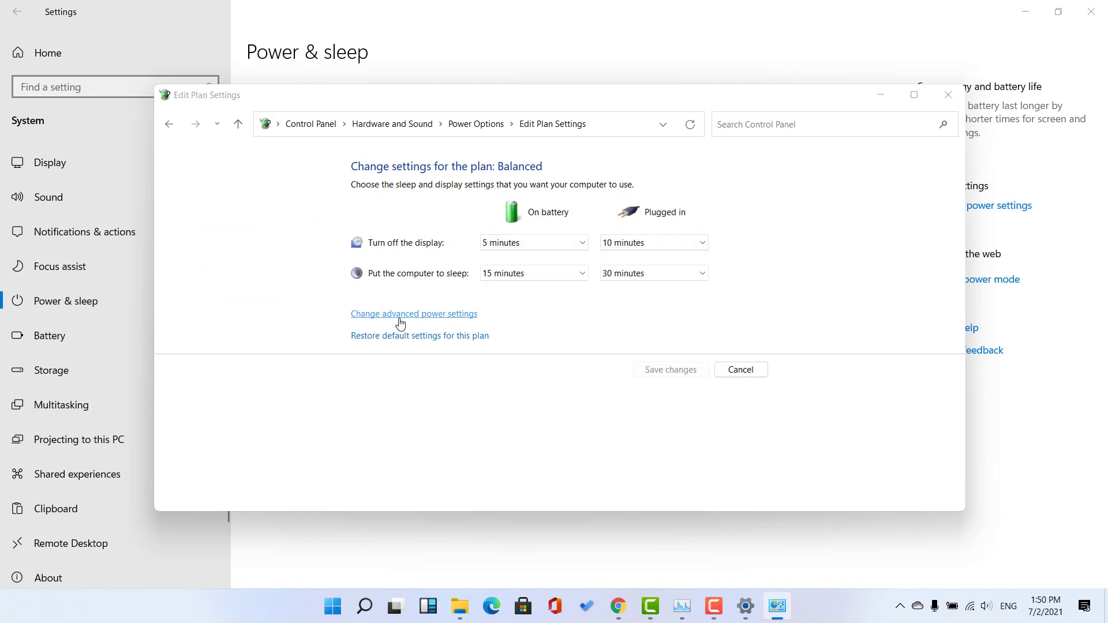
pyautogui.moveTo(117, 30); pyautogui.dragTo(425, 78)
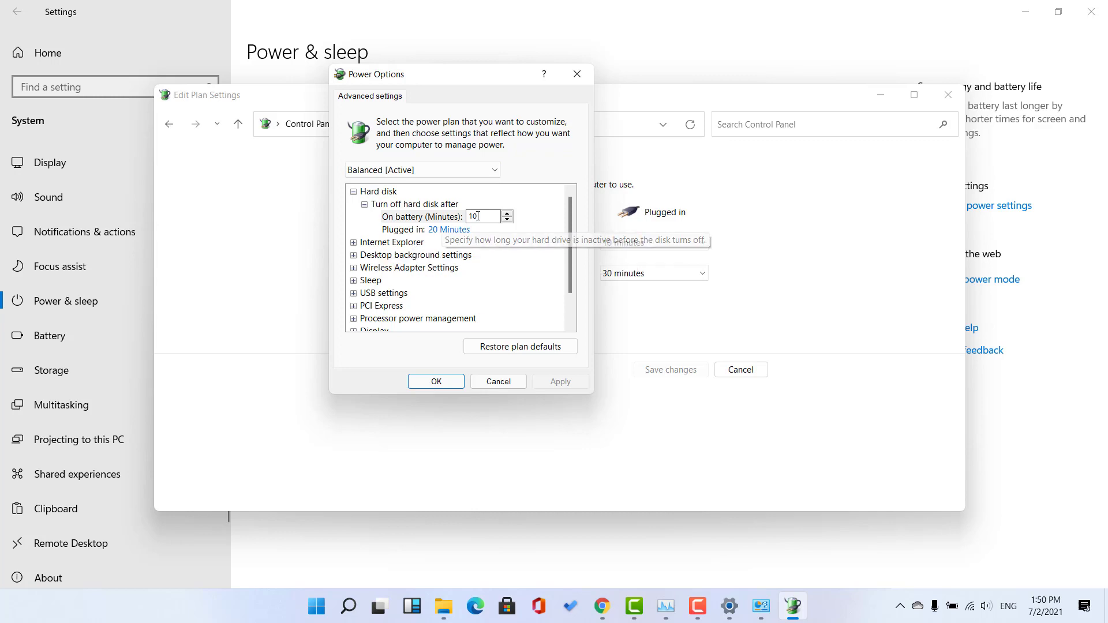
# Step: Examine the Internet Explorer and Wireless Adapter power options, expanding Power Saving Mode and opening its on-battery setting
pyautogui.doubleClick(391, 243)
pyautogui.doubleClick(395, 281)
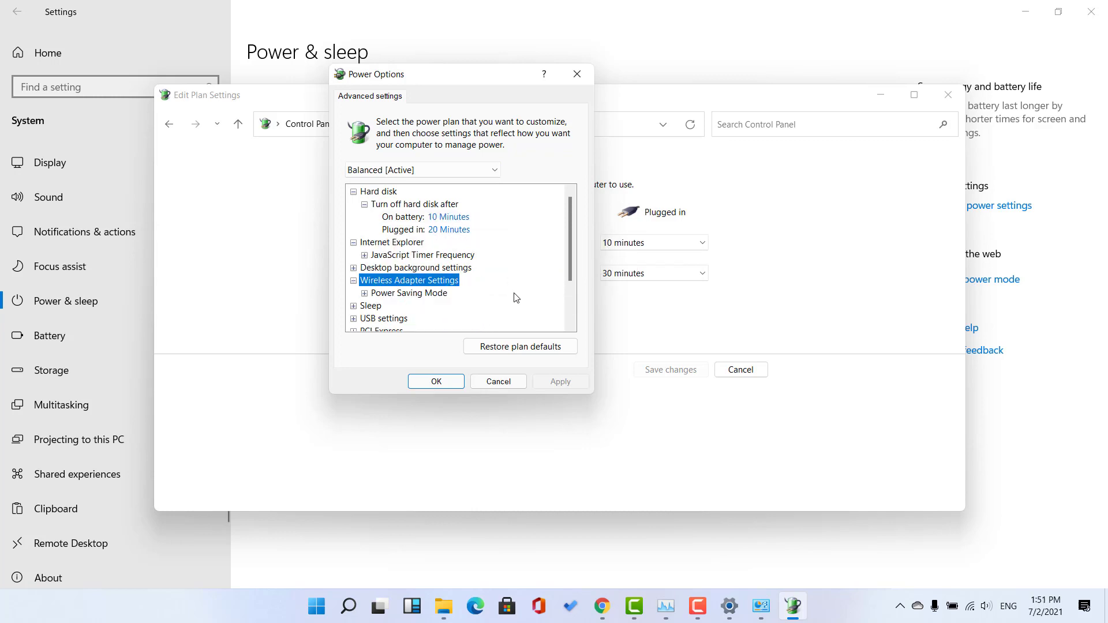
pyautogui.doubleClick(427, 294)
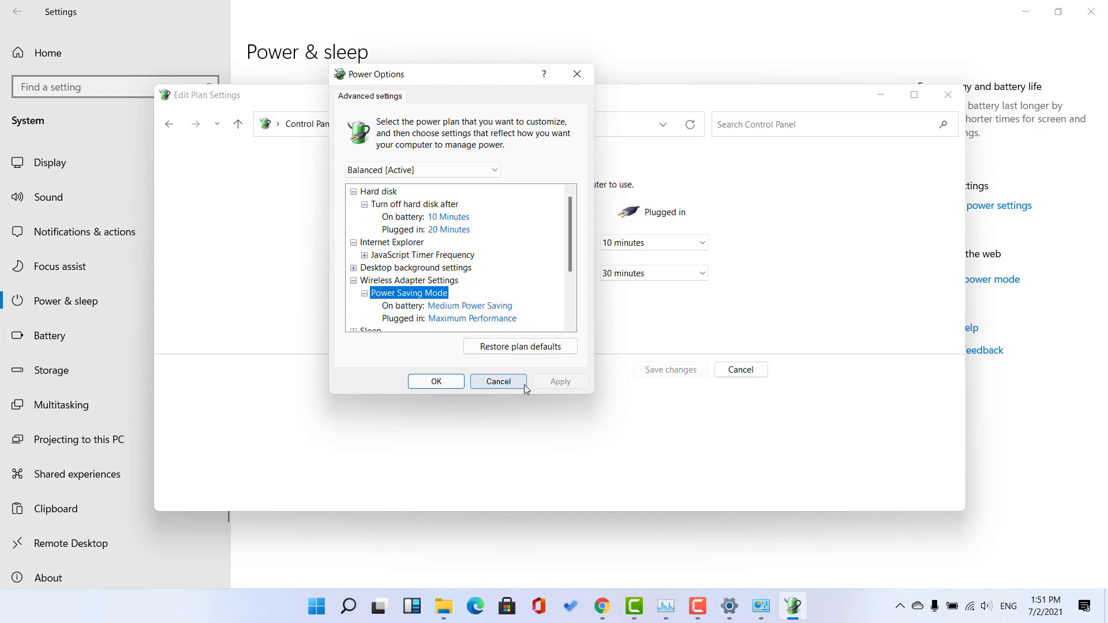
pyautogui.doubleClick(478, 306)
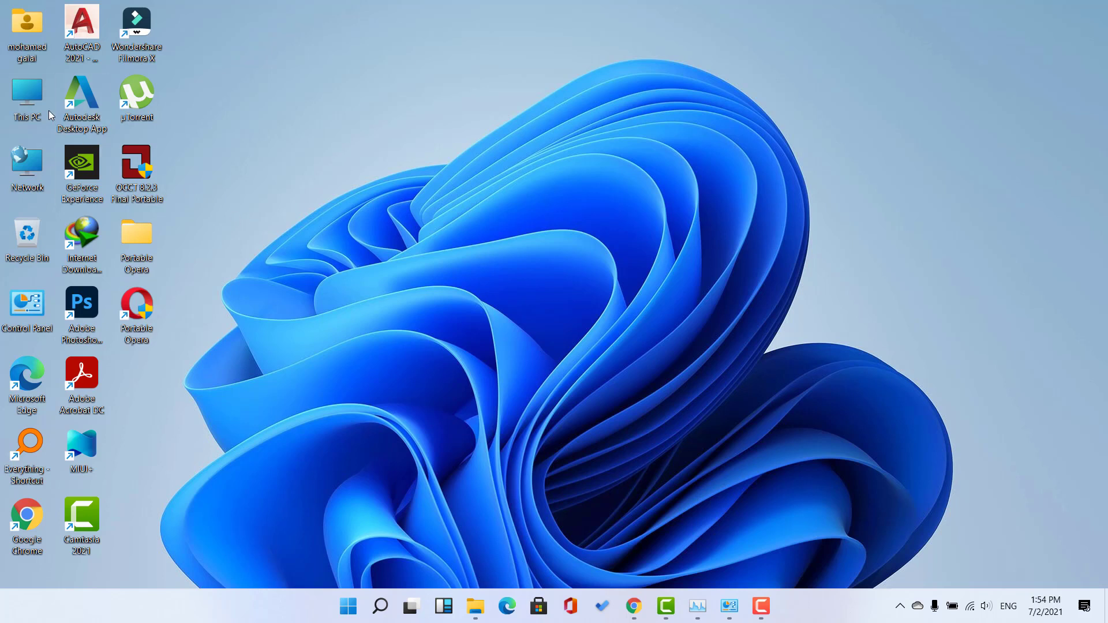
# Step: Open the Performance Options dialog from the advanced system settings of This PC
pyautogui.rightClick(29, 95)
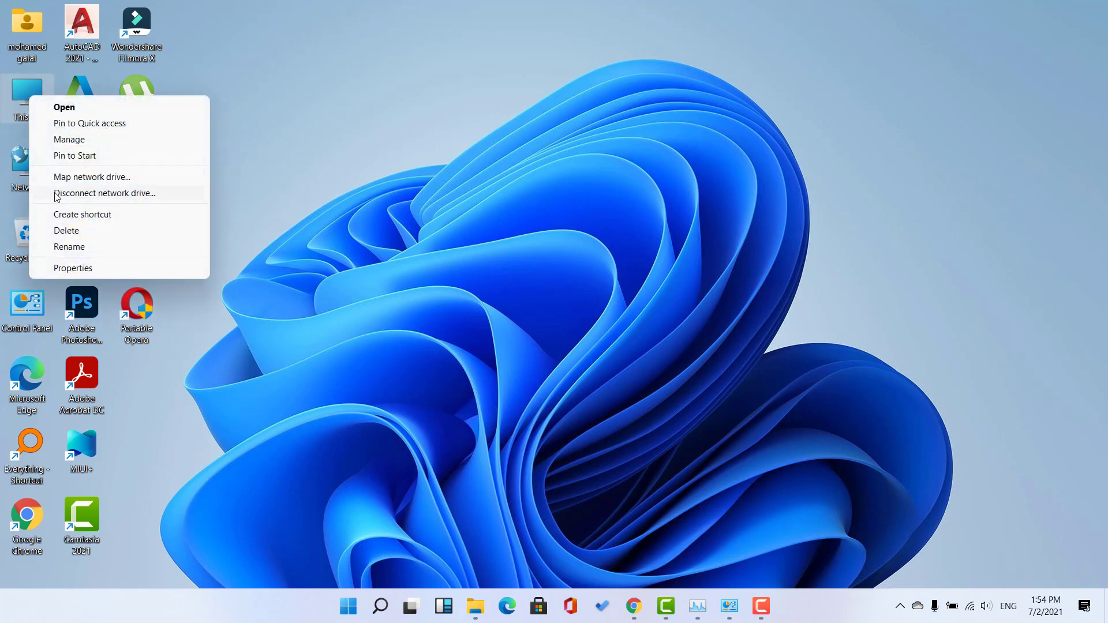
pyautogui.click(72, 269)
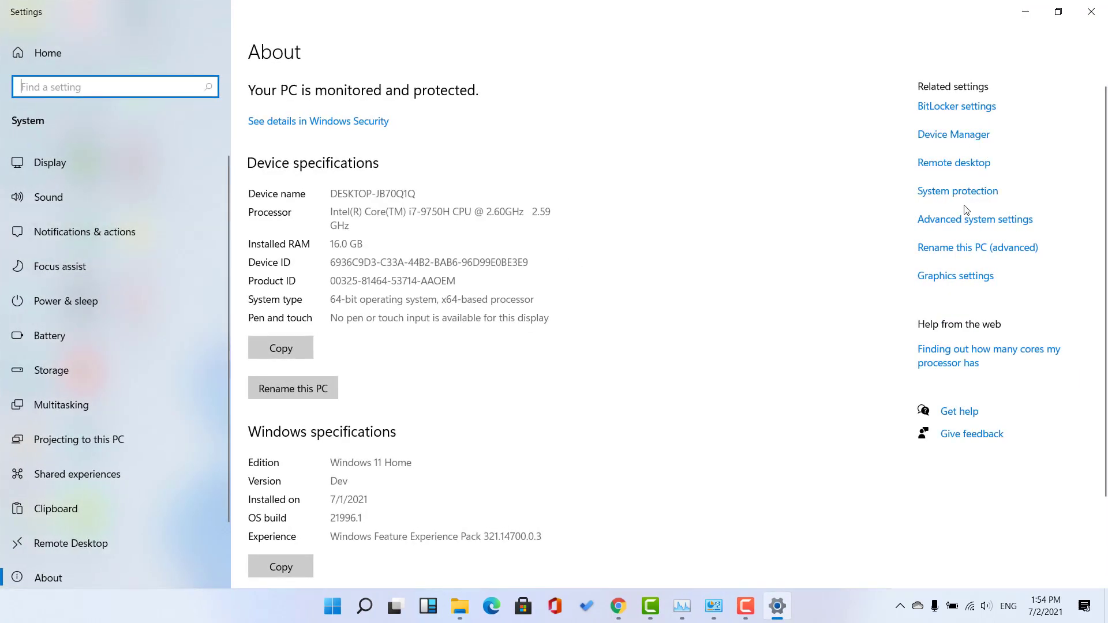
pyautogui.click(955, 220)
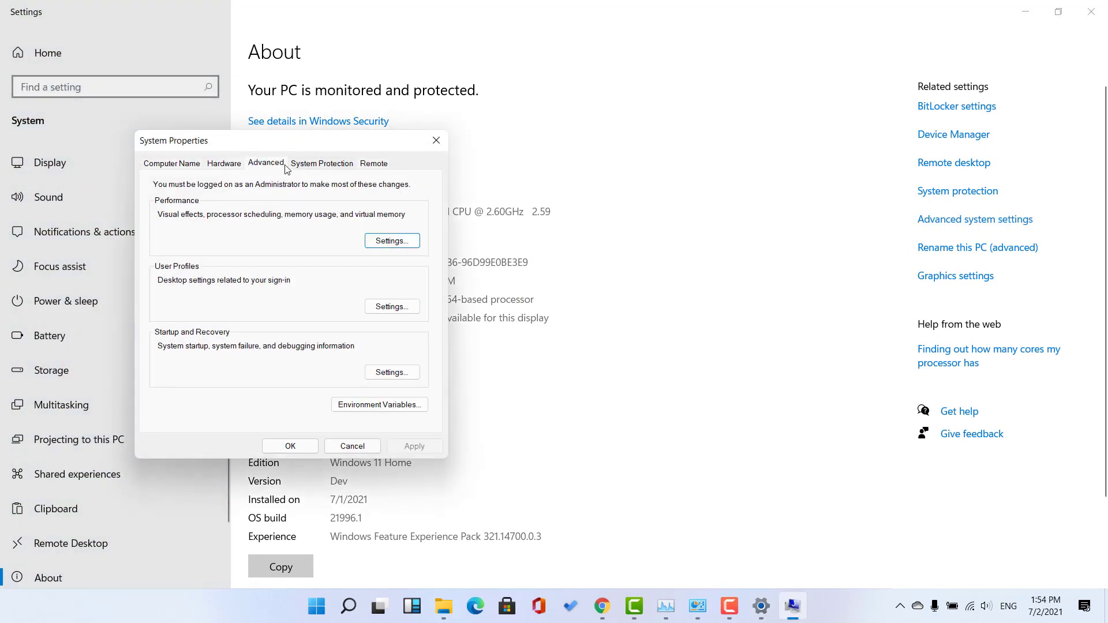
pyautogui.click(411, 242)
pyautogui.moveTo(283, 146); pyautogui.dragTo(495, 104)
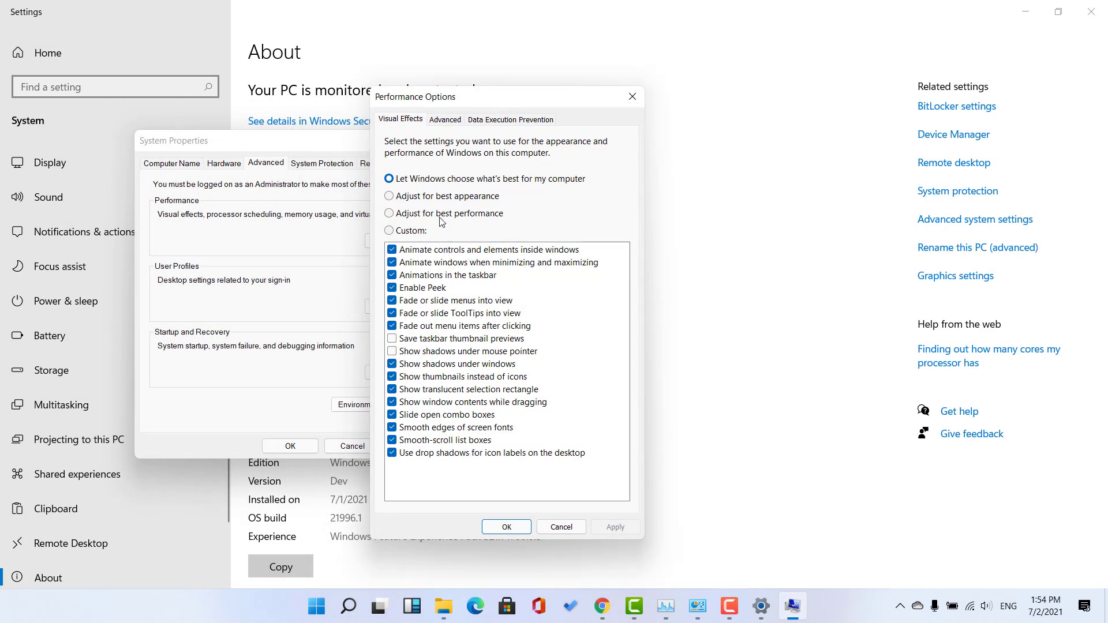
# Step: Set the visual effects to "Adjust for best performance", apply the change and close both property dialogs
pyautogui.click(422, 215)
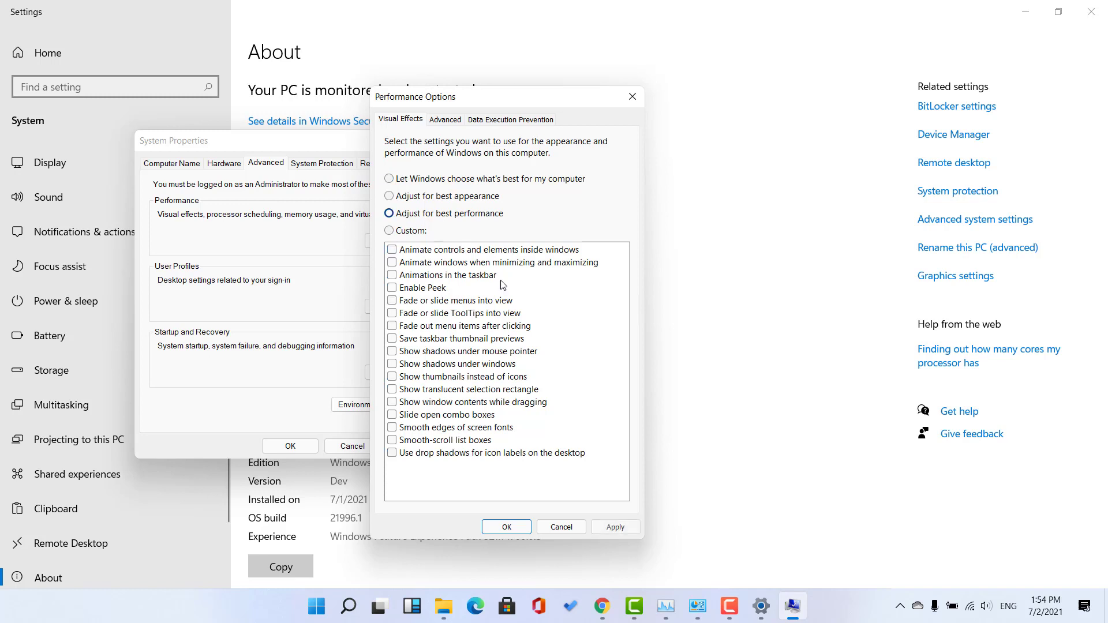
pyautogui.click(614, 526)
pyautogui.click(506, 526)
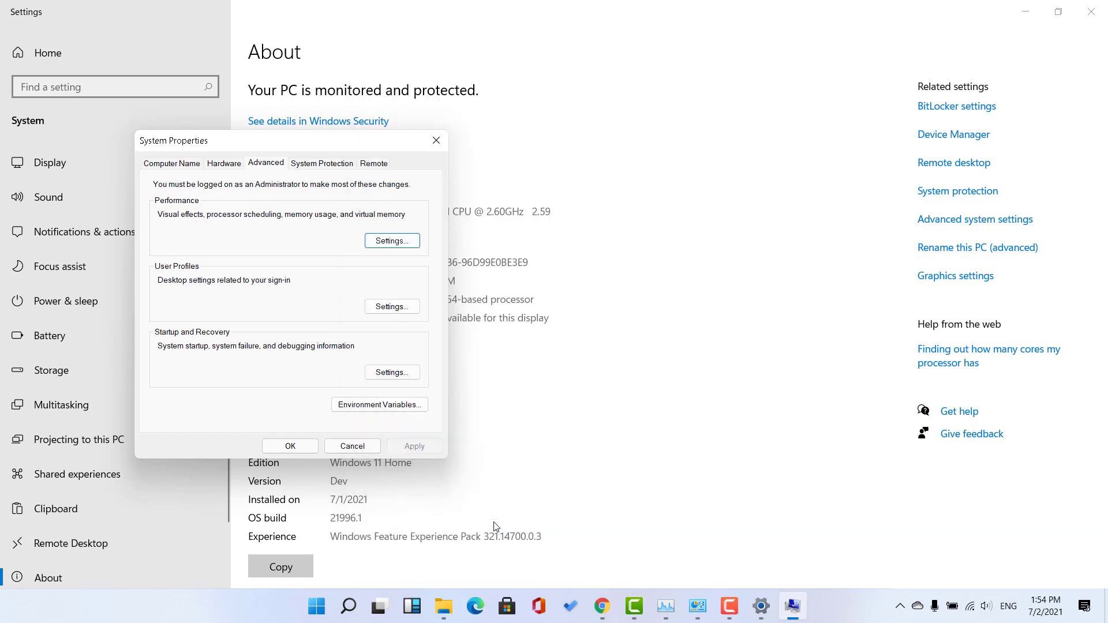
pyautogui.click(289, 447)
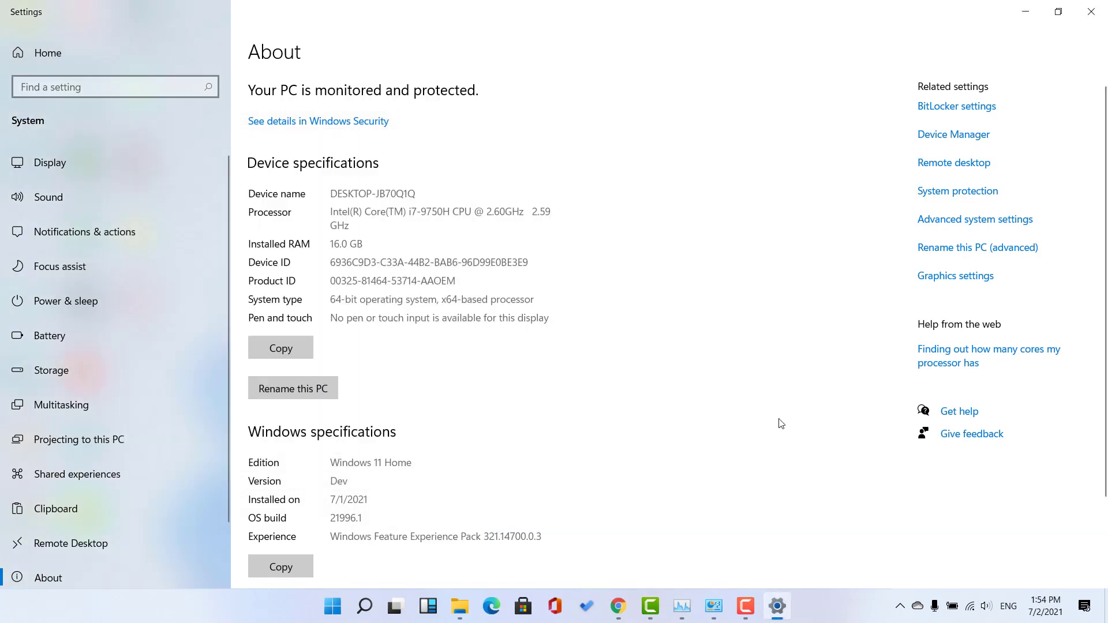
# Step: Minimize the Settings window and refresh the desktop twice
pyautogui.click(1026, 12)
pyautogui.rightClick(585, 149)
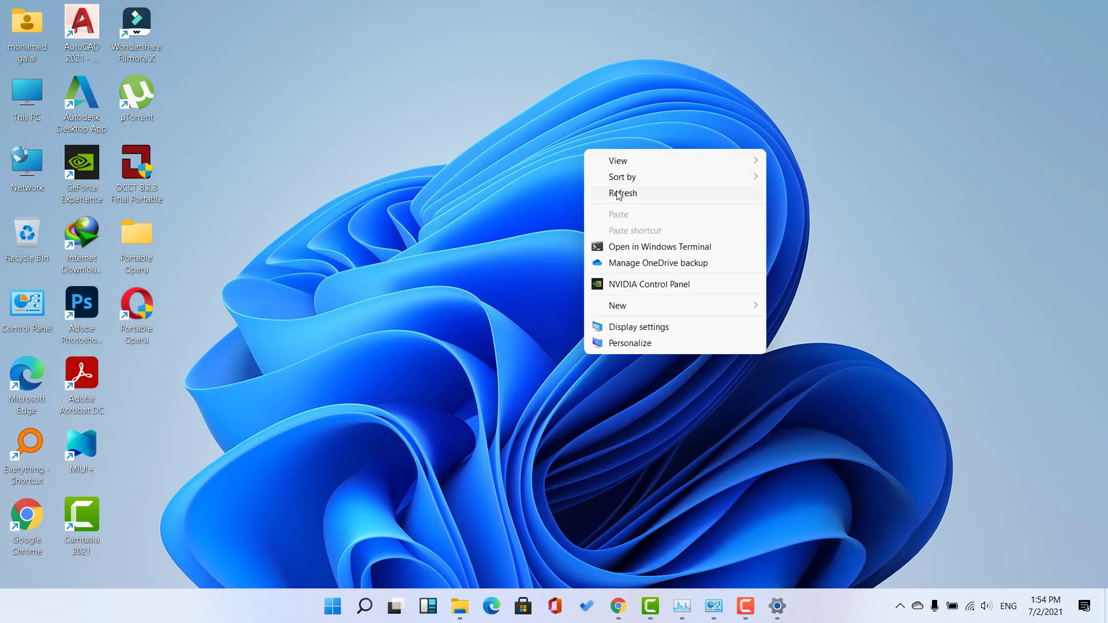
pyautogui.click(606, 193)
pyautogui.rightClick(583, 137)
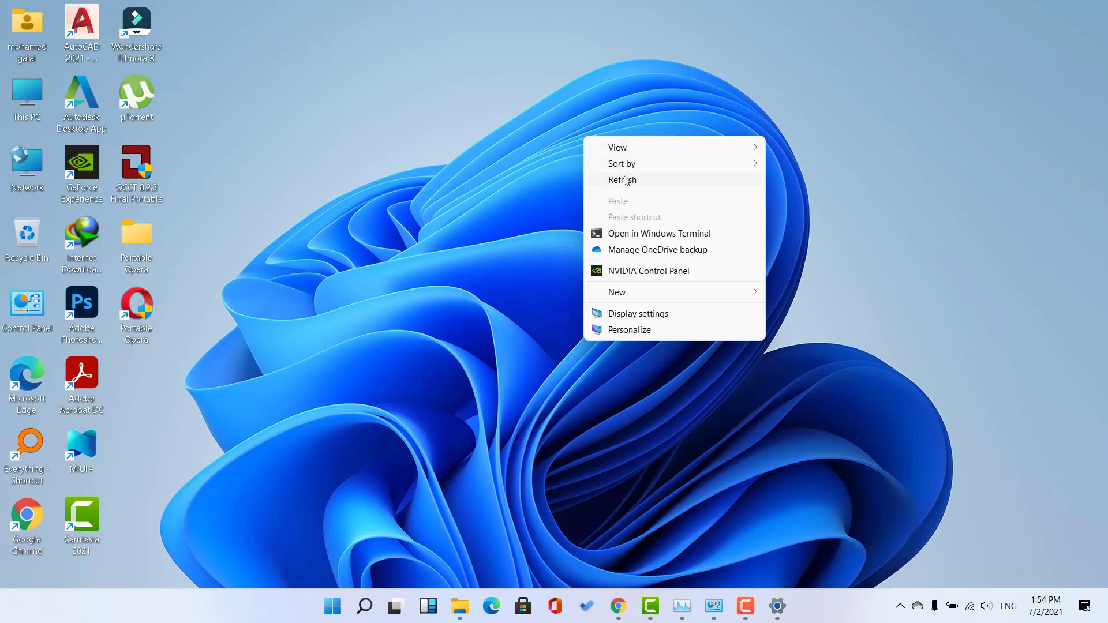
pyautogui.click(626, 182)
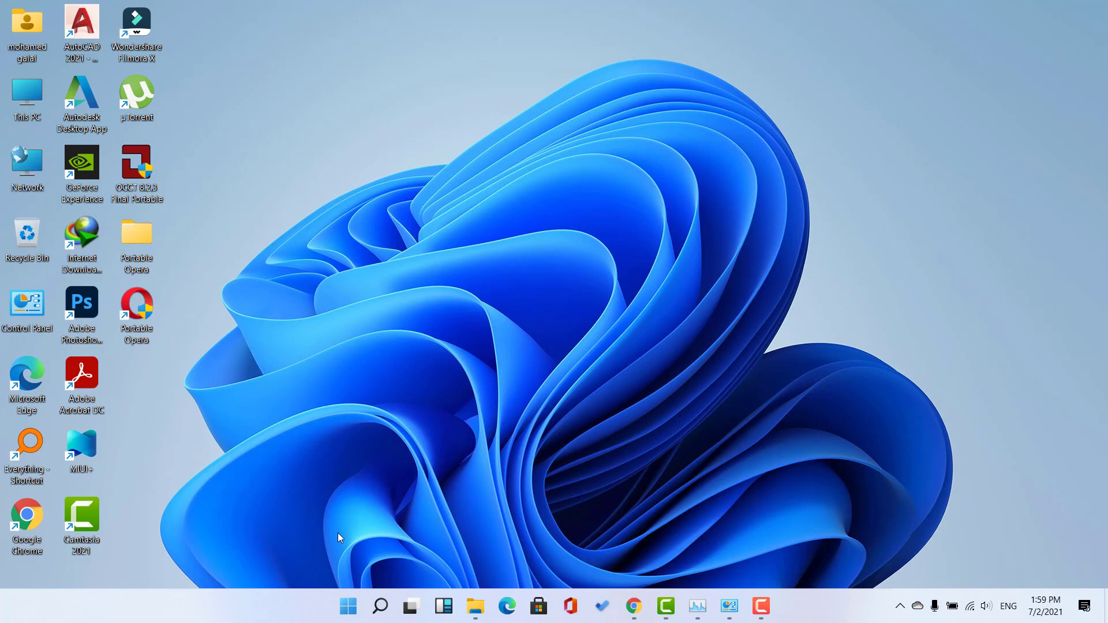
# Step: Open the Registry Editor by running "regedit"
pyautogui.click(348, 607)
pyautogui.rightClick(347, 605)
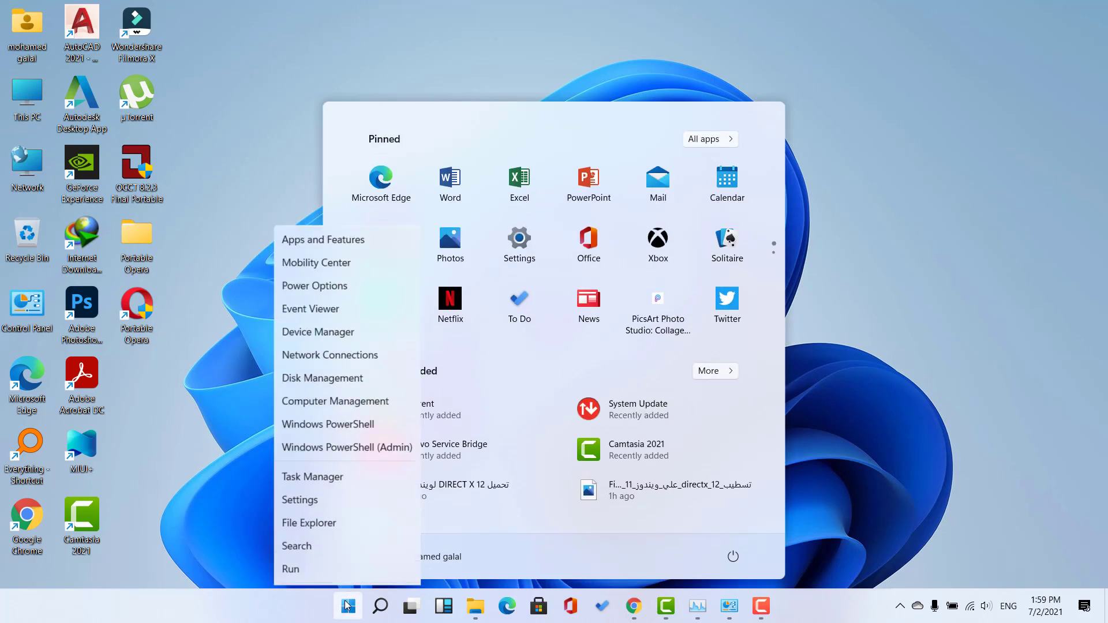
pyautogui.click(289, 525)
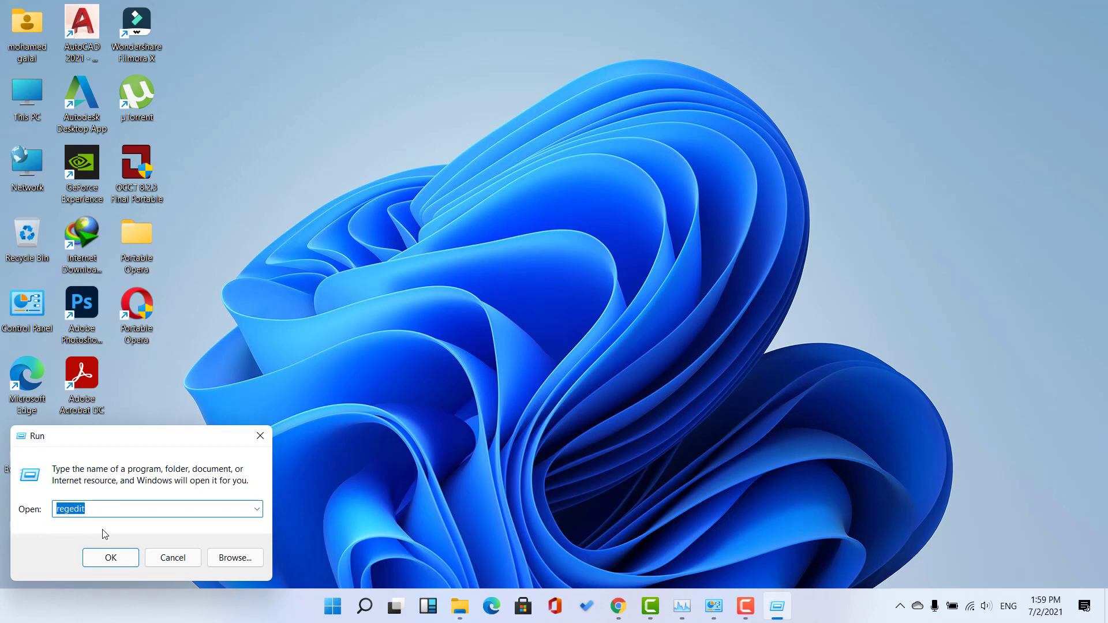
pyautogui.click(111, 558)
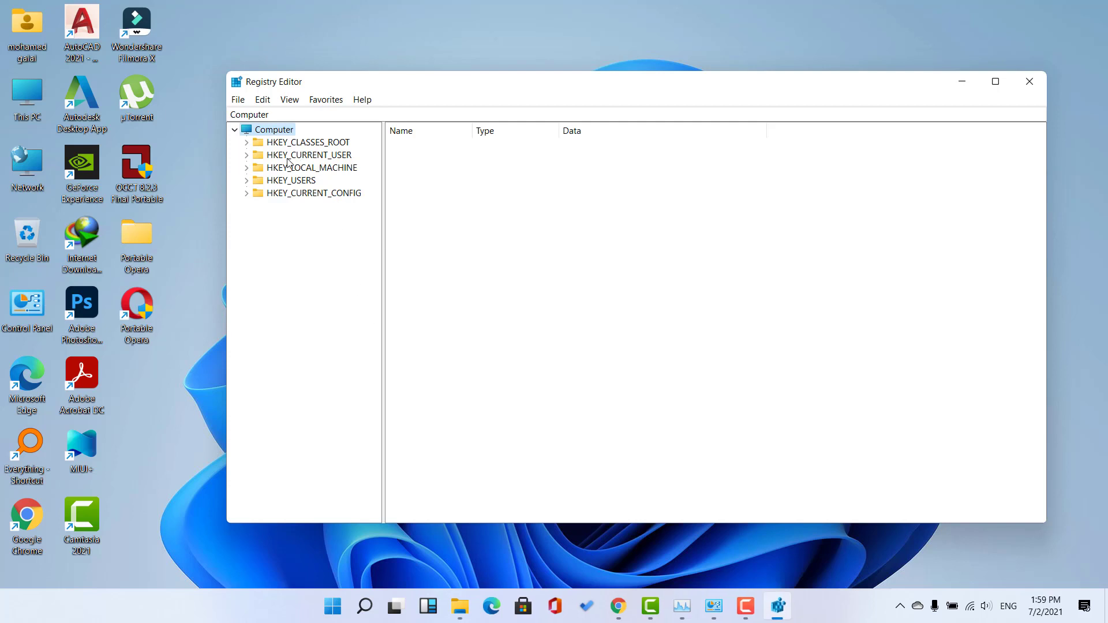
# Step: Show the values of the registry key HKEY_CURRENT_USER\Control Panel\Mouse
pyautogui.doubleClick(315, 156)
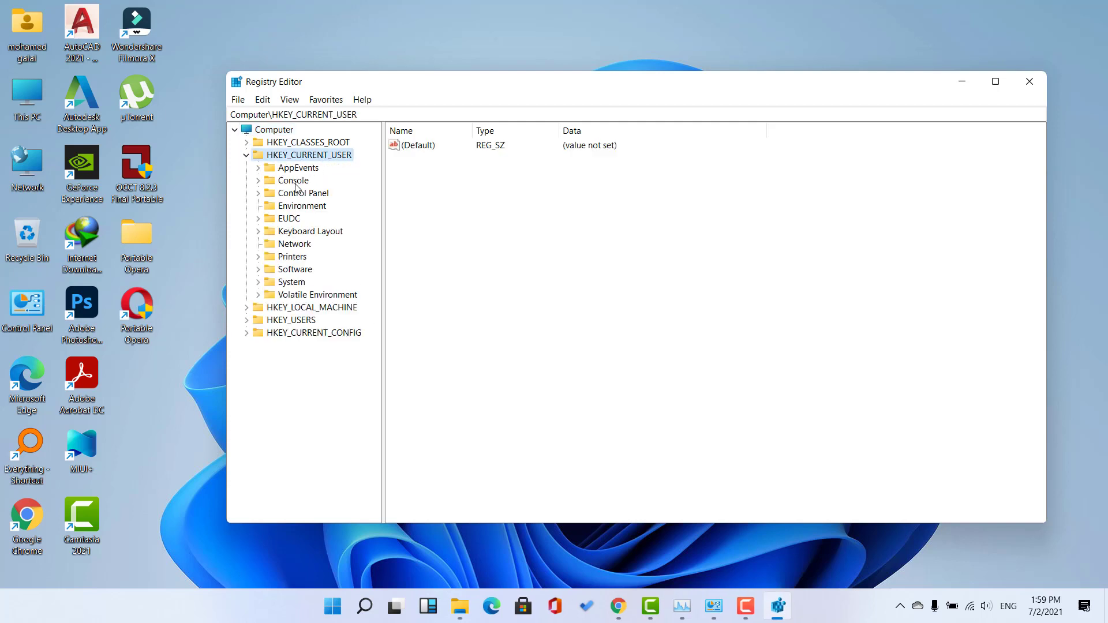
pyautogui.doubleClick(332, 193)
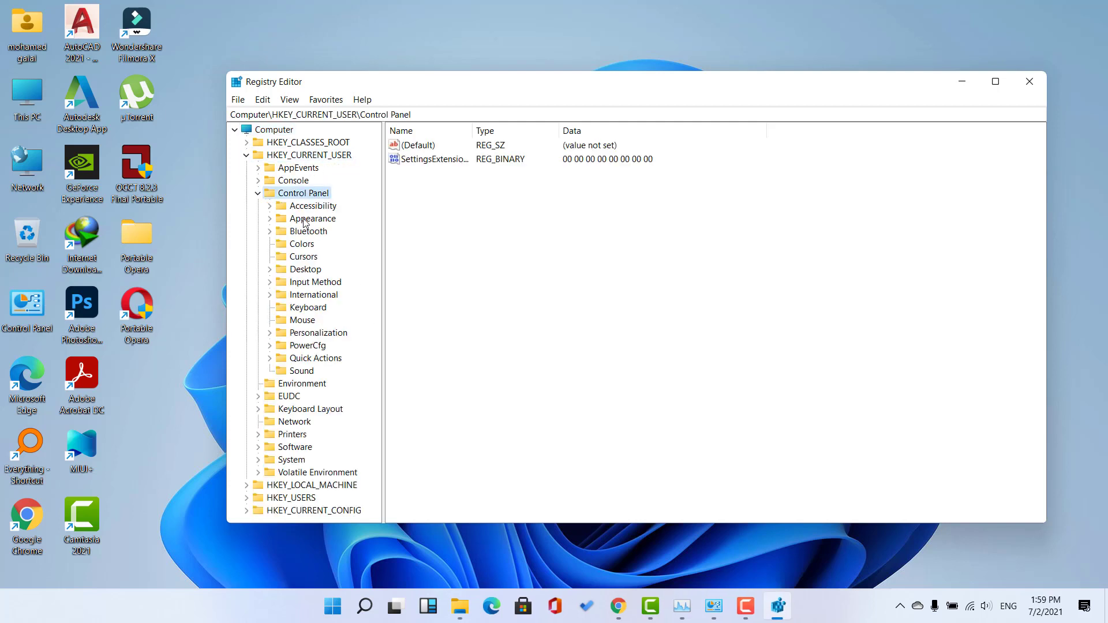
pyautogui.click(303, 321)
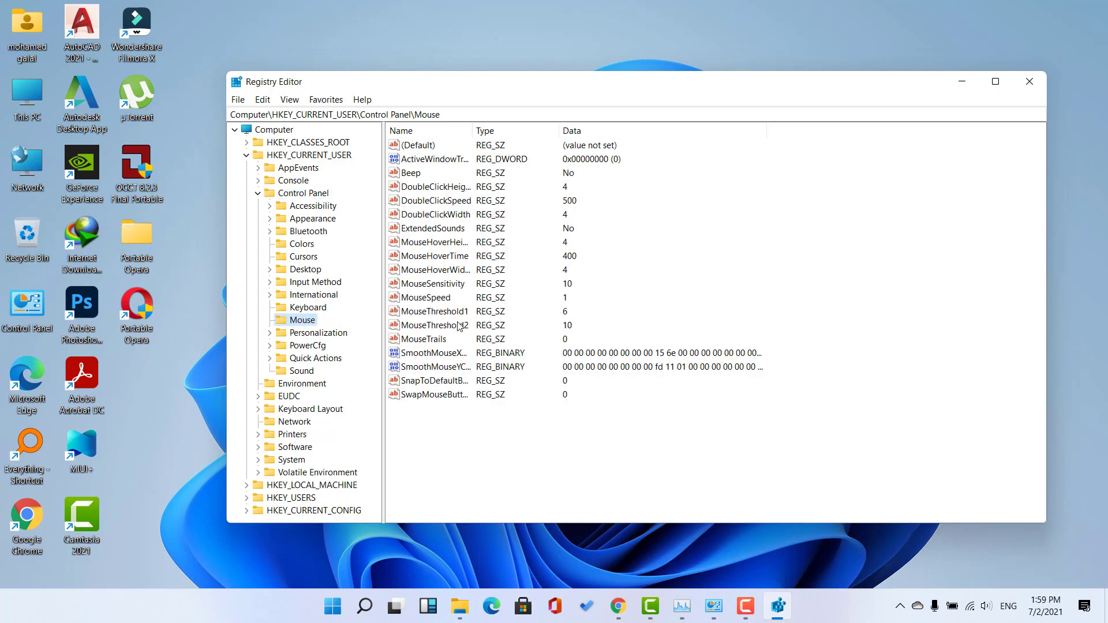
# Step: Set the value data of MouseHoverTime in the Mouse key to 10
pyautogui.click(419, 257)
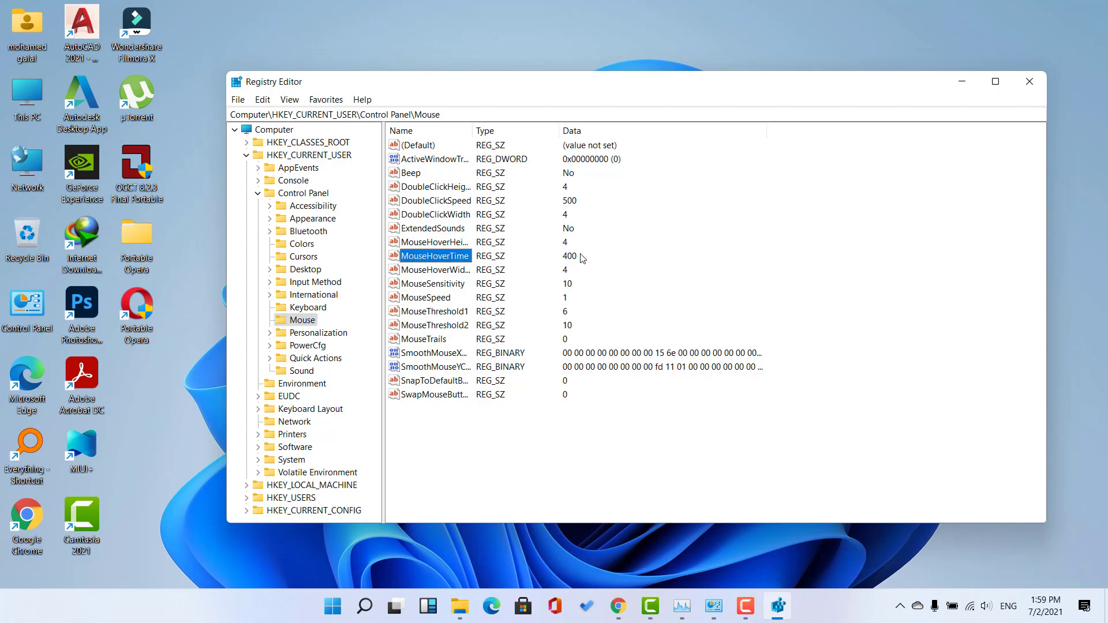
pyautogui.rightClick(416, 258)
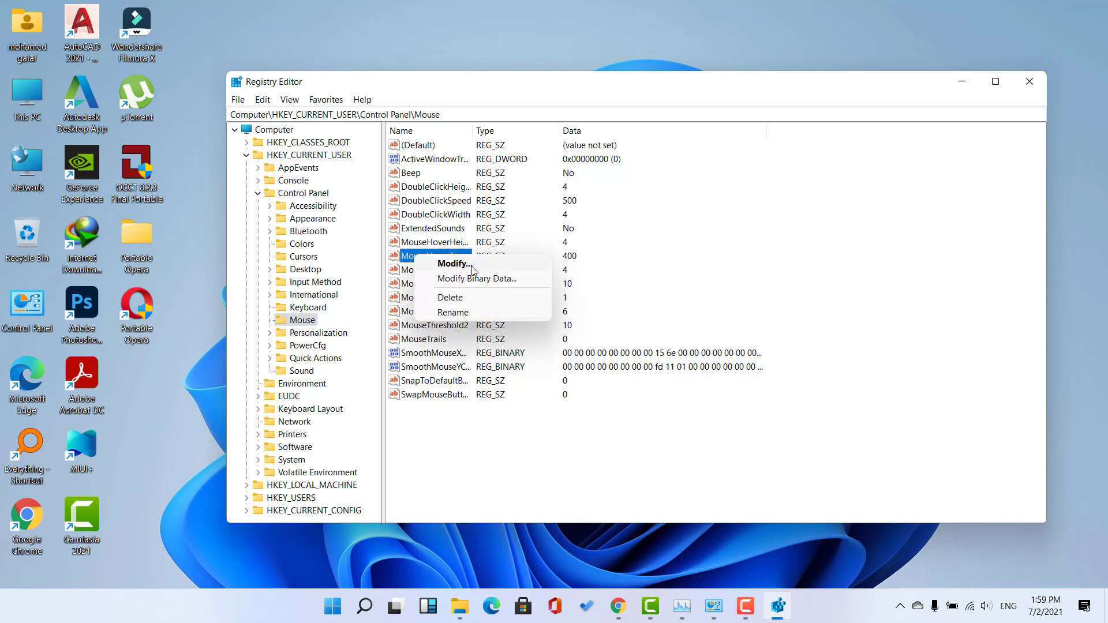
pyautogui.click(421, 275)
pyautogui.write('10')
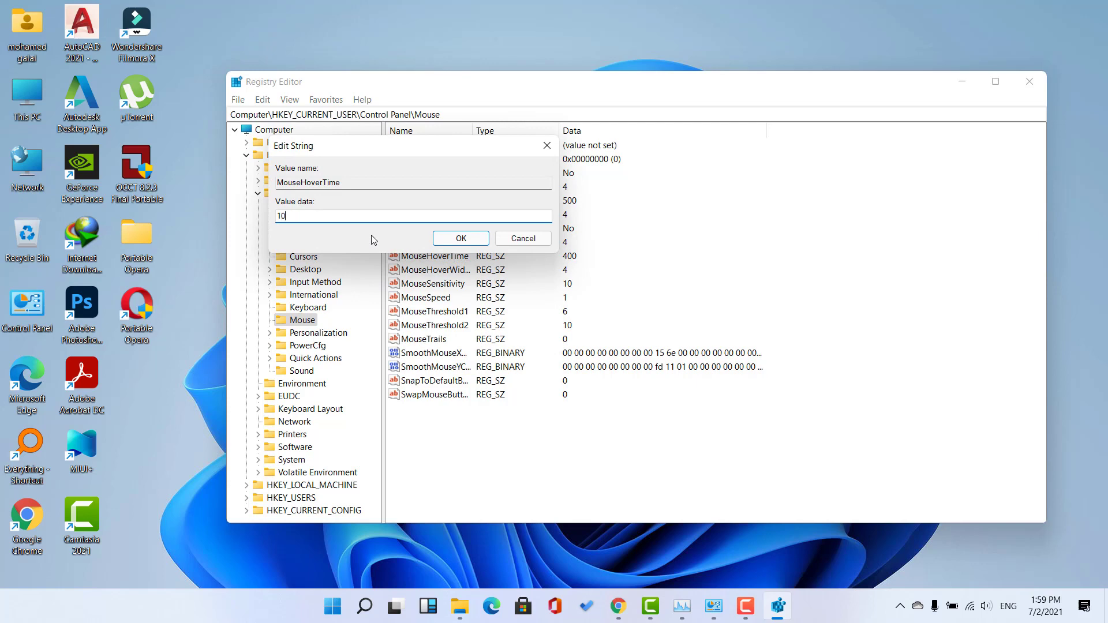
pyautogui.click(445, 240)
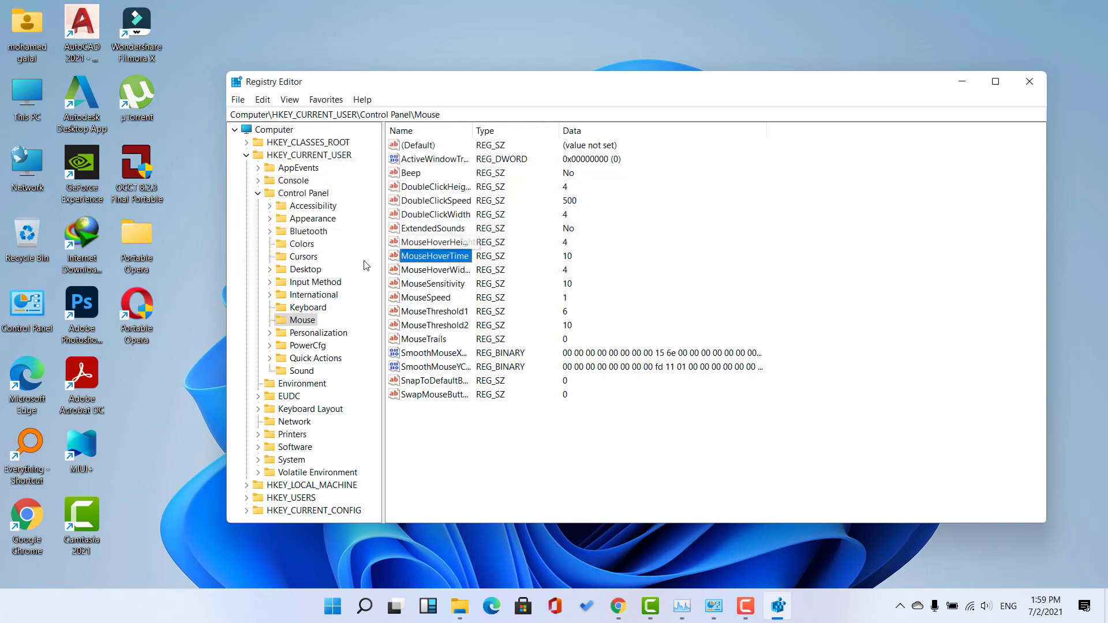
# Step: Set the value data of MenuShowDelay in the registry key HKEY_CURRENT_USER\Control Panel\Desktop to 10
pyautogui.doubleClick(287, 270)
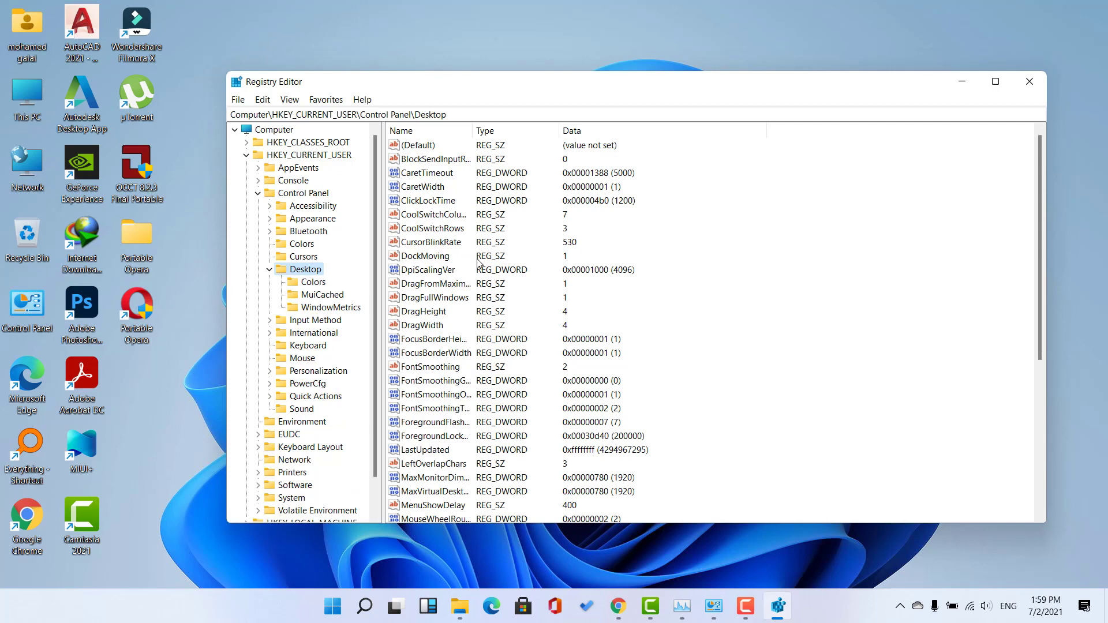
pyautogui.scroll(-3, 478, 263)
pyautogui.click(469, 298)
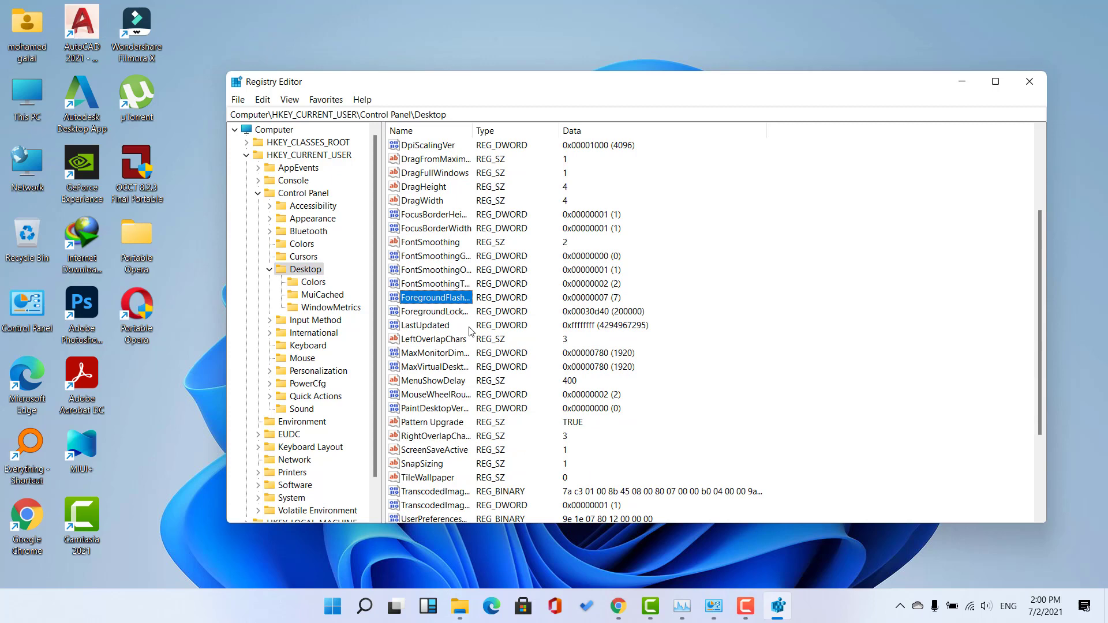
pyautogui.press('m')
pyautogui.press('m')
pyautogui.press('m')
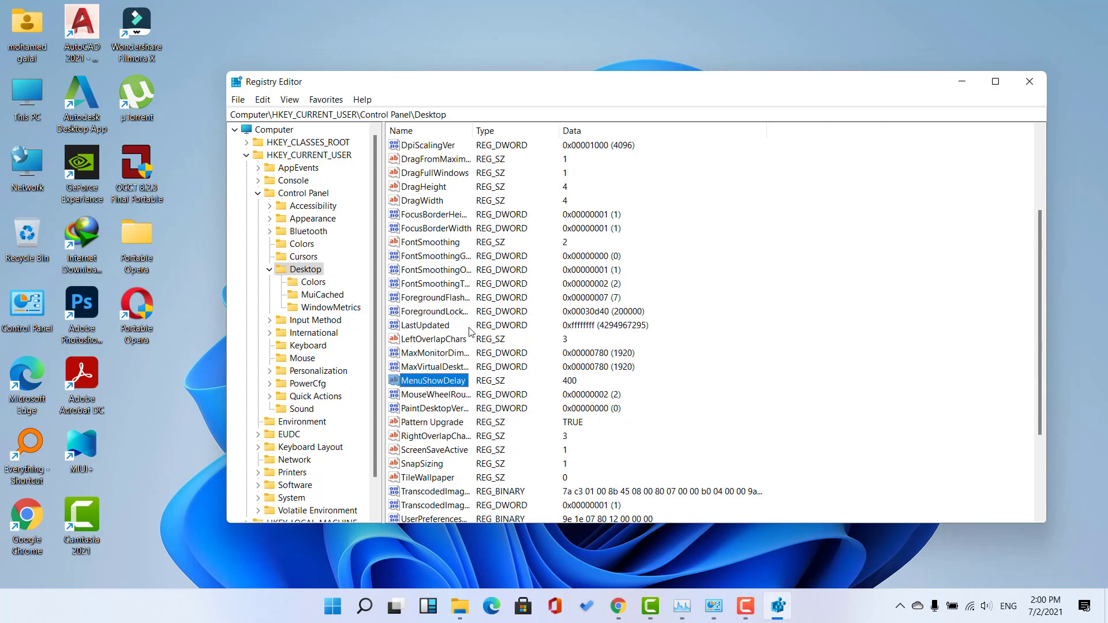
pyautogui.rightClick(465, 382)
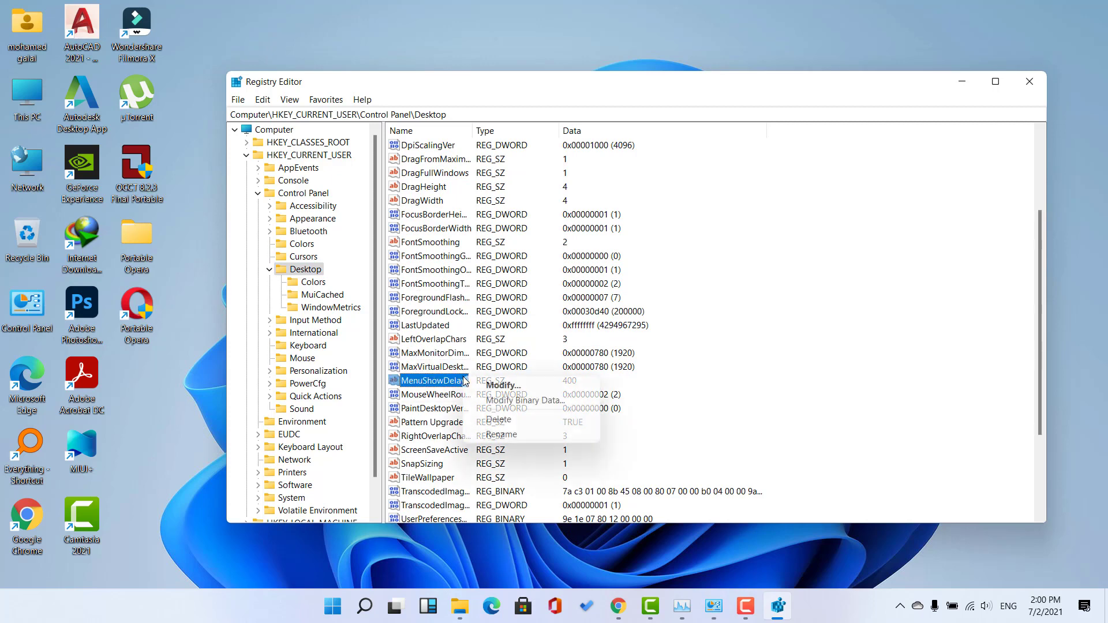
pyautogui.click(498, 386)
pyautogui.write('10')
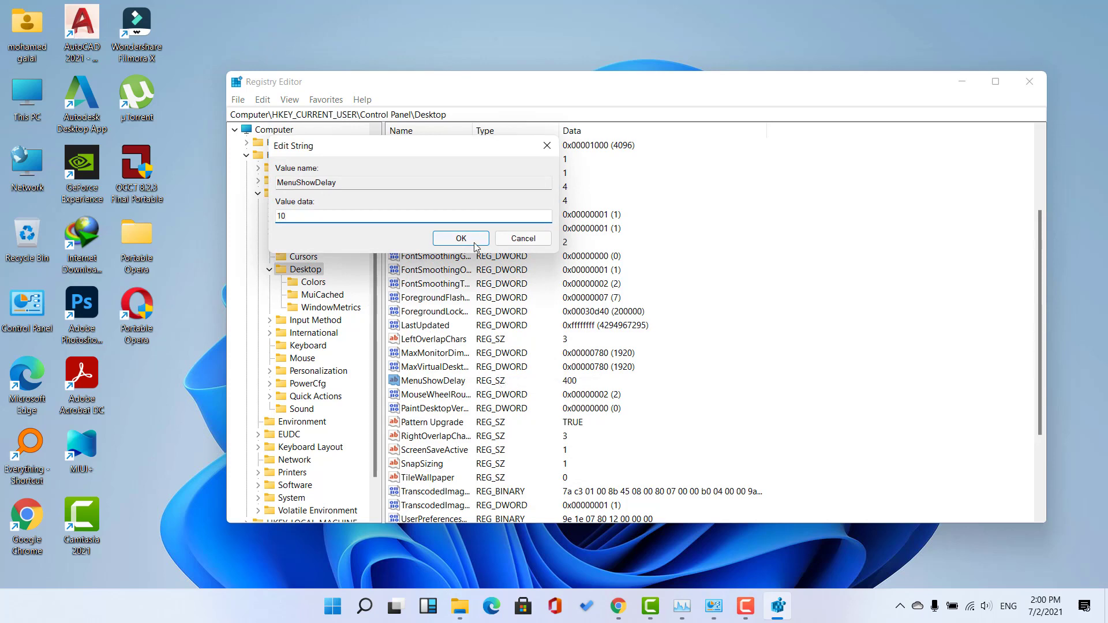
pyautogui.click(461, 238)
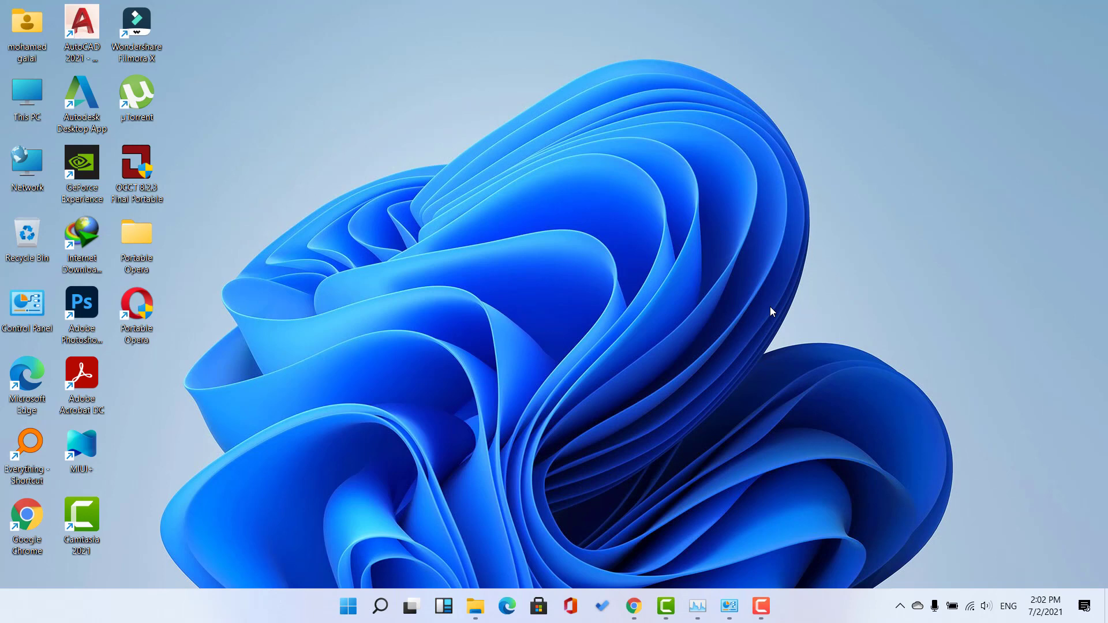
# Step: Open Apps & features in Settings and look through the installed apps down to the end of the list
pyautogui.click(357, 597)
pyautogui.click(521, 276)
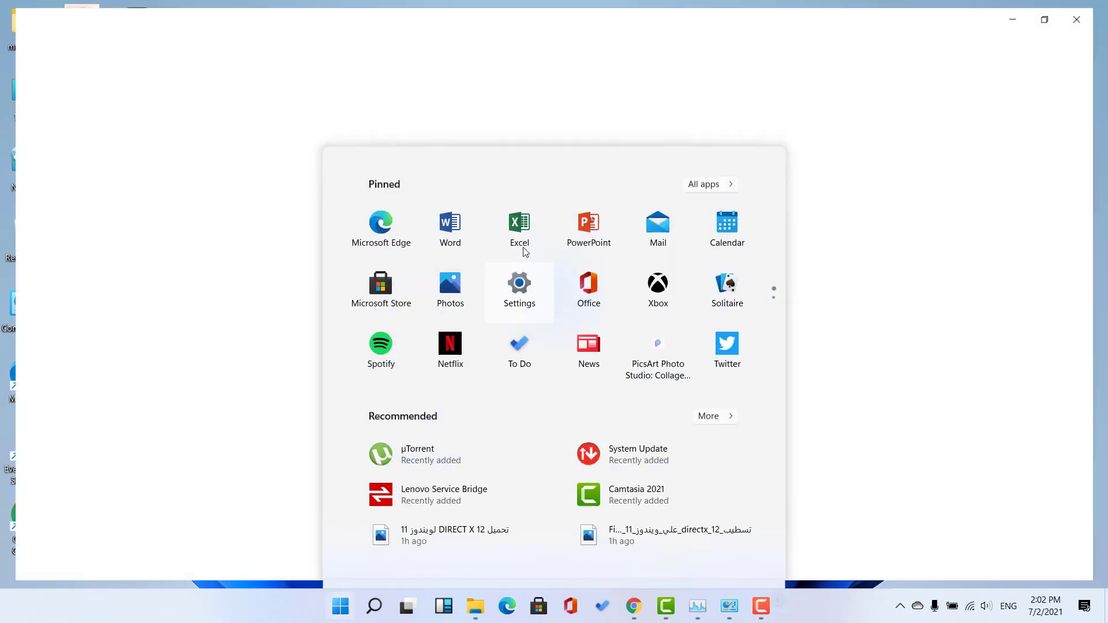
pyautogui.click(167, 305)
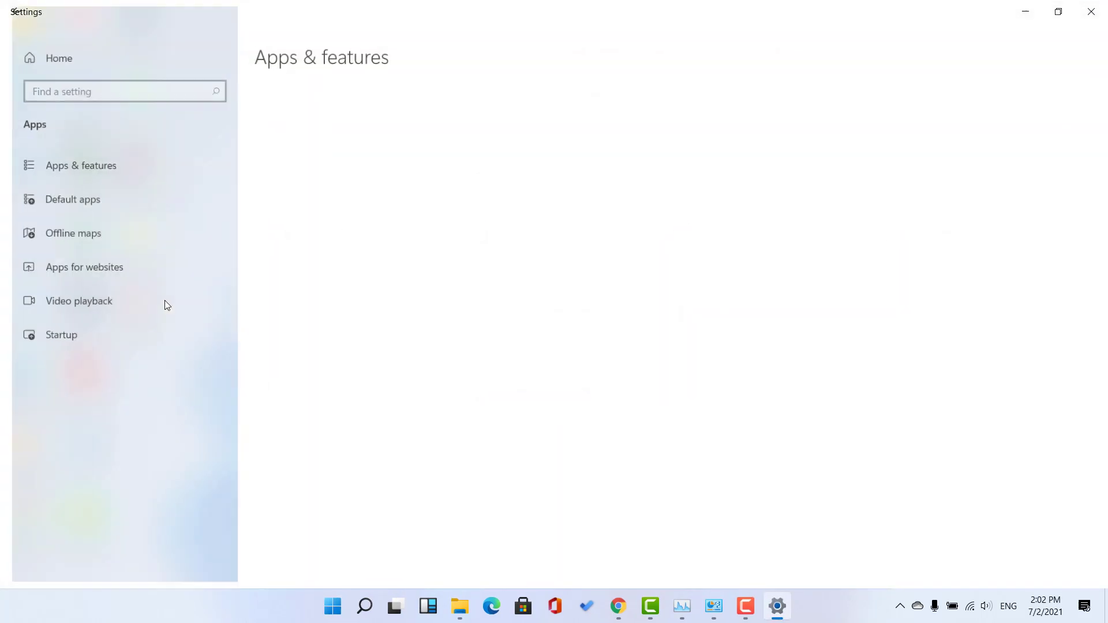
pyautogui.scroll(-15, 468, 519)
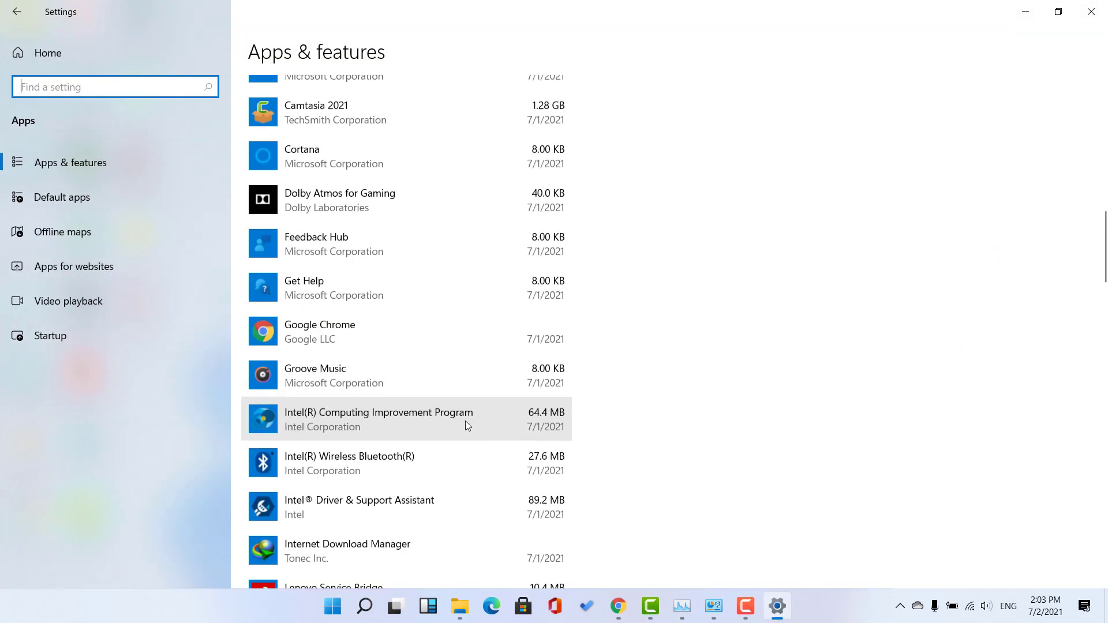
pyautogui.scroll(-20, 451, 347)
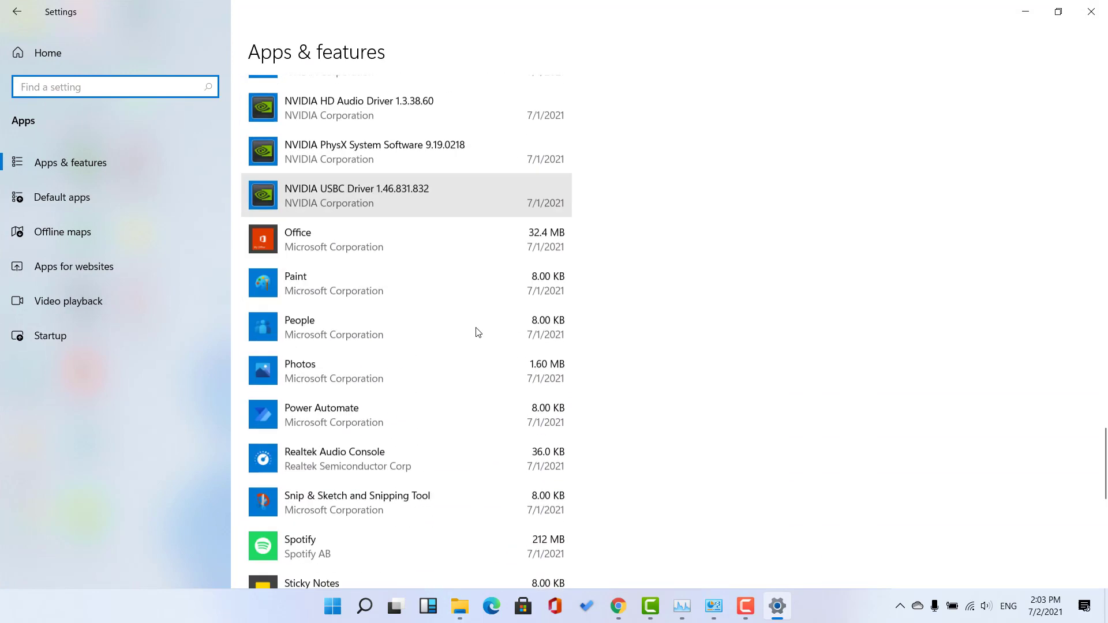
pyautogui.scroll(-15, 477, 332)
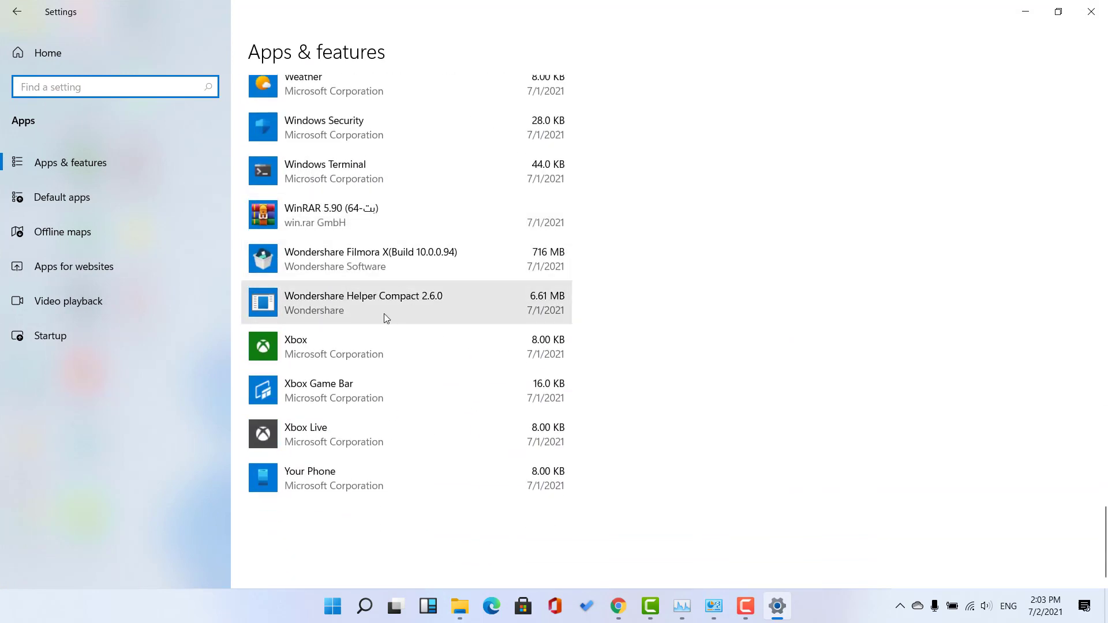
# Step: Start uninstalling Wondershare Filmora X from the list of installed apps and confirm the removal
pyautogui.click(384, 261)
pyautogui.click(514, 307)
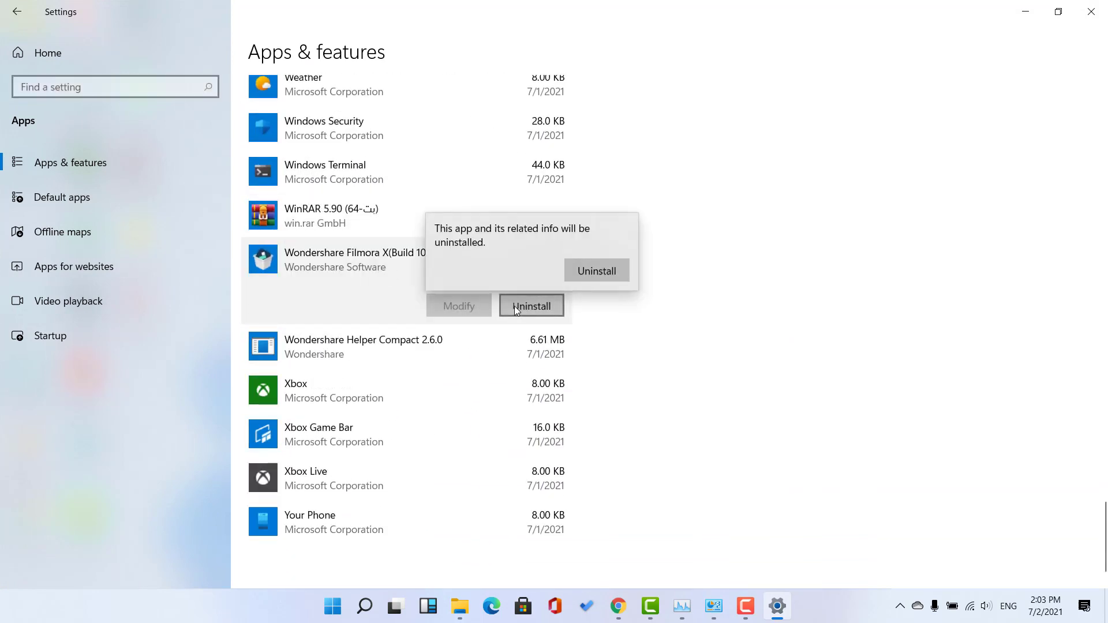
pyautogui.click(599, 274)
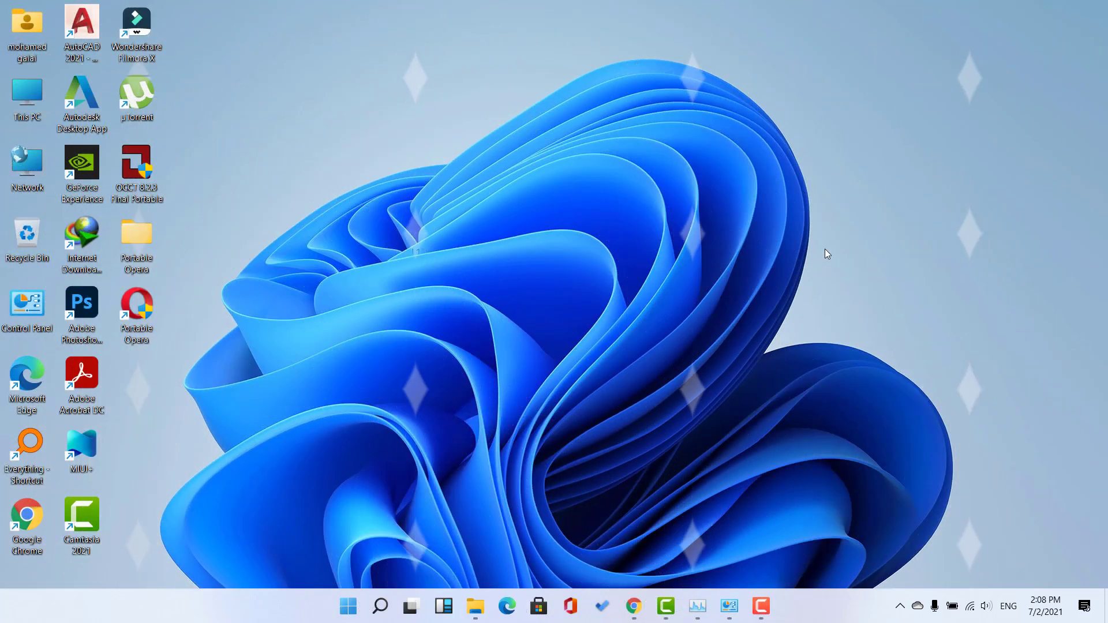
# Step: Open the page for choosing what the power buttons do from the additional power settings in Power & sleep
pyautogui.press('super+i')
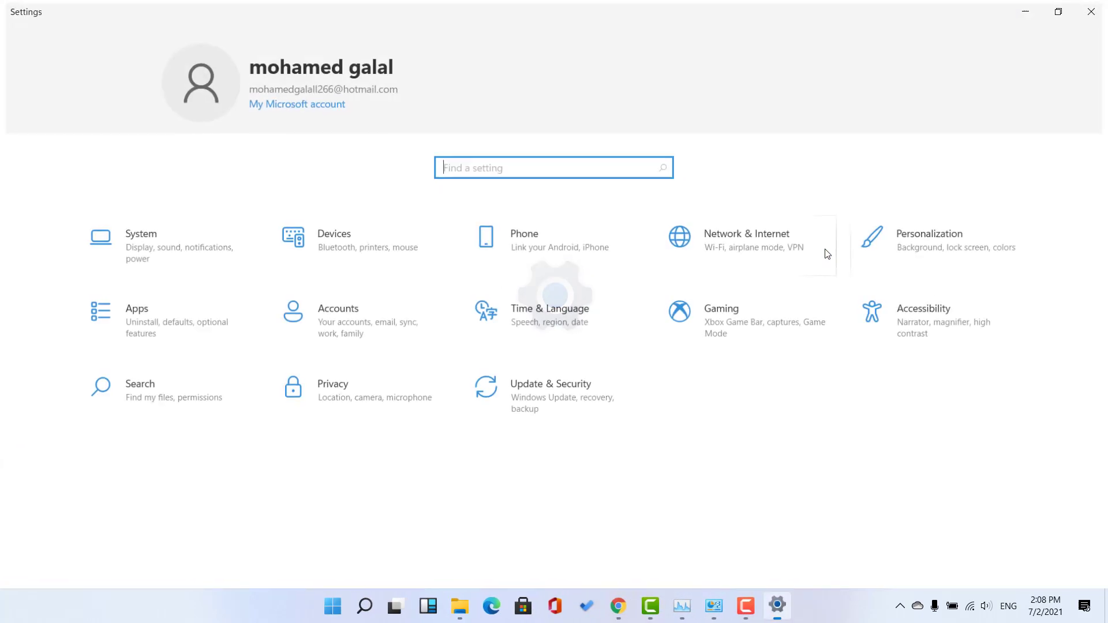
pyautogui.click(181, 237)
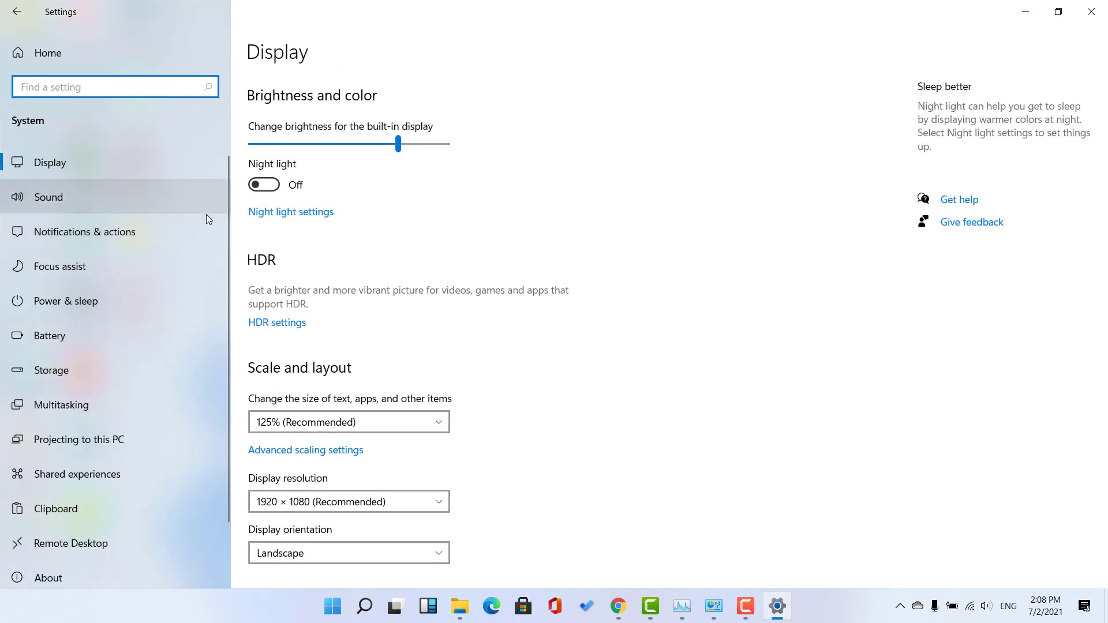
pyautogui.click(143, 299)
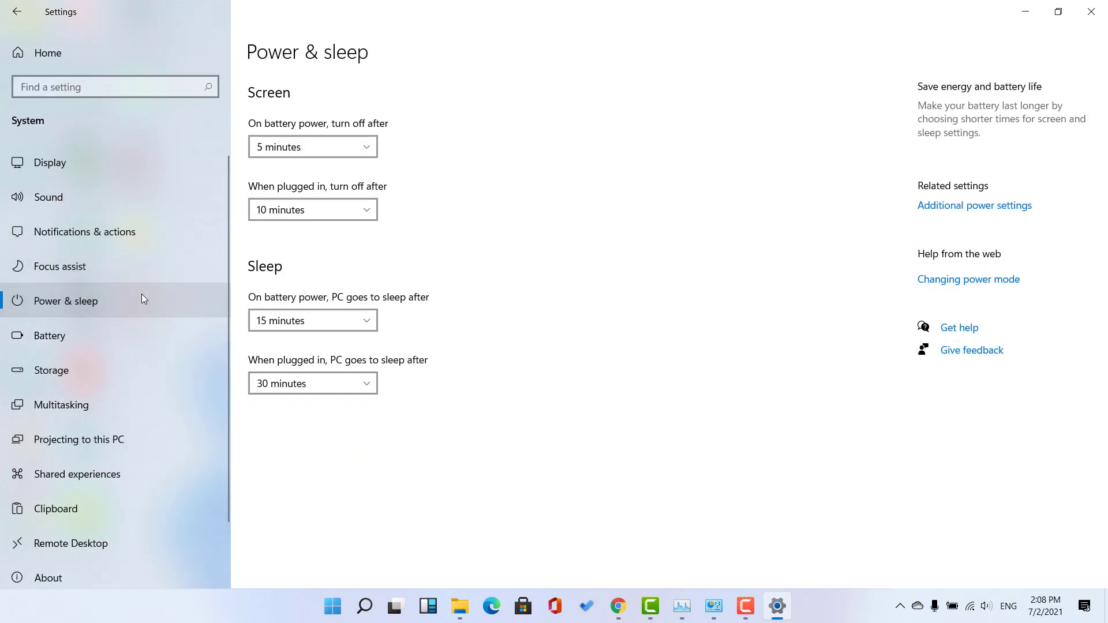
pyautogui.click(965, 207)
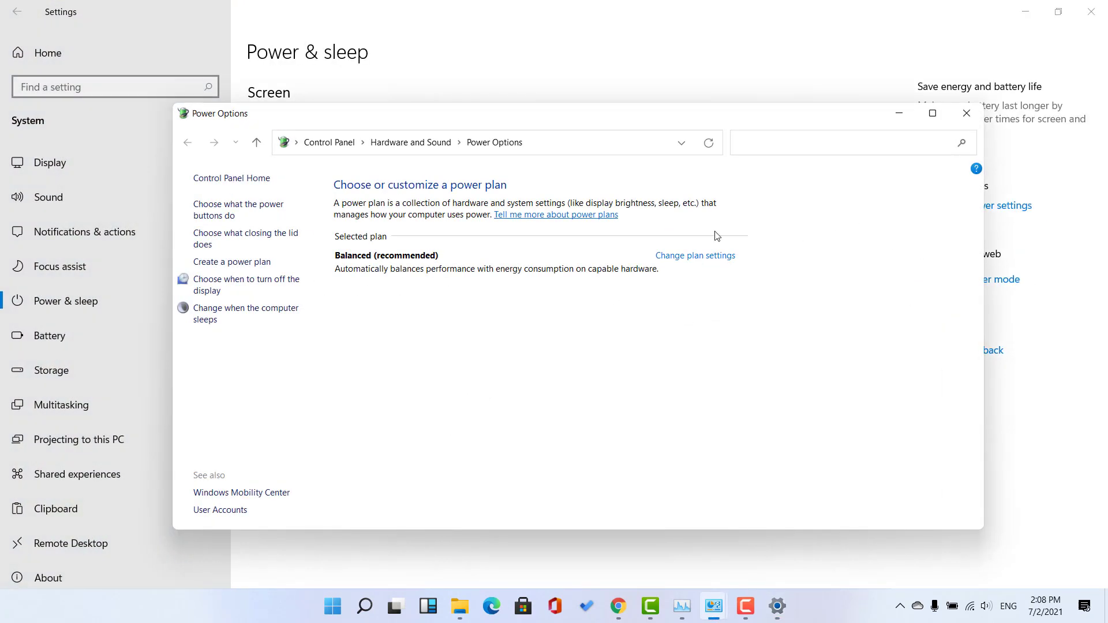
pyautogui.click(208, 212)
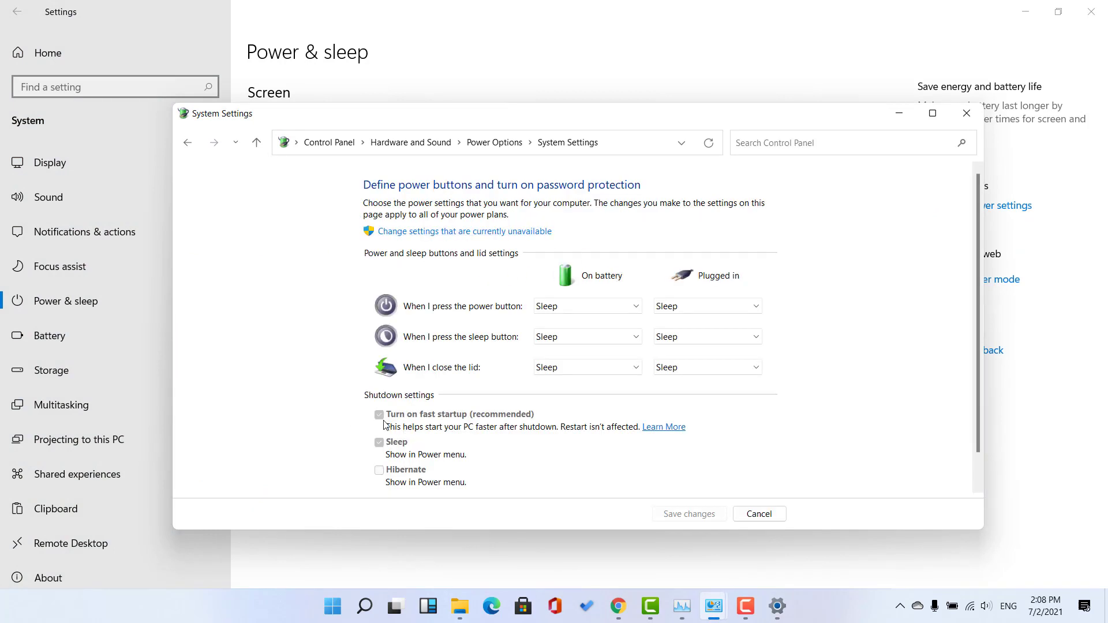
# Step: Unlock the currently unavailable shutdown settings, check the fast startup option, and leave the page without saving
pyautogui.scroll(-1, 482, 425)
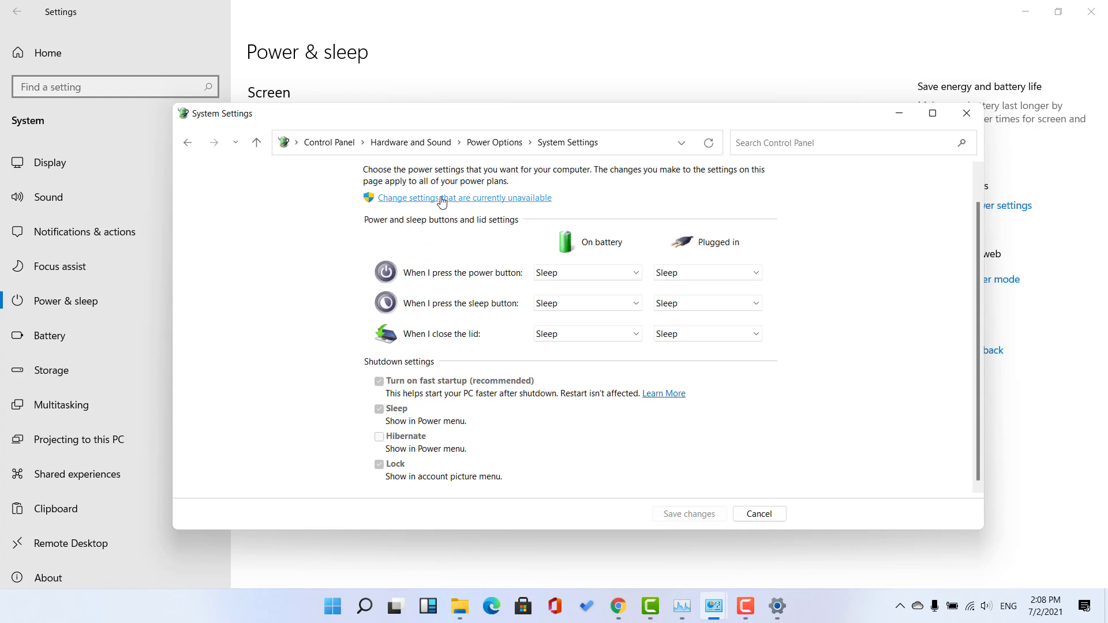
pyautogui.click(408, 204)
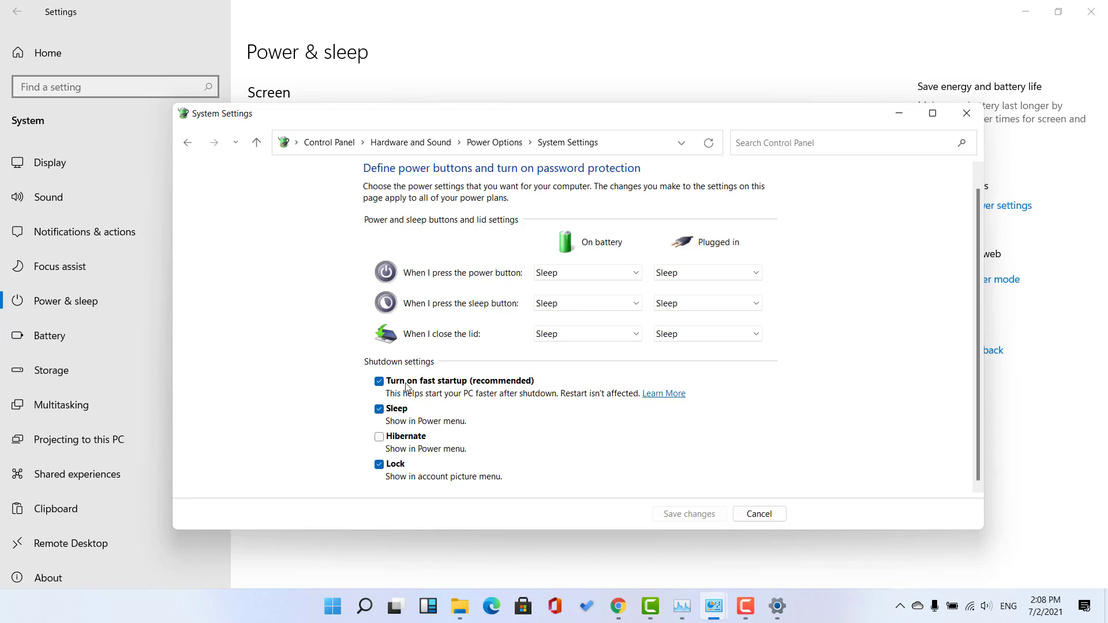
pyautogui.click(753, 516)
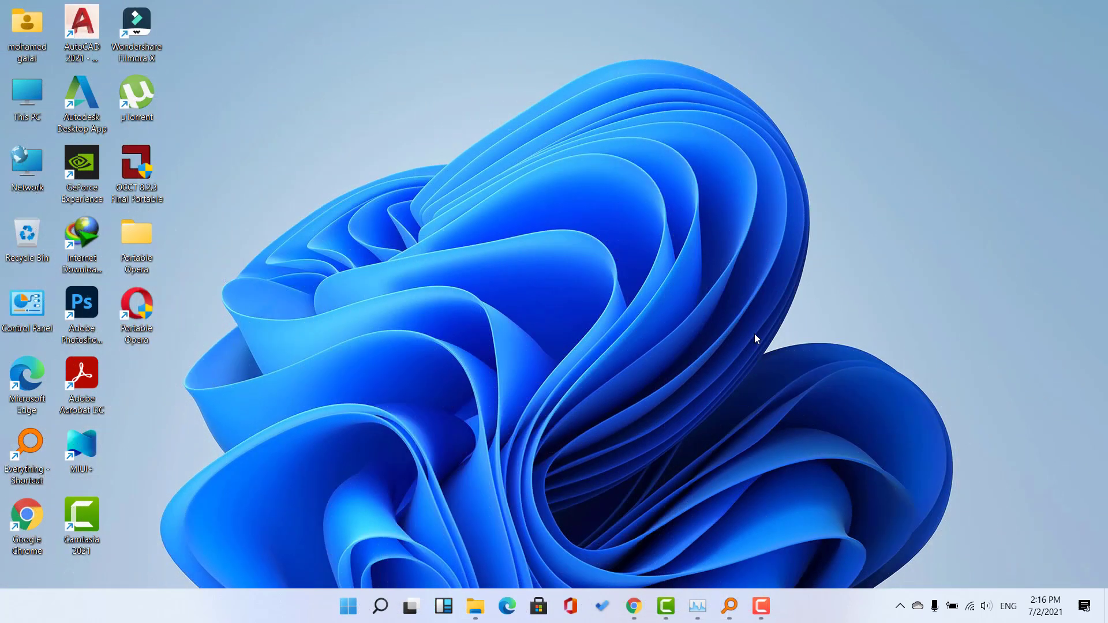
# Step: Open This PC, show the search box's previous queries, and close the window
pyautogui.doubleClick(14, 96)
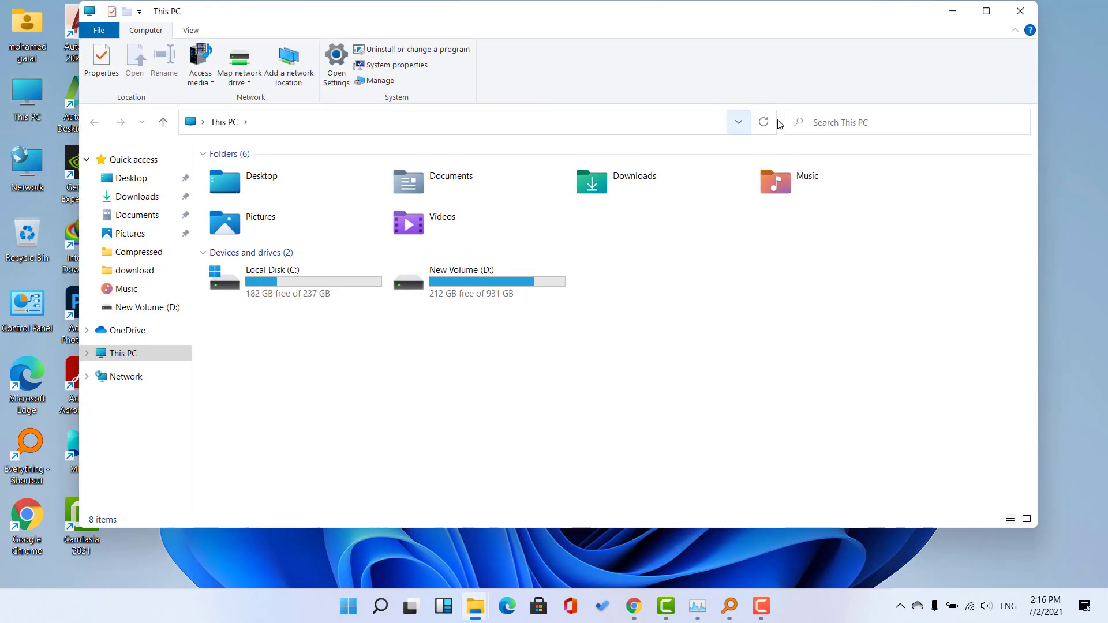
pyautogui.click(845, 125)
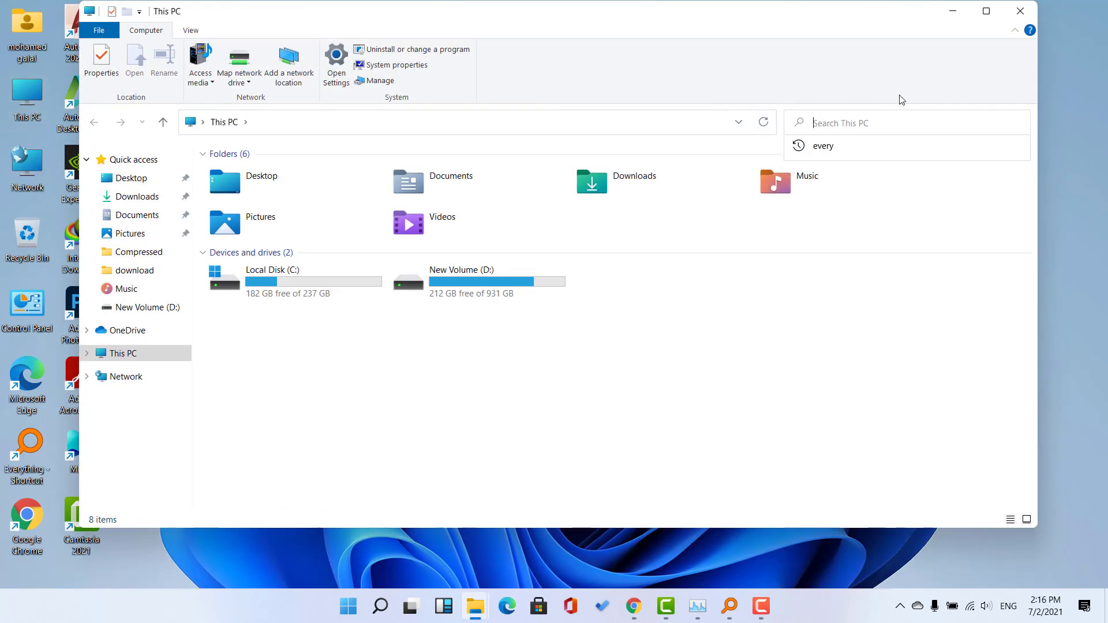
pyautogui.click(1009, 20)
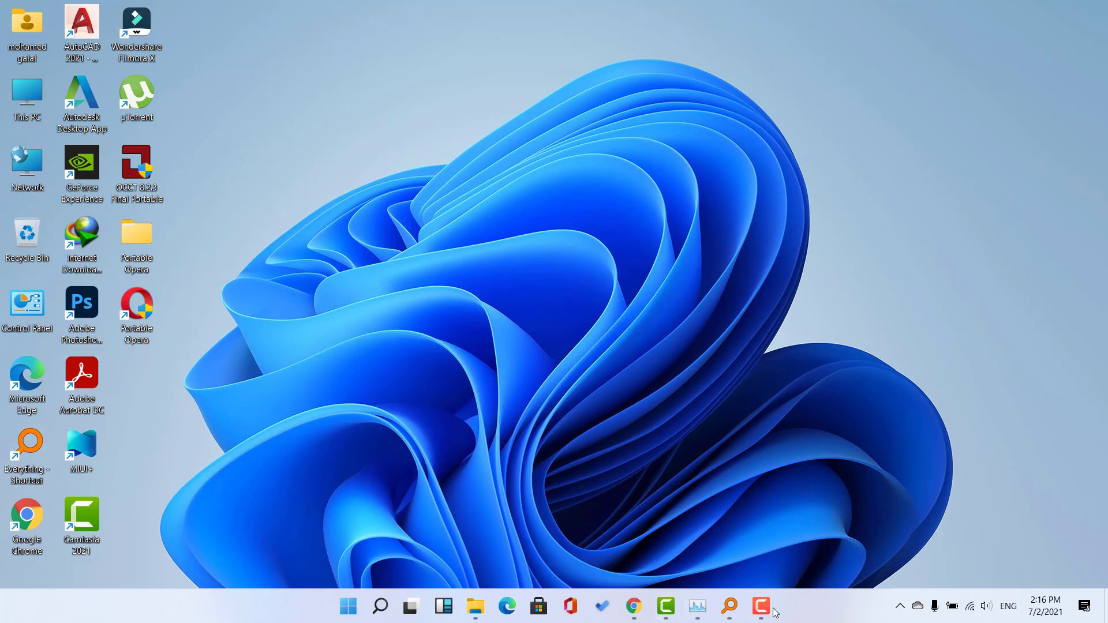
# Step: Switch to Everything, try file searches with "qqq" and "q", clear the query and close the window
pyautogui.click(729, 606)
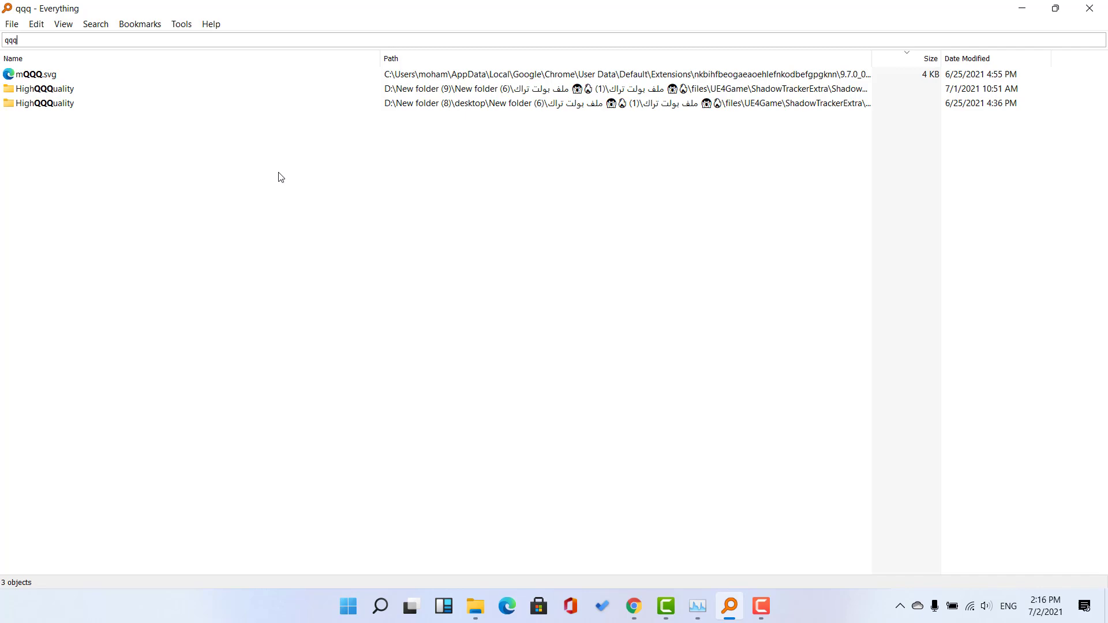
pyautogui.press('BackSpace')
pyautogui.press('BackSpace')
pyautogui.write('qq')
pyautogui.press('BackSpace')
pyautogui.press('BackSpace')
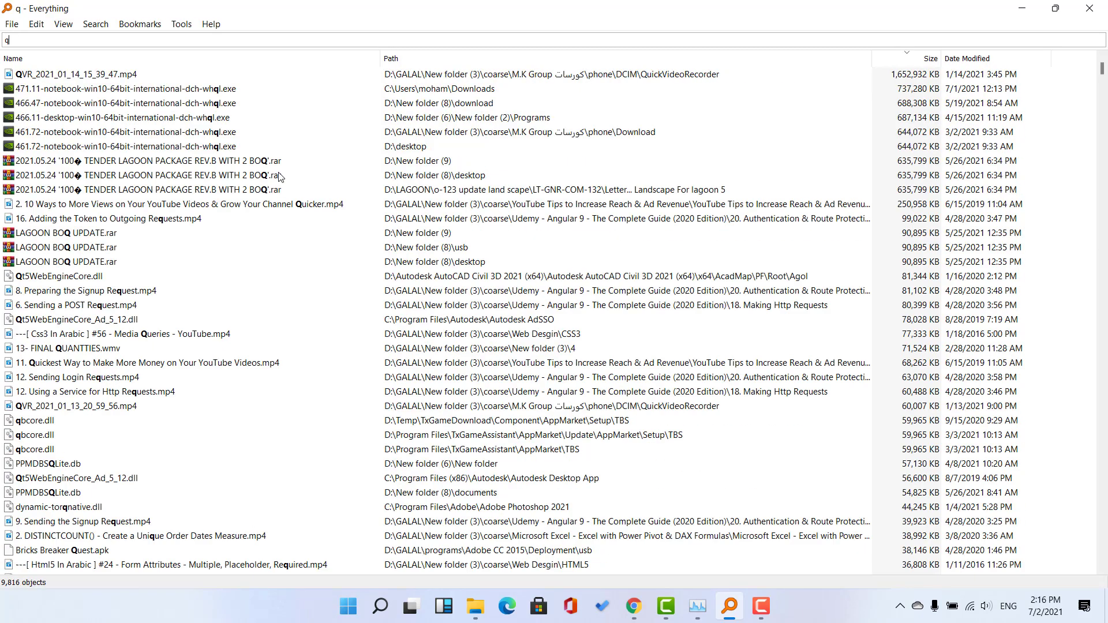
pyautogui.press('BackSpace')
pyautogui.click(1090, 8)
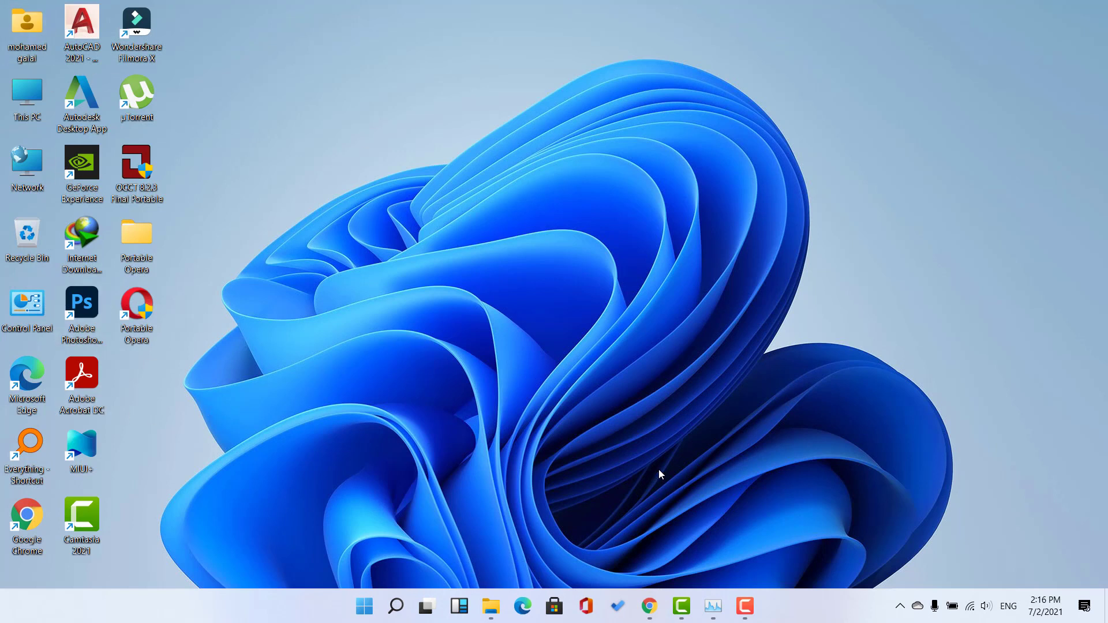
# Step: Open the Services console by running "services.msc", leaving no Run dialog open
pyautogui.press('super+r')
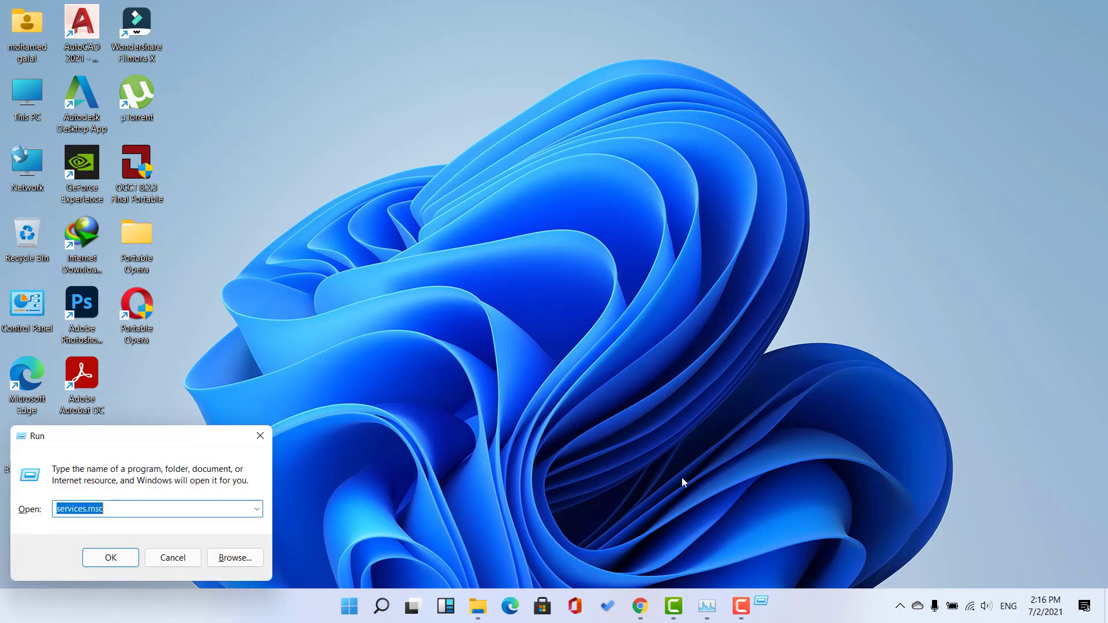
pyautogui.rightClick(348, 607)
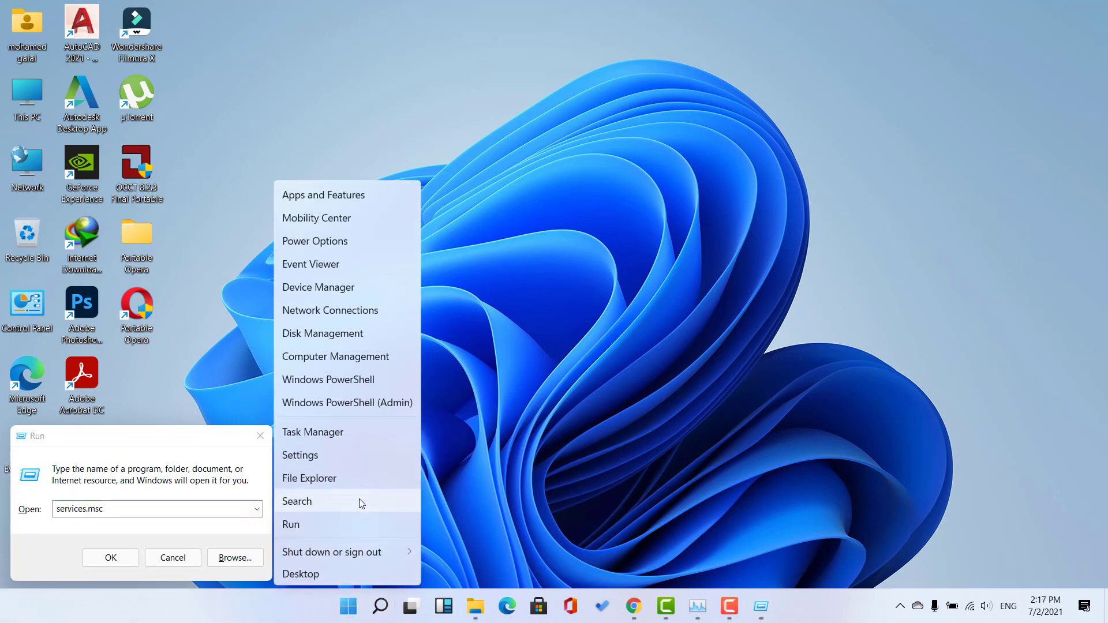
pyautogui.click(95, 553)
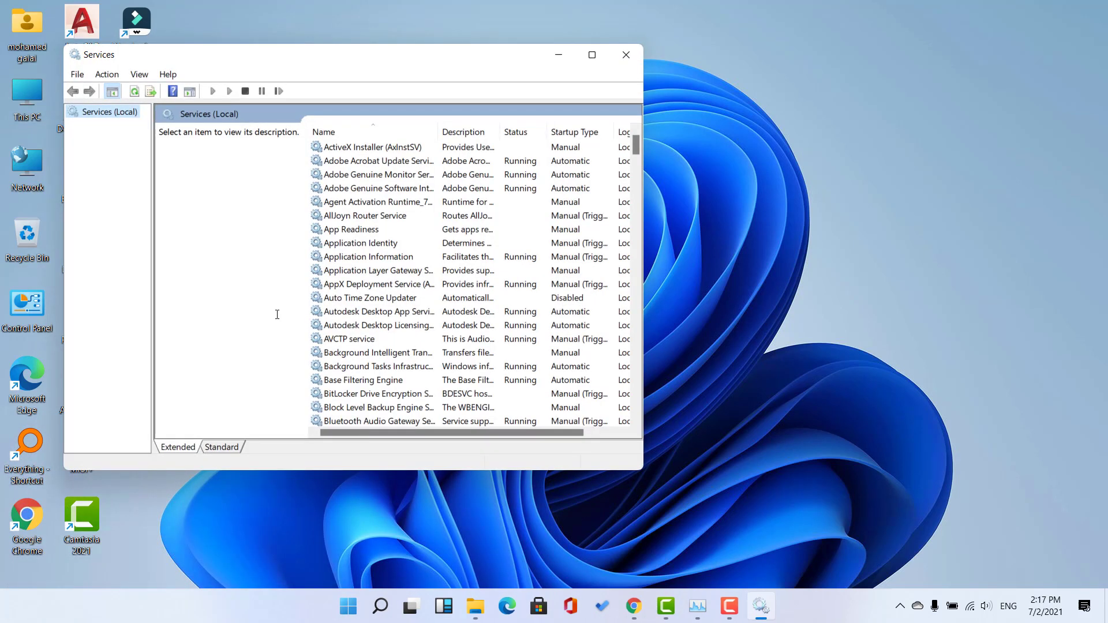
pyautogui.press('super+r')
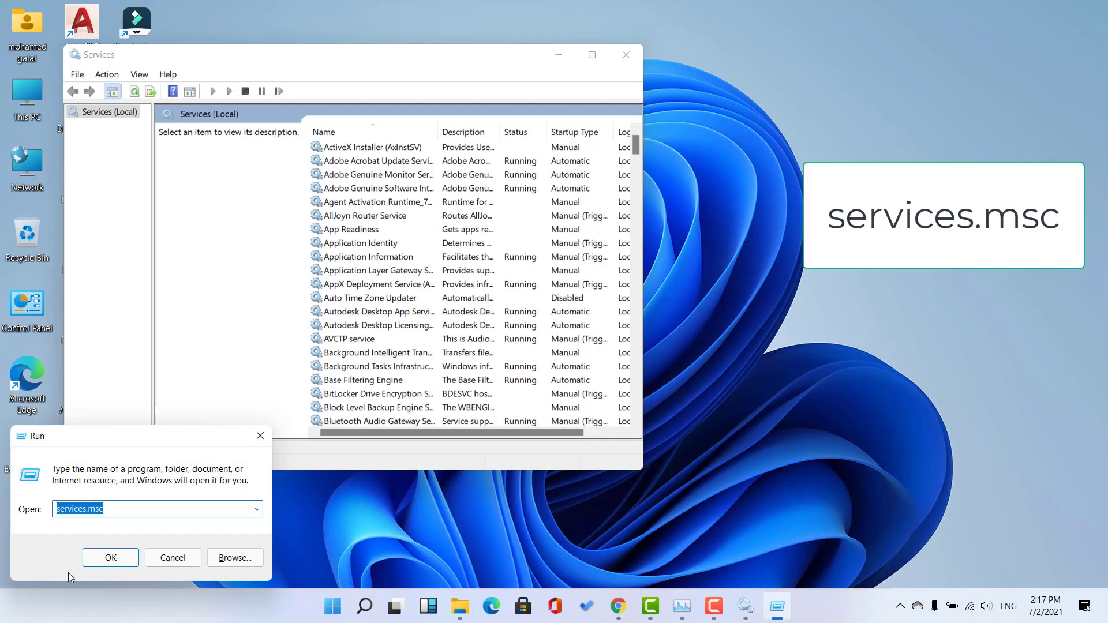
pyautogui.click(173, 558)
# Step: Find the Windows Search service in the services list and open its properties
pyautogui.click(410, 271)
pyautogui.press('w')
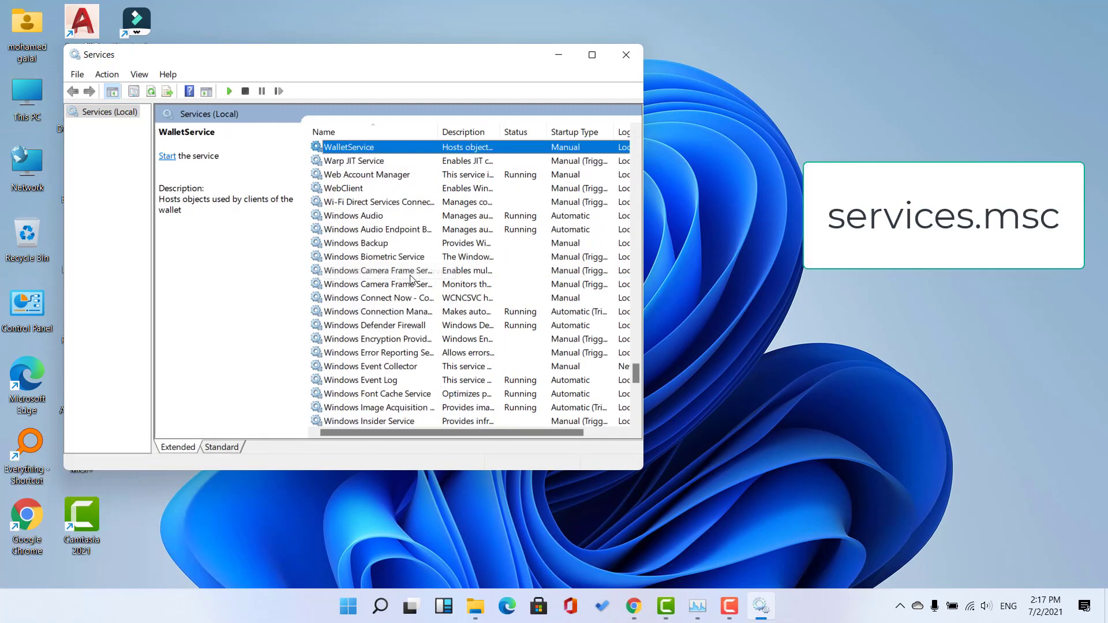
pyautogui.press('Down')
pyautogui.press('Down')
pyautogui.press('Down')
pyautogui.press('Down')
pyautogui.press('Down')
pyautogui.press('Down')
pyautogui.press('Down')
pyautogui.press('Down')
pyautogui.press('Down')
pyautogui.press('Down')
pyautogui.press('Down')
pyautogui.press('Down')
pyautogui.press('Down')
pyautogui.press('Down')
pyautogui.press('Down')
pyautogui.press('Down')
pyautogui.press('Down')
pyautogui.press('Down')
pyautogui.press('Down')
pyautogui.press('Down')
pyautogui.press('Down')
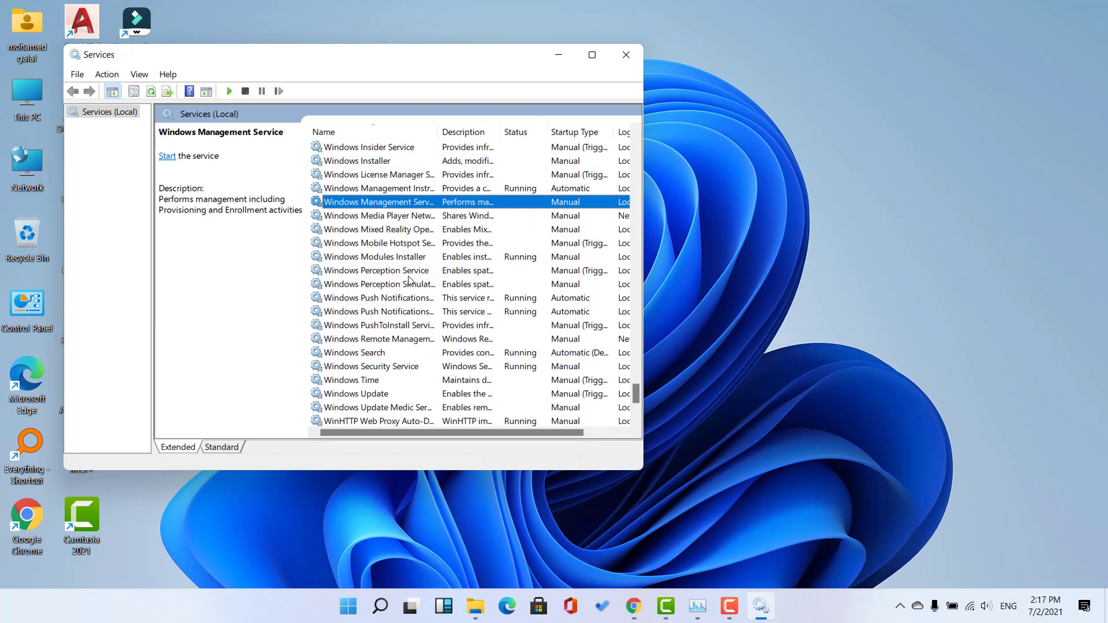
pyautogui.press('Down')
pyautogui.press('Down')
pyautogui.press('Down')
pyautogui.press('Down')
pyautogui.press('Down')
pyautogui.press('Down')
pyautogui.press('Down')
pyautogui.press('Down')
pyautogui.press('Down')
pyautogui.press('Down')
pyautogui.press('Down')
pyautogui.rightClick(361, 352)
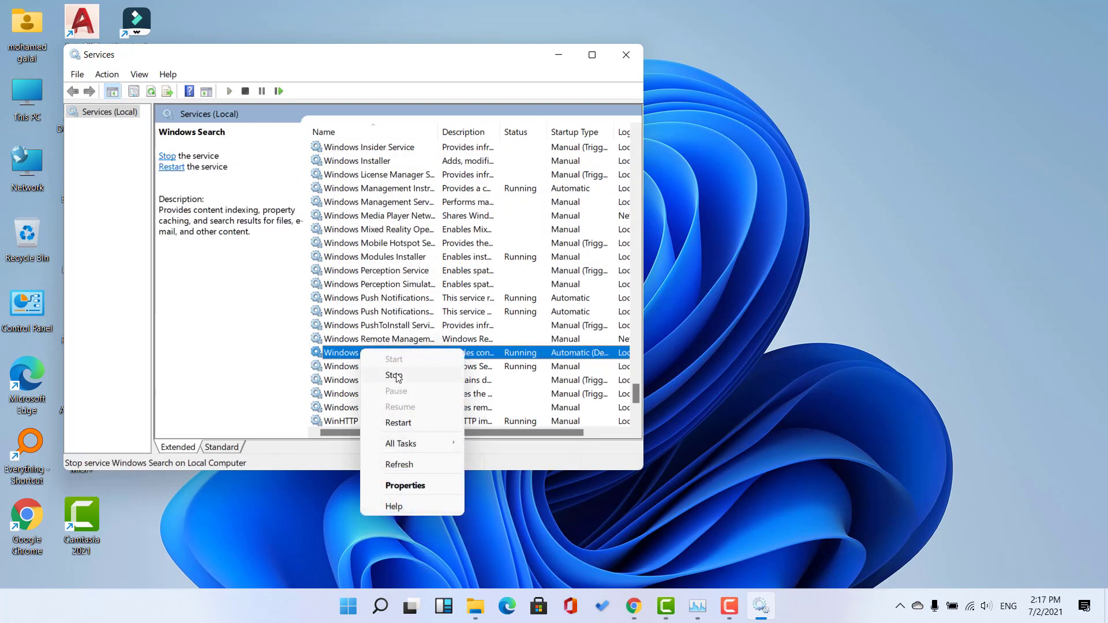
pyautogui.click(419, 486)
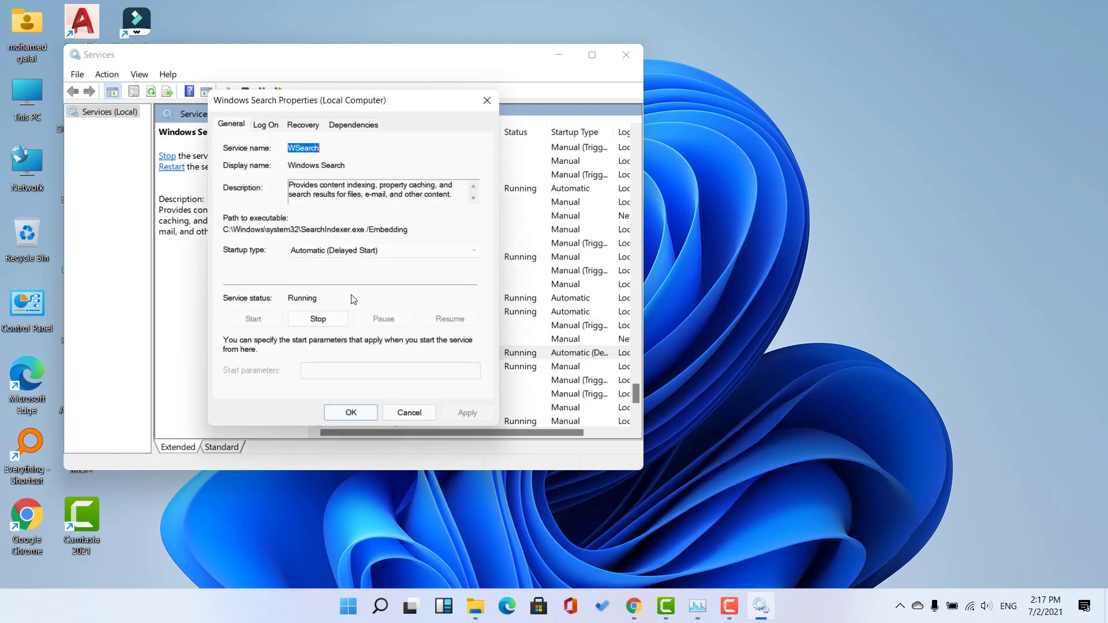
# Step: Set the Windows Search service's startup type to Disabled, apply the change and close its properties
pyautogui.click(351, 250)
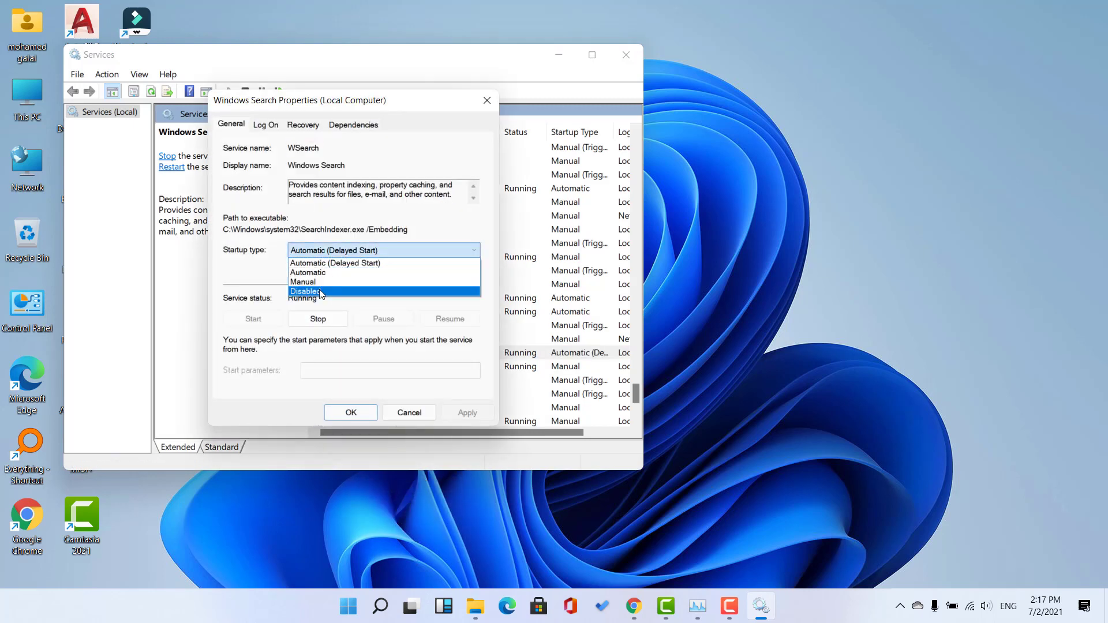
pyautogui.click(334, 289)
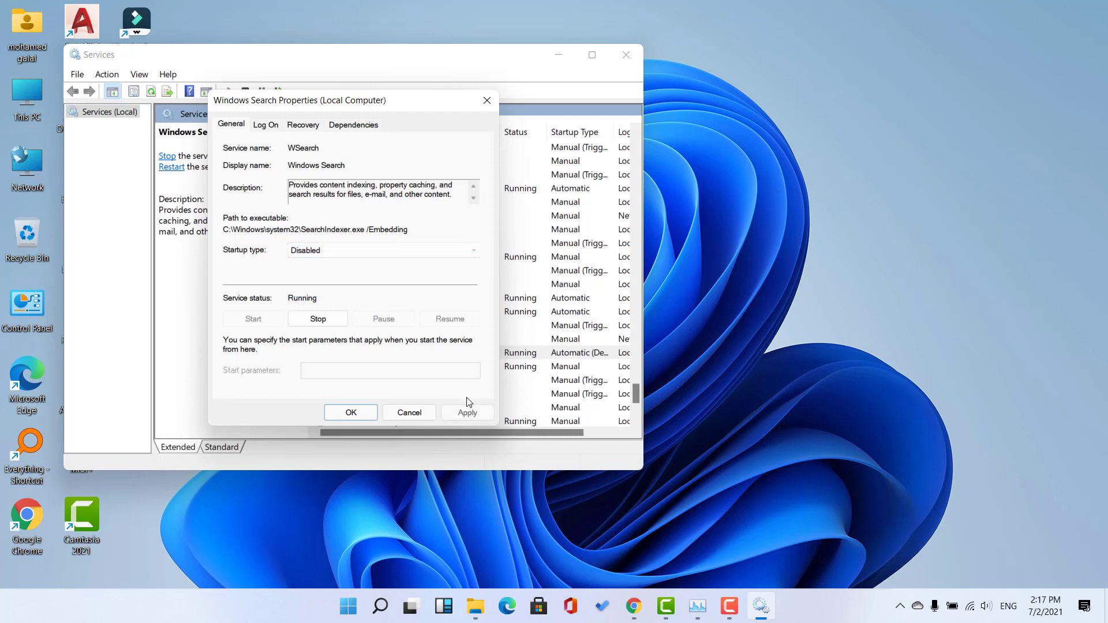
pyautogui.click(465, 413)
pyautogui.click(349, 412)
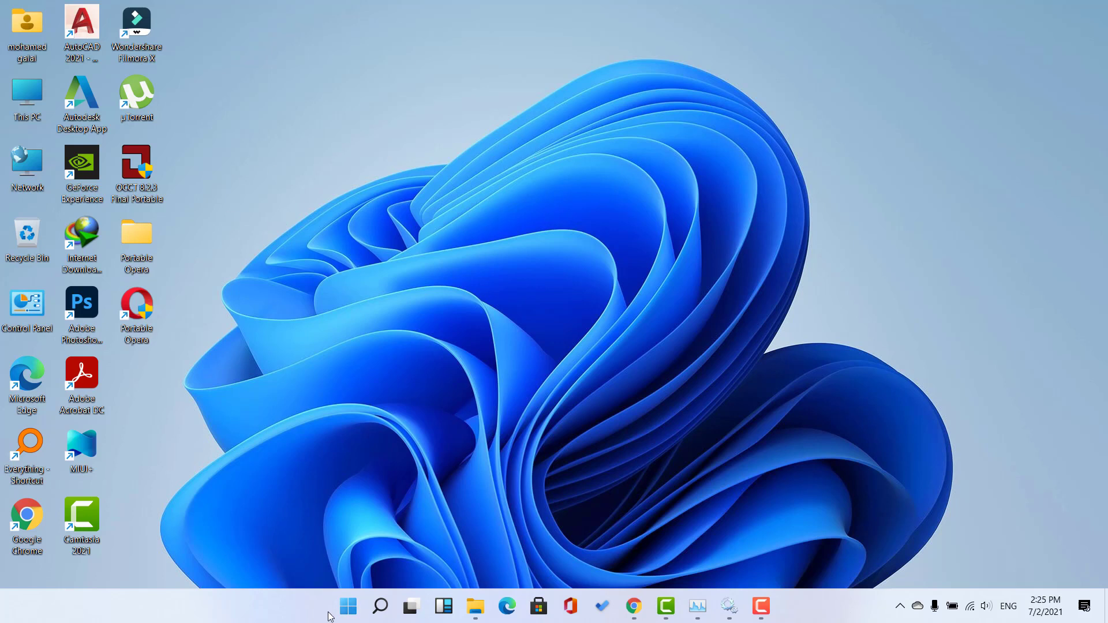
# Step: Open Windows Settings, search for "uac" and open Change User Account Control settings
pyautogui.rightClick(348, 607)
pyautogui.click(350, 609)
pyautogui.click(349, 607)
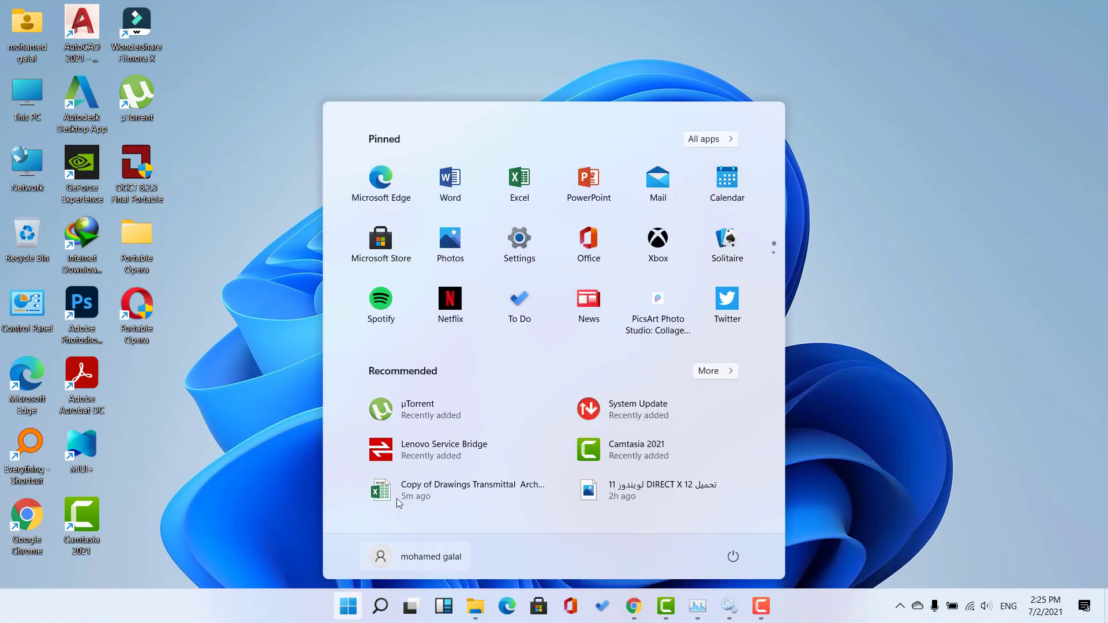
pyautogui.click(496, 249)
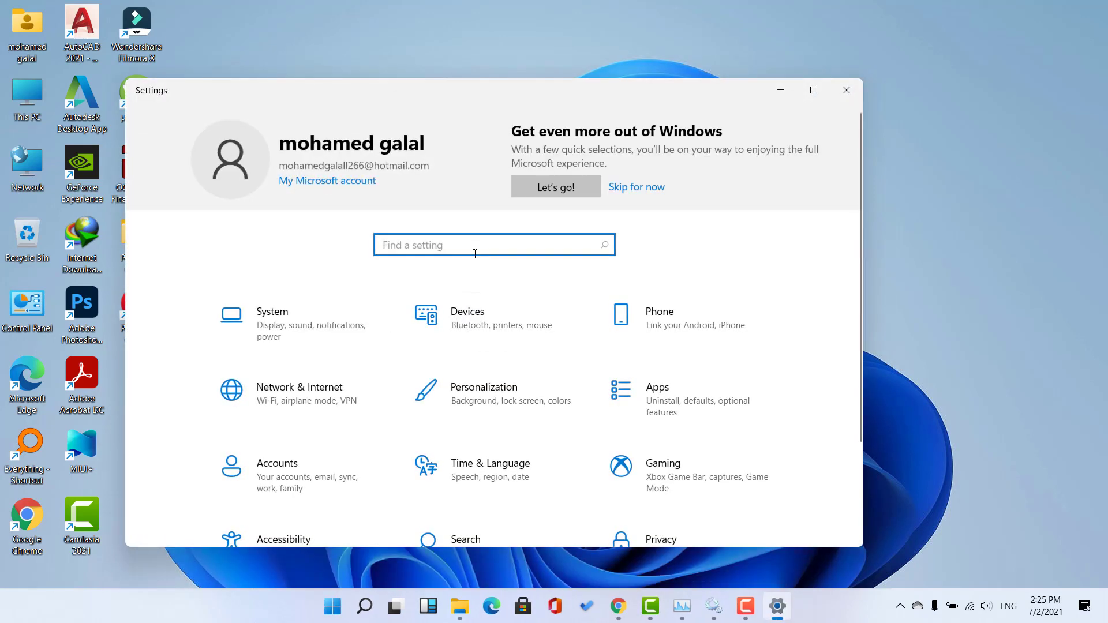
pyautogui.write('uac')
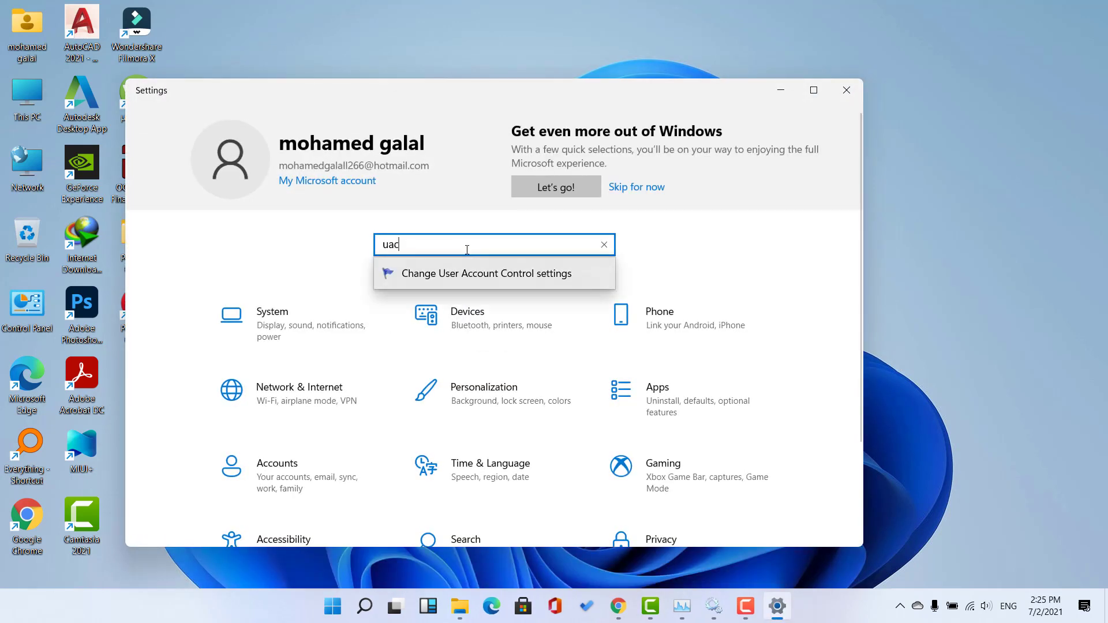
pyautogui.click(511, 281)
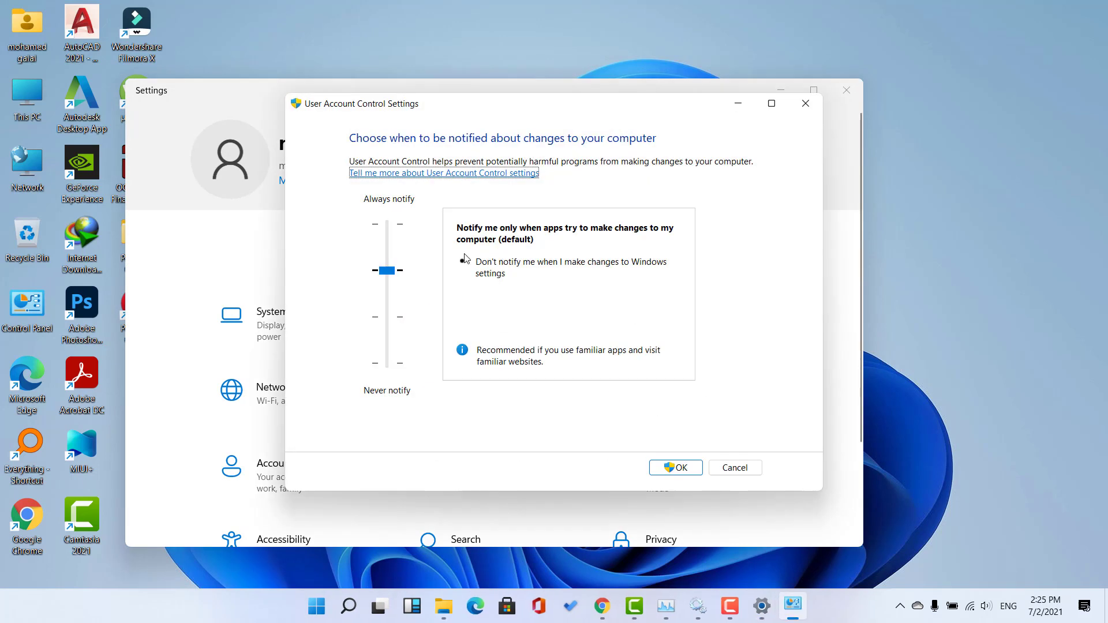
# Step: Set User Account Control to Never notify, confirm it and close Settings
pyautogui.moveTo(387, 270); pyautogui.dragTo(388, 380)
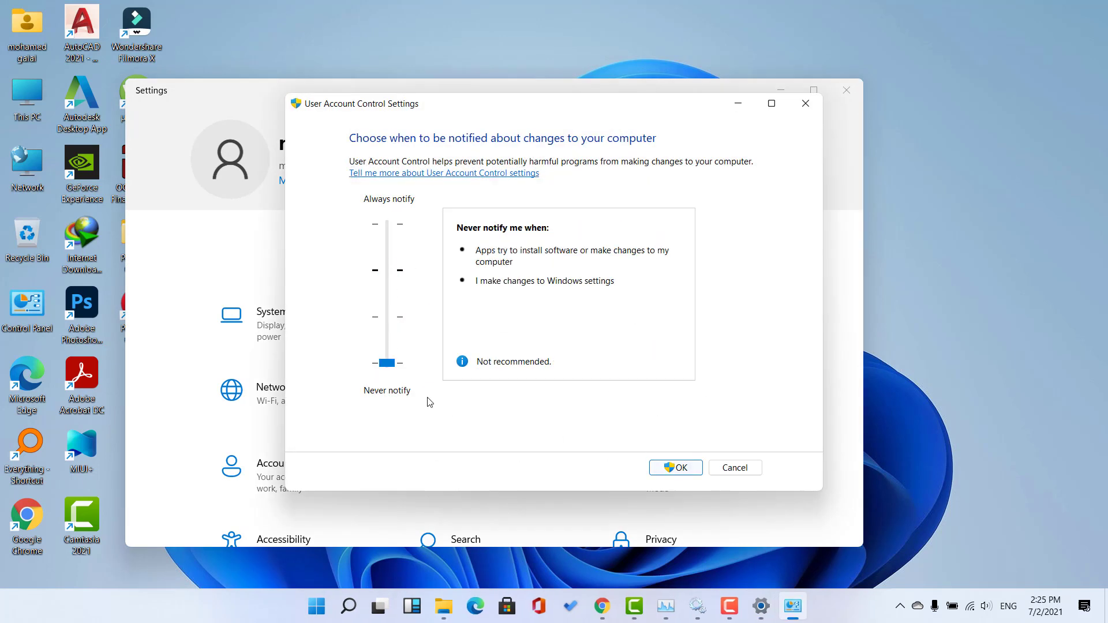
pyautogui.click(678, 467)
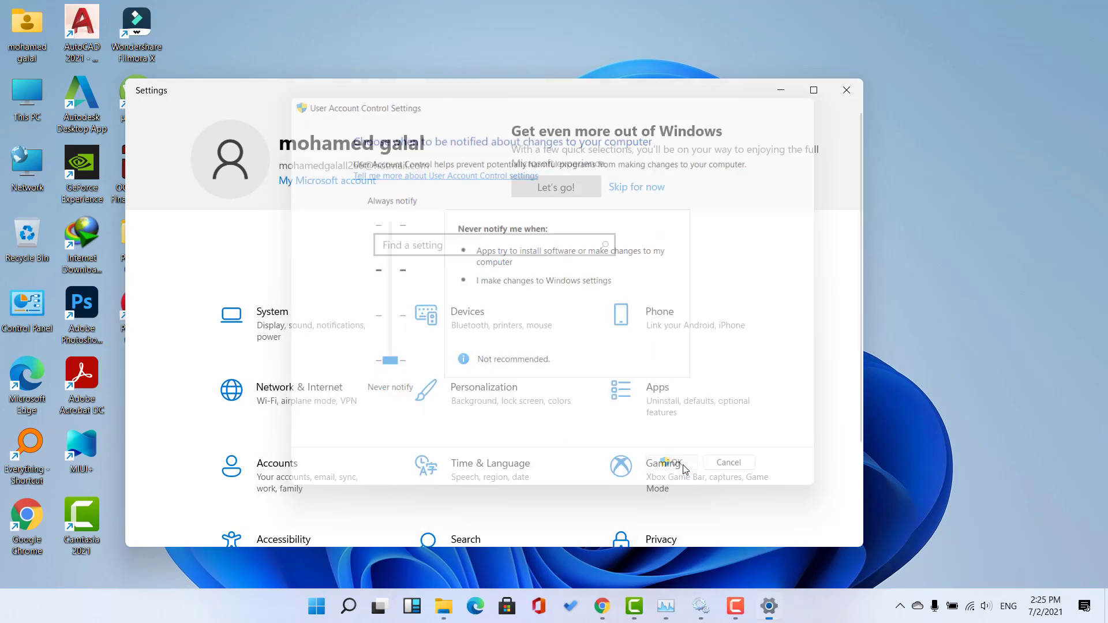
pyautogui.hotkey('alt', 'F4')
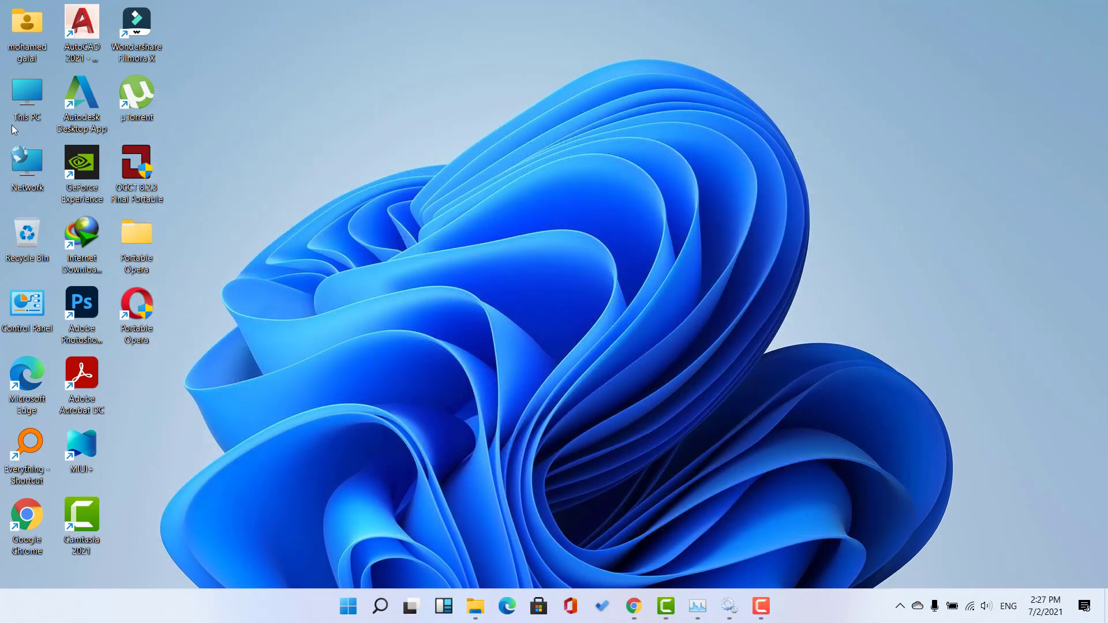
# Step: Open Device Manager in Computer Management, expand Display adapters and view the options for the NVIDIA GeForce GTX 1660 Ti
pyautogui.rightClick(19, 93)
pyautogui.click(74, 134)
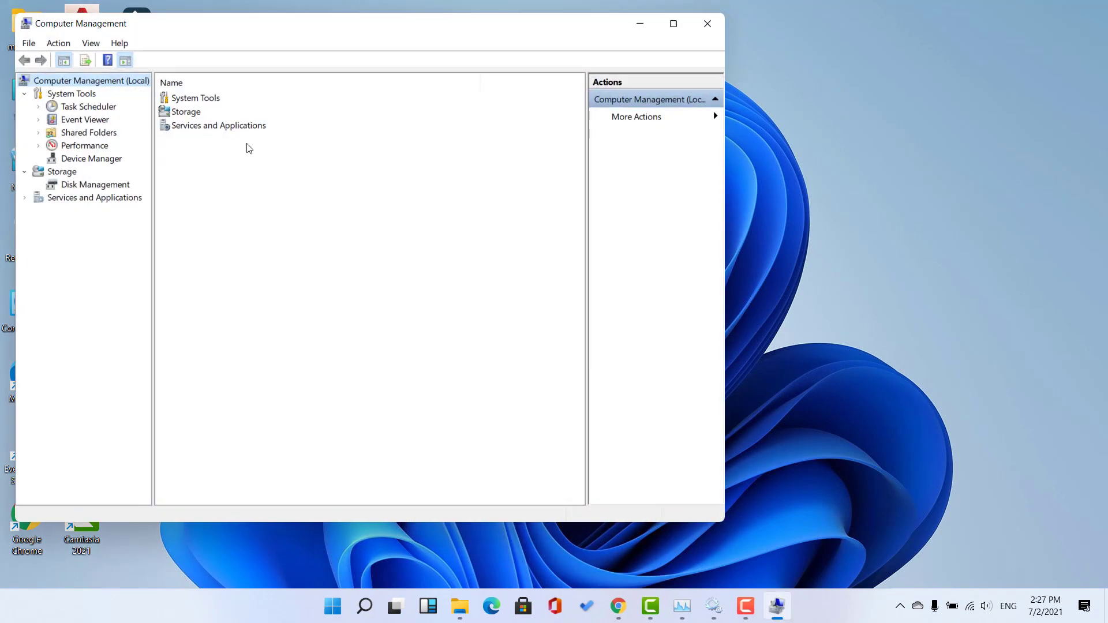
pyautogui.click(84, 159)
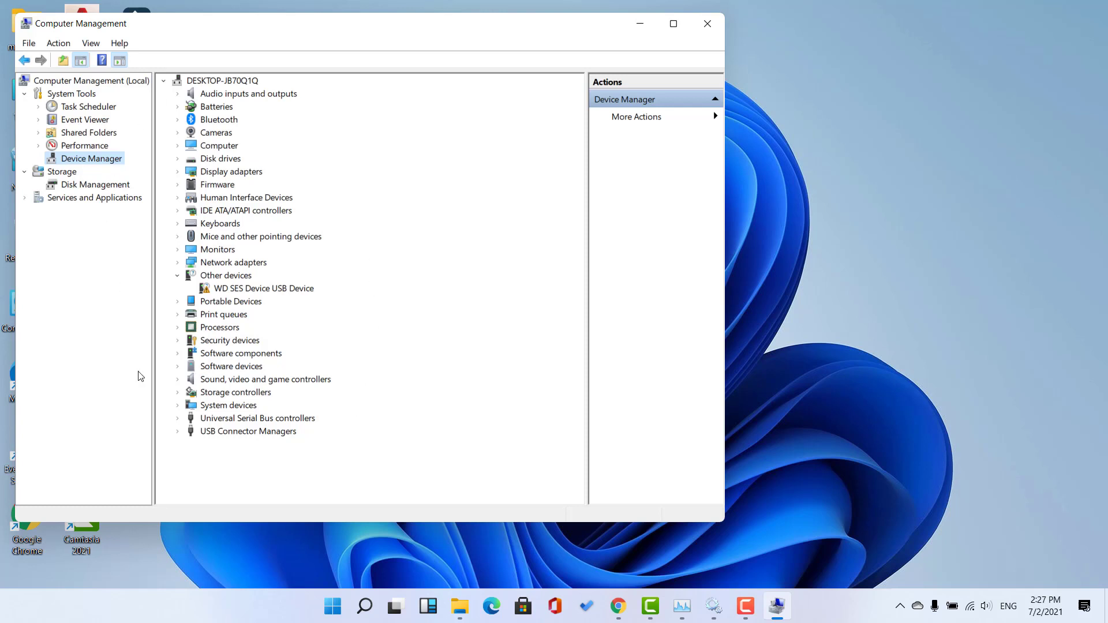
pyautogui.doubleClick(215, 173)
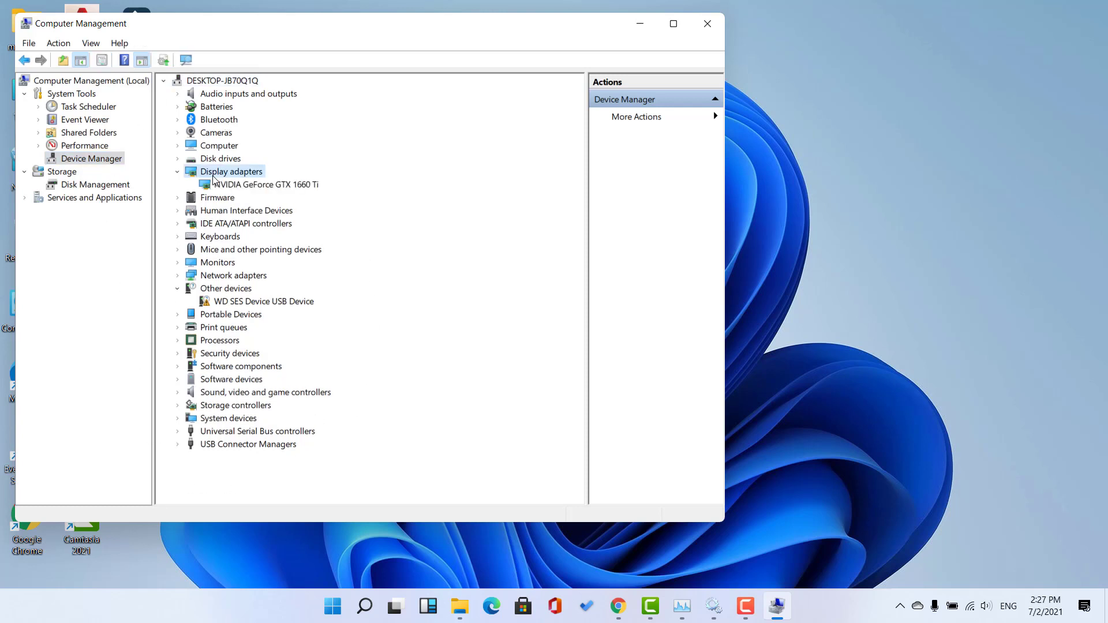
pyautogui.rightClick(253, 185)
pyautogui.click(229, 187)
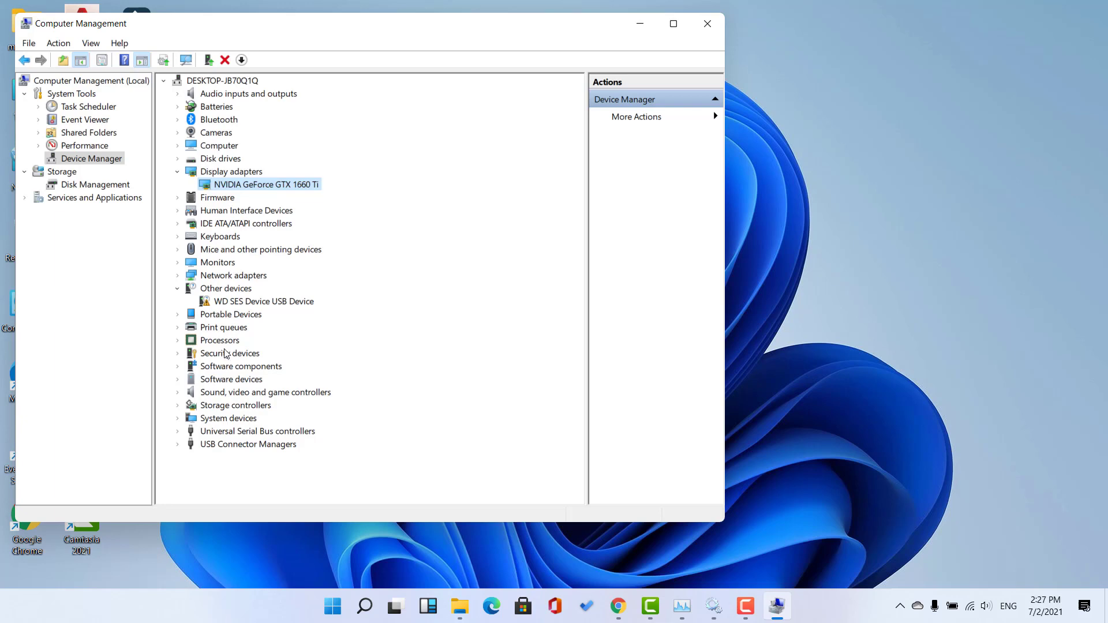
pyautogui.click(745, 606)
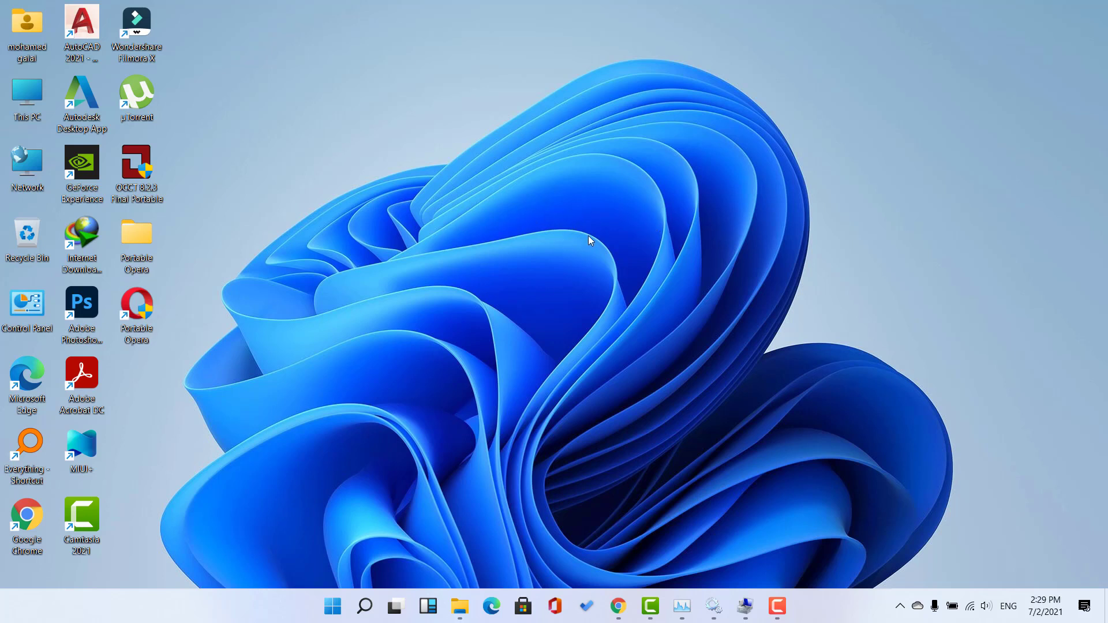
# Step: Search Windows for "folder", open File Explorer Options and move the dialog toward the middle of the desktop
pyautogui.click(364, 606)
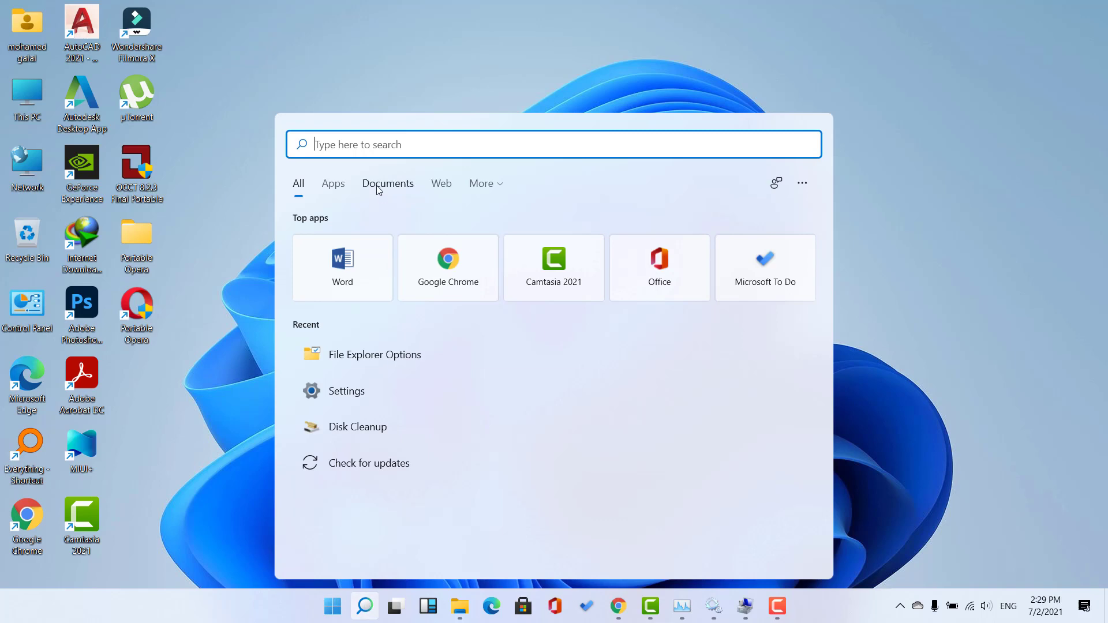
pyautogui.write('folde')
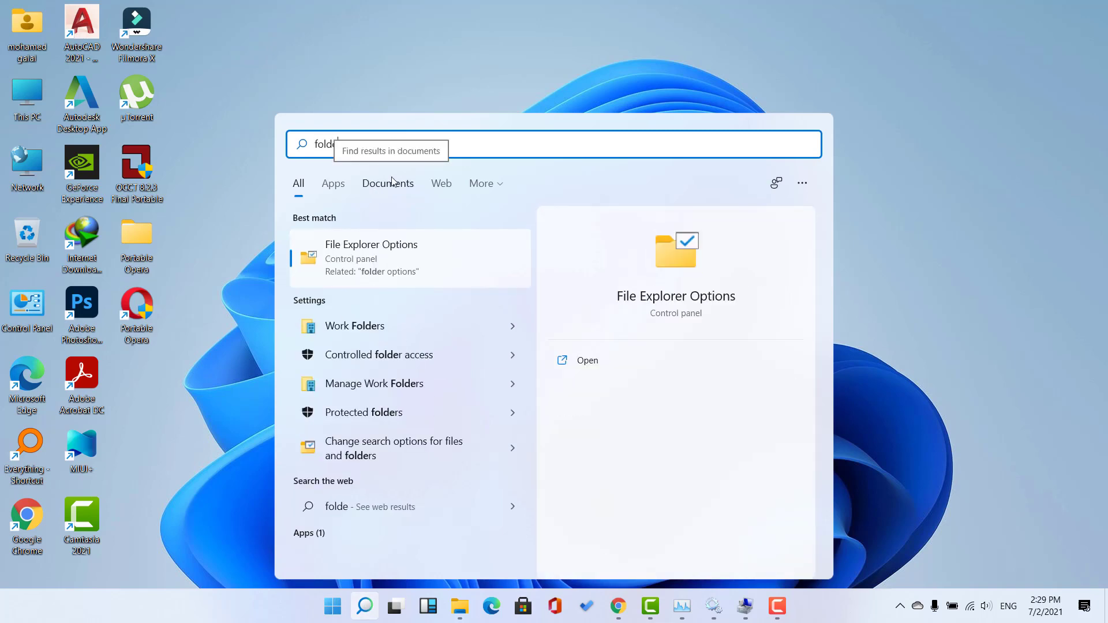
pyautogui.write('r')
pyautogui.click(378, 247)
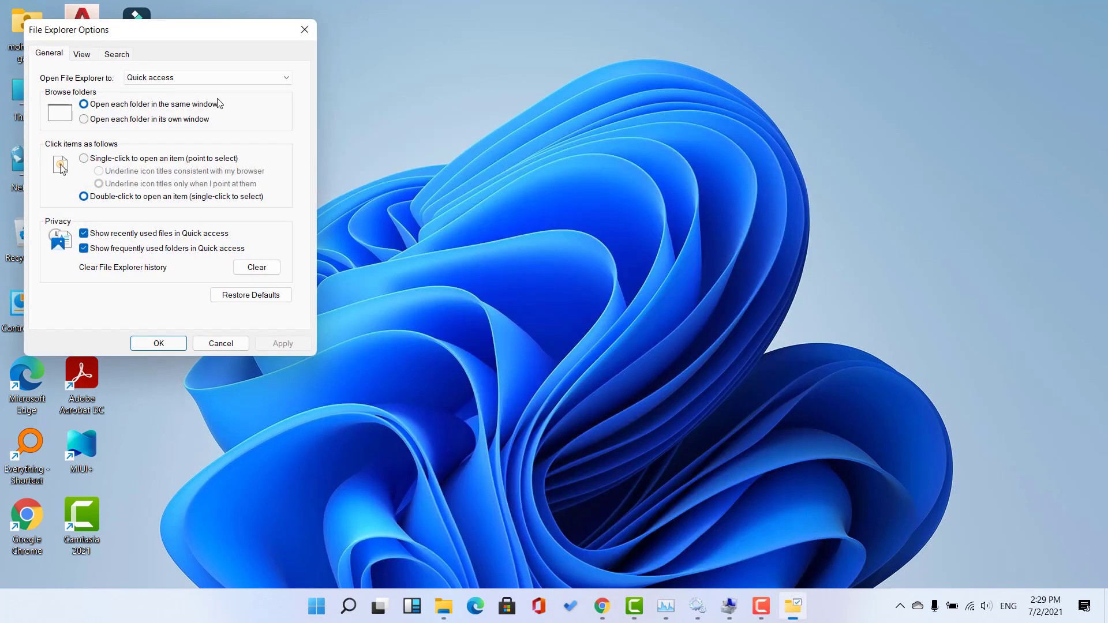
pyautogui.moveTo(166, 29); pyautogui.dragTo(590, 56)
# Step: Turn off the view options "Display file icon on thumbnails" and "Display file size information in folder tips"
pyautogui.click(506, 80)
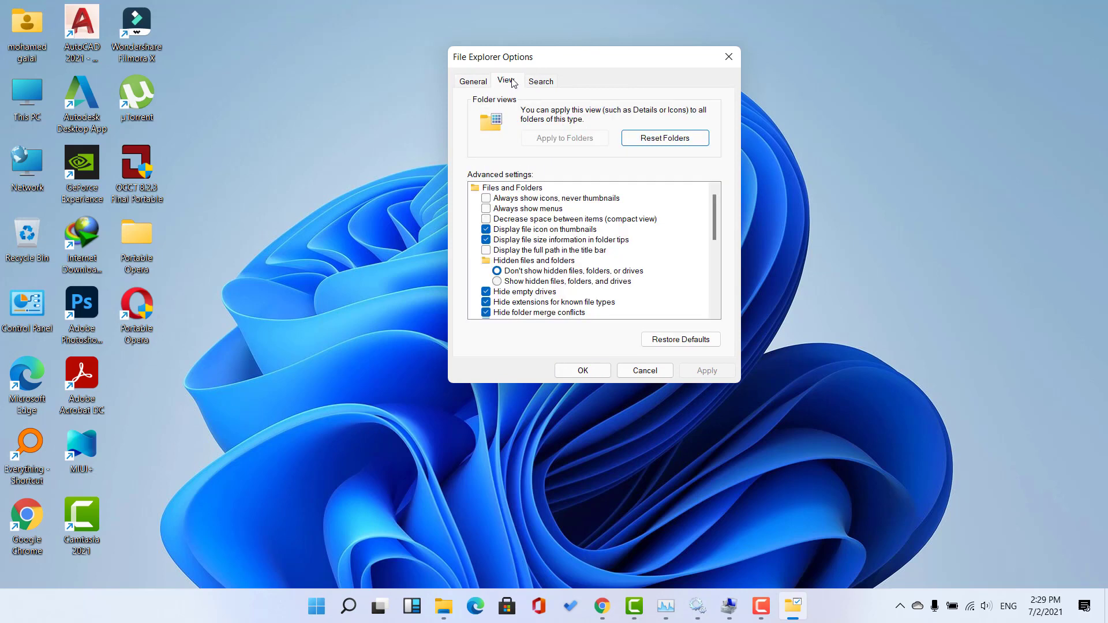
pyautogui.click(488, 231)
pyautogui.click(487, 240)
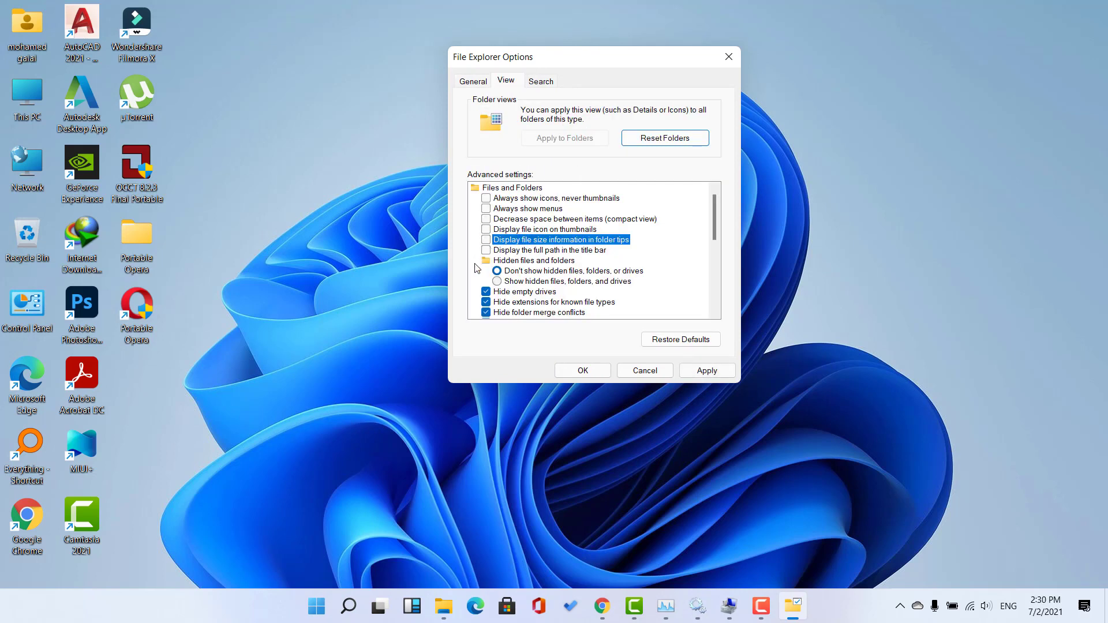
# Step: Turn the file icon on thumbnails and file size in folder tips options back on, apply and close File Explorer Options
pyautogui.click(561, 231)
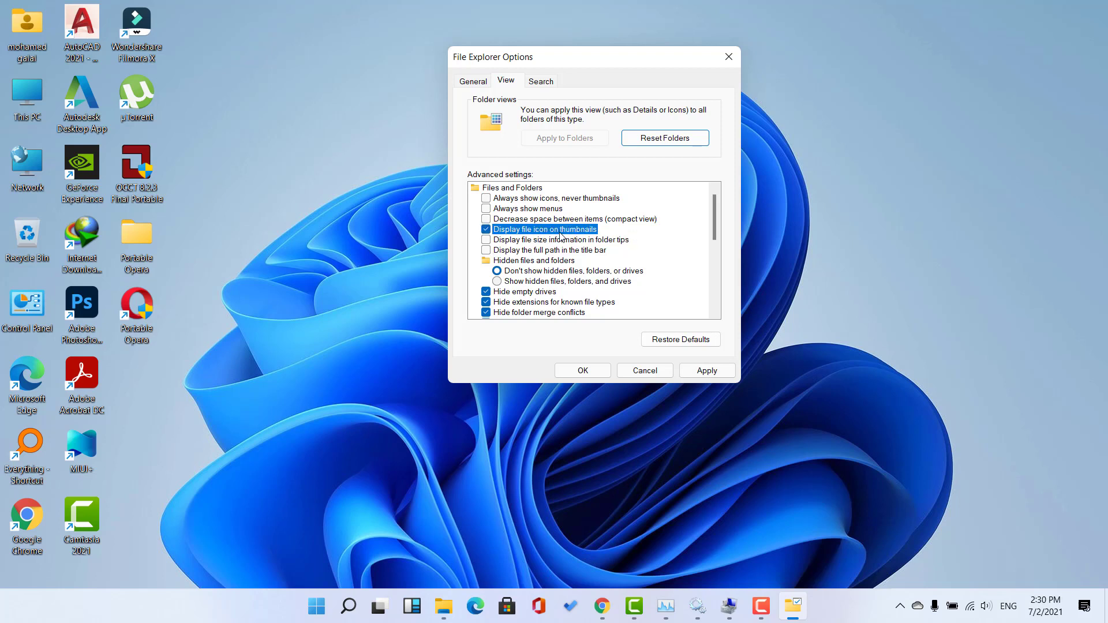
pyautogui.click(560, 241)
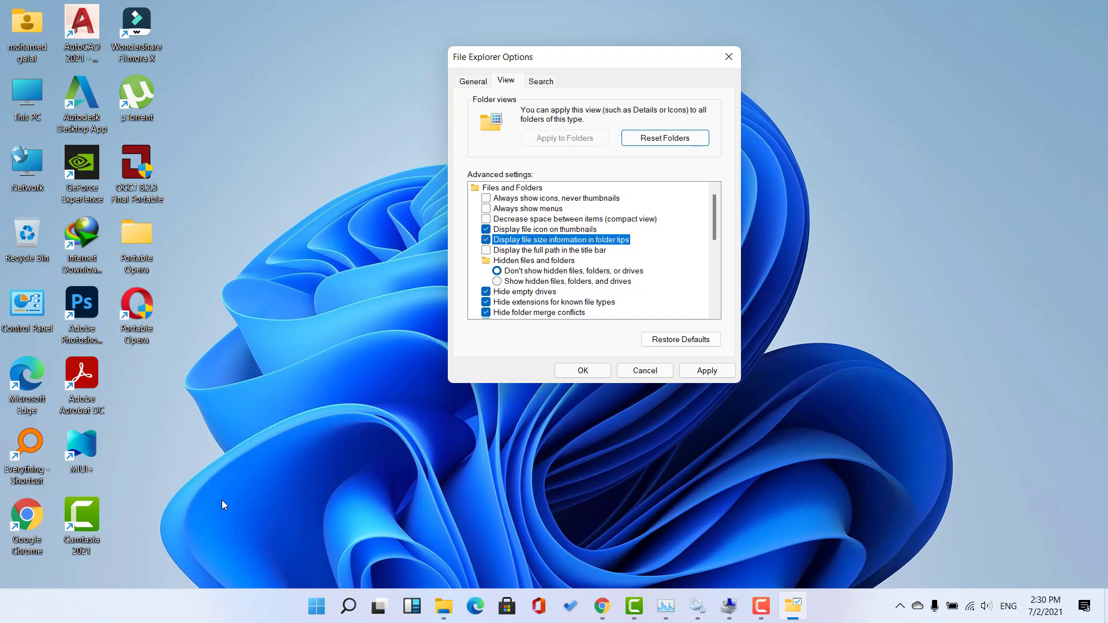
pyautogui.click(706, 372)
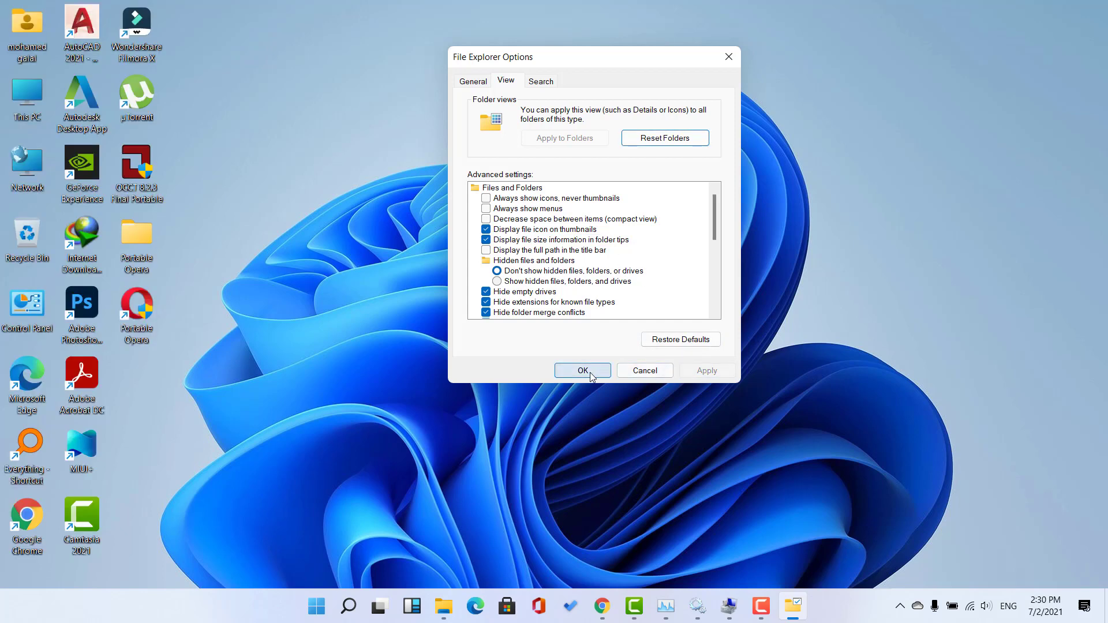
pyautogui.click(583, 370)
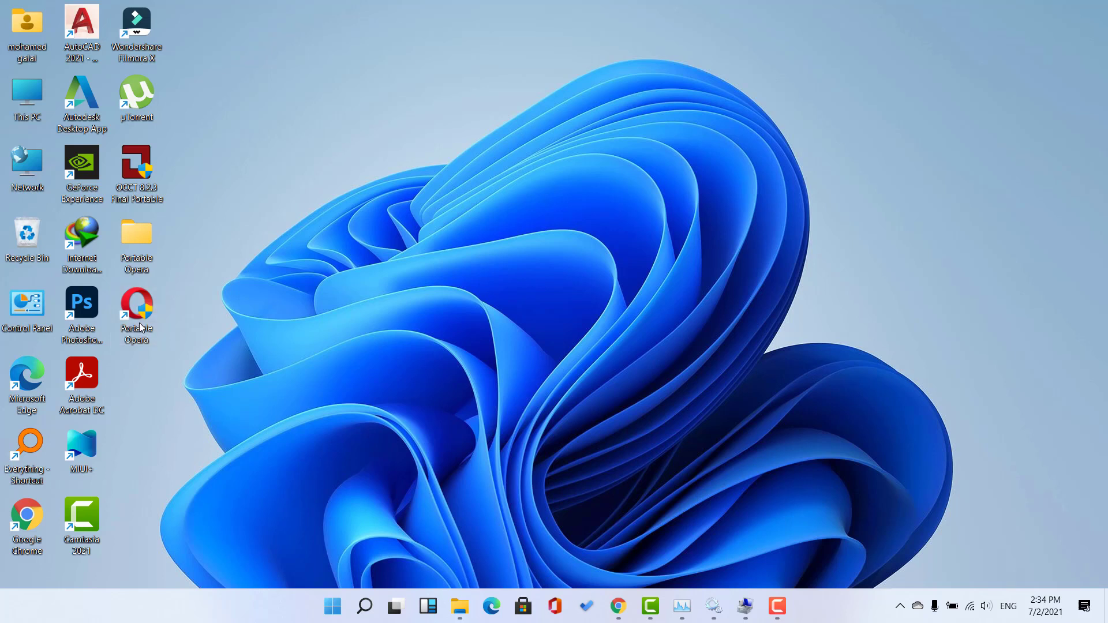
# Step: Create a text document on the desktop, open it in Notepad and paste the copied batch script that deletes temp and prefetch files
pyautogui.rightClick(549, 198)
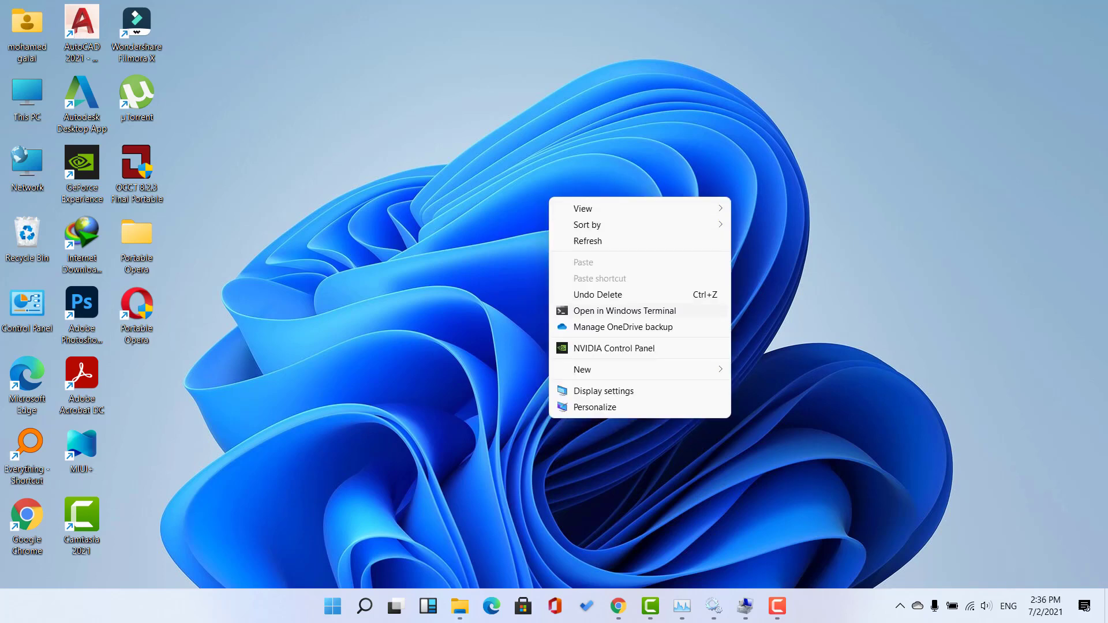
pyautogui.moveTo(583, 369)
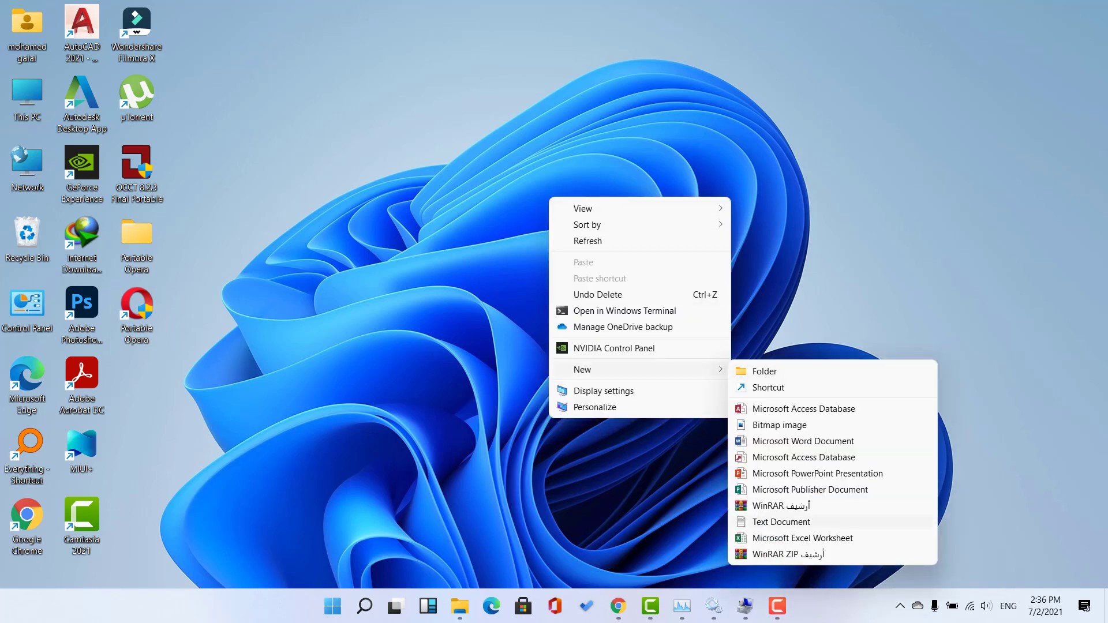
pyautogui.click(781, 522)
pyautogui.press('Return')
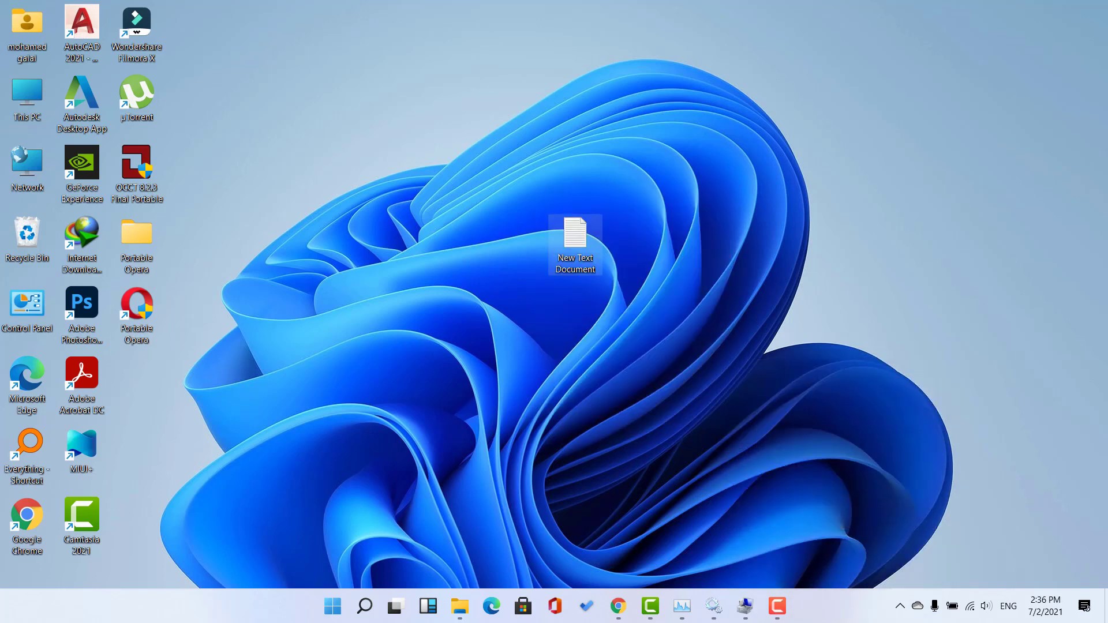
pyautogui.press('Return')
pyautogui.rightClick(405, 222)
pyautogui.click(438, 280)
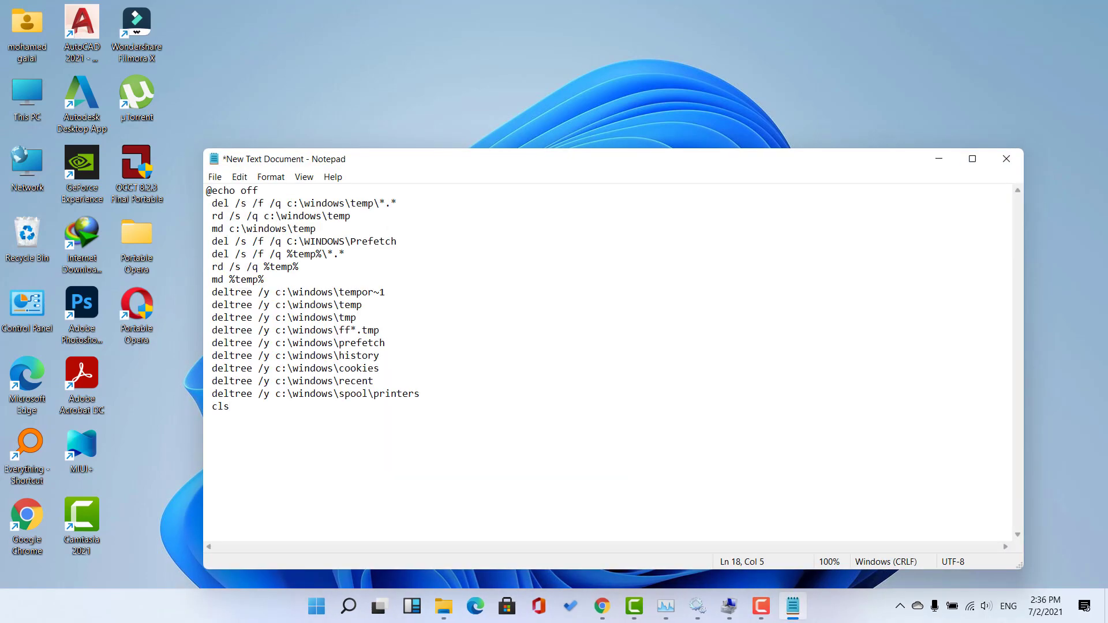
pyautogui.hotkey('ctrl', 'Home')
pyautogui.hotkey('shift', 'End')
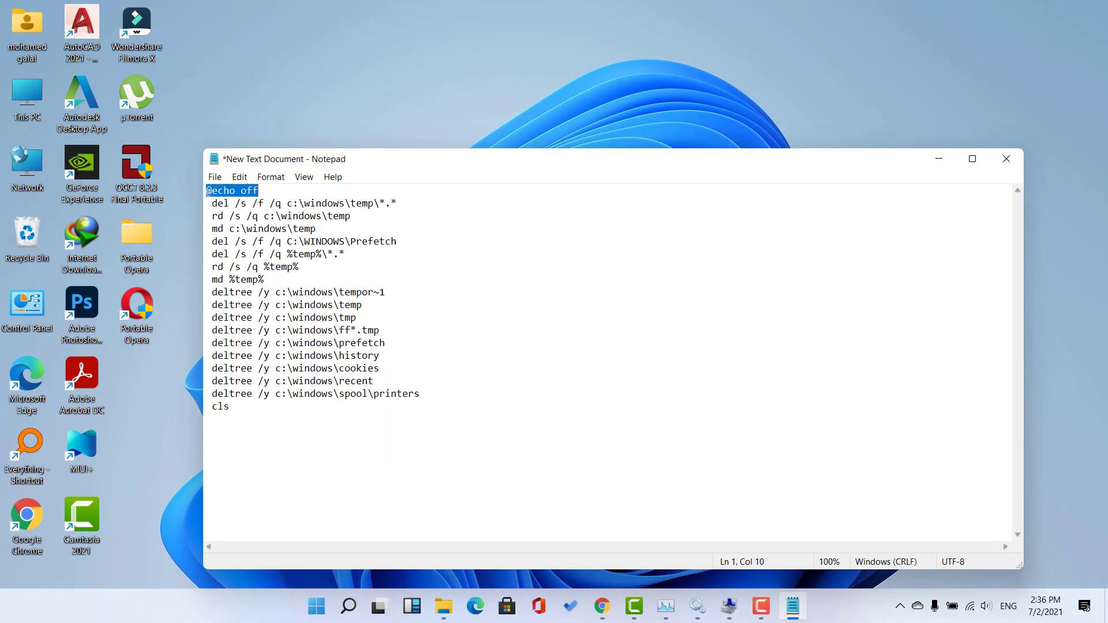
pyautogui.moveTo(351, 203)
pyautogui.mouseDown()
pyautogui.moveTo(374, 203)
pyautogui.moveTo(350, 203)
pyautogui.mouseUp()
pyautogui.moveTo(356, 242); pyautogui.dragTo(397, 241)
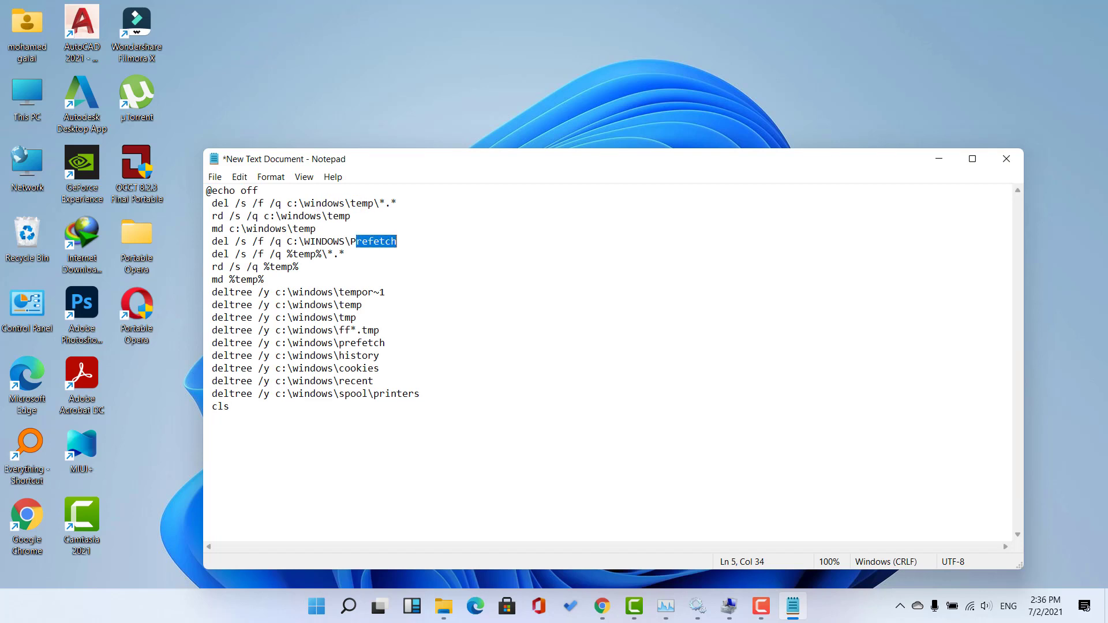
pyautogui.moveTo(206, 254); pyautogui.dragTo(345, 254)
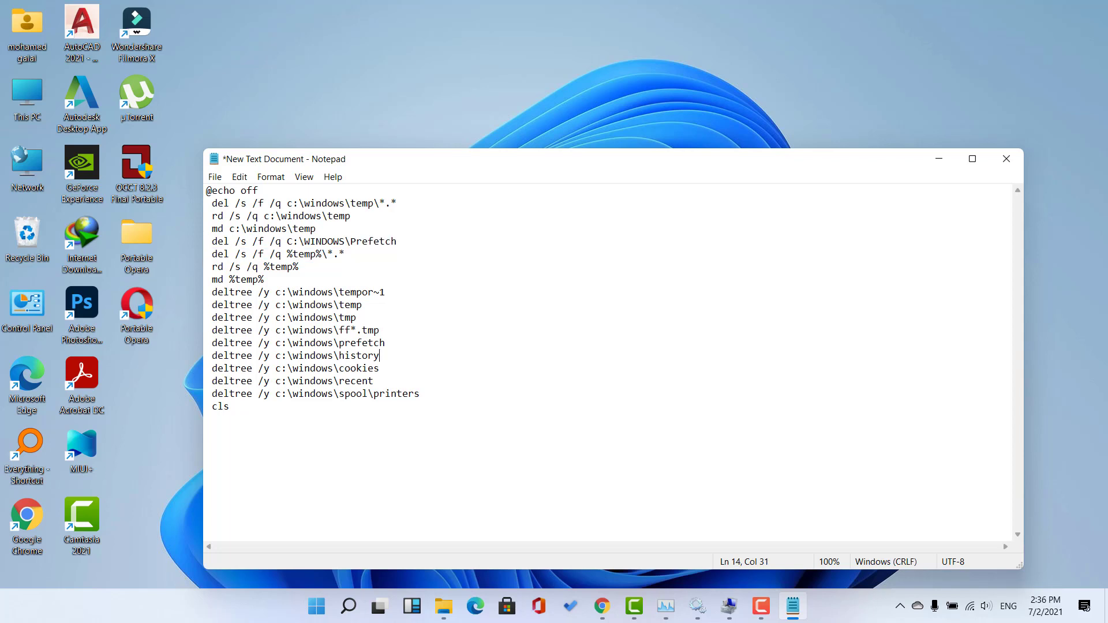
pyautogui.moveTo(339, 355)
pyautogui.mouseDown()
pyautogui.moveTo(380, 356)
pyautogui.moveTo(339, 369)
pyautogui.mouseUp()
pyautogui.moveTo(230, 406); pyautogui.dragTo(207, 191)
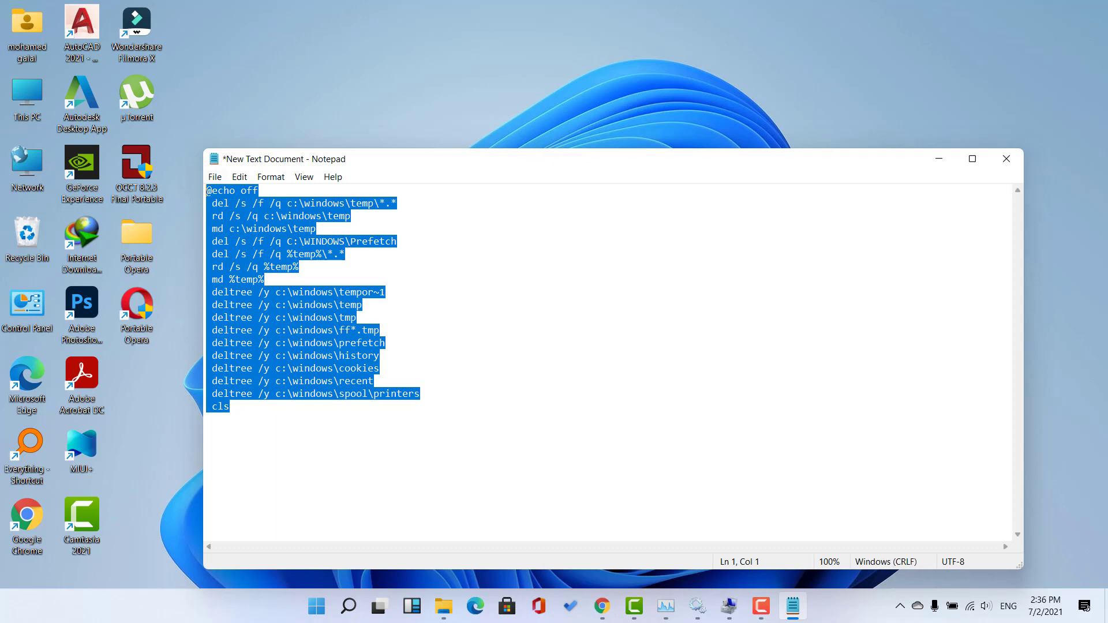
# Step: Save the script to the desktop as "speed windows 11.bat" and close Notepad
pyautogui.hotkey('alt', 'f')
pyautogui.press('Return')
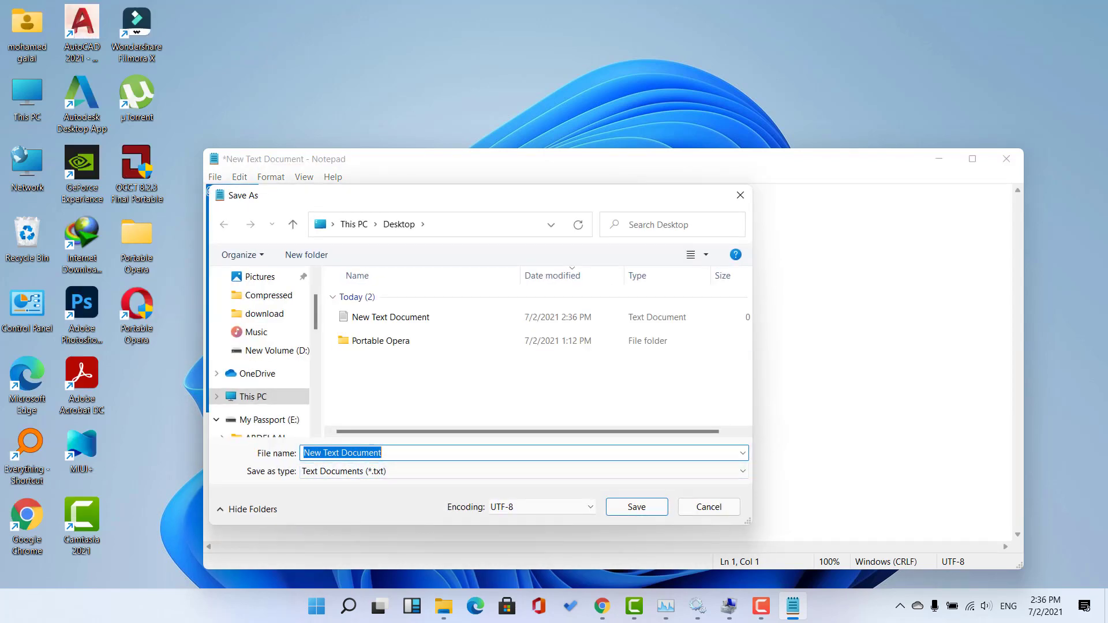
pyautogui.write('spee')
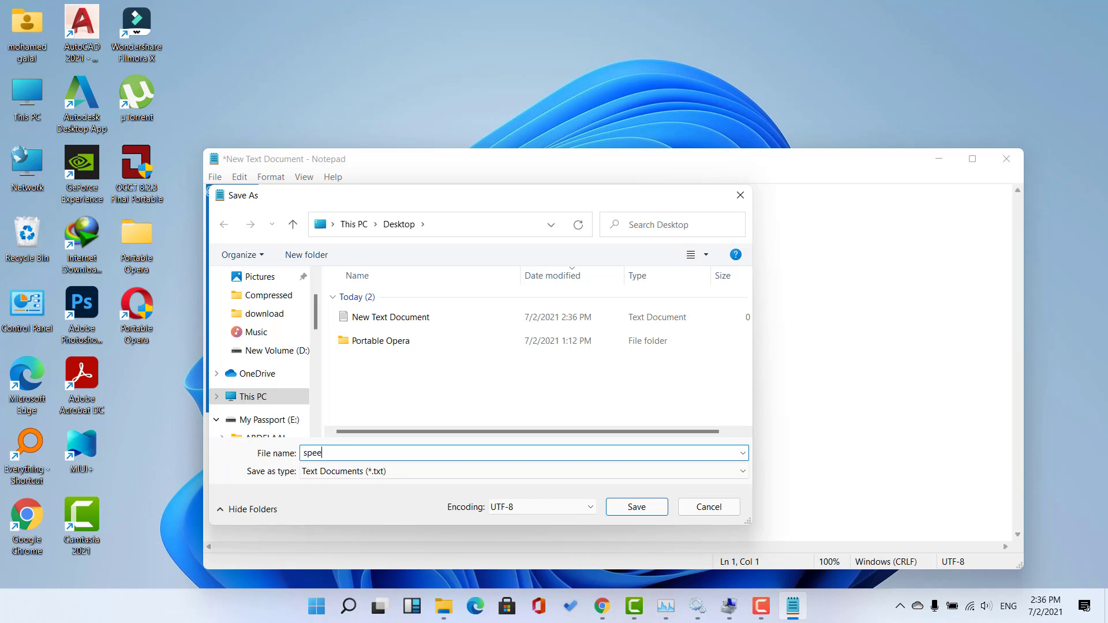
pyautogui.write('d windows 11.bat')
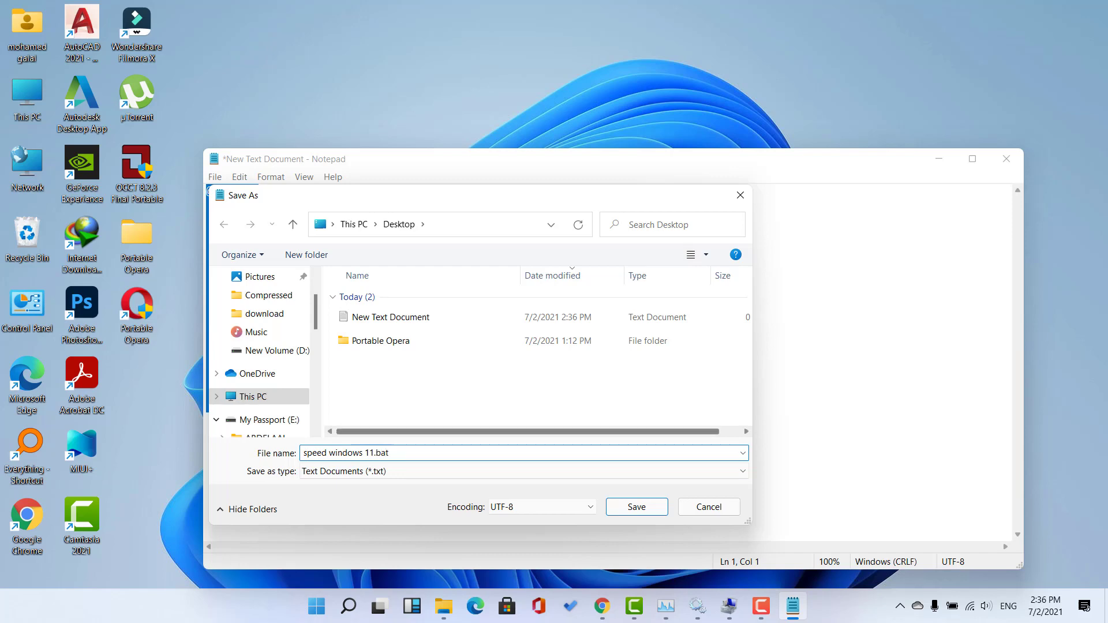
pyautogui.press('Return')
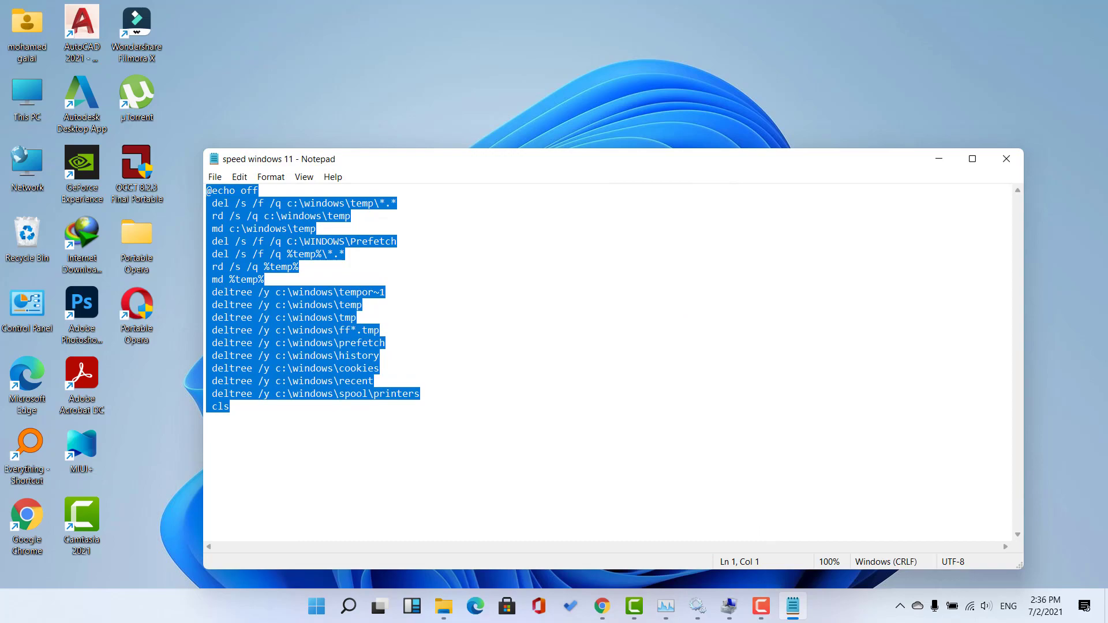
pyautogui.click(1006, 159)
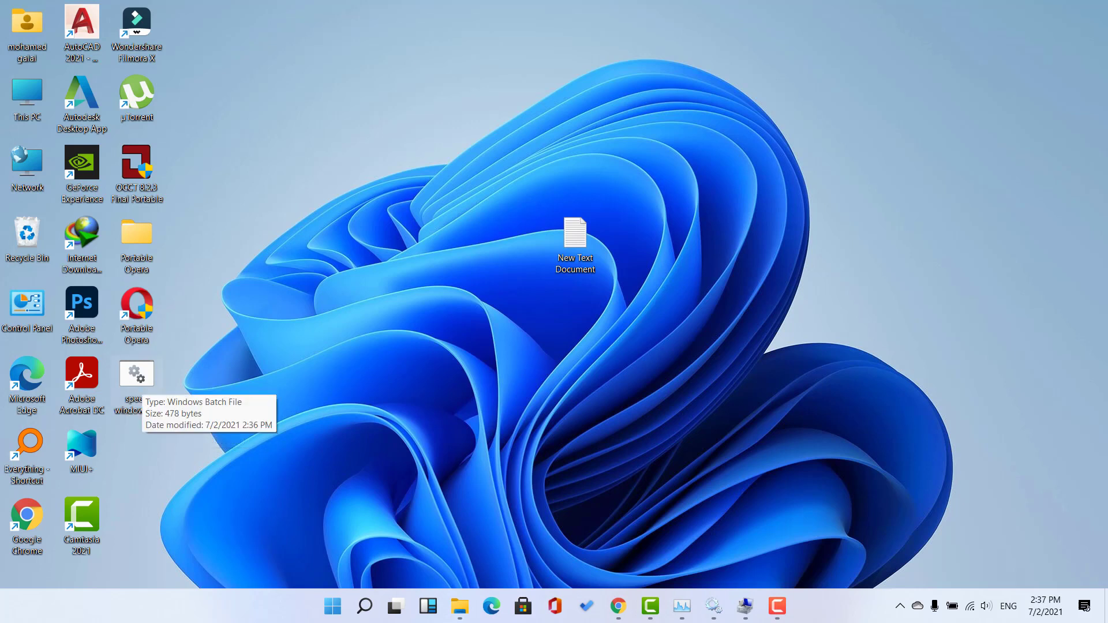
# Step: Open System Configuration by running the command "msconfig"
pyautogui.moveTo(650, 606)
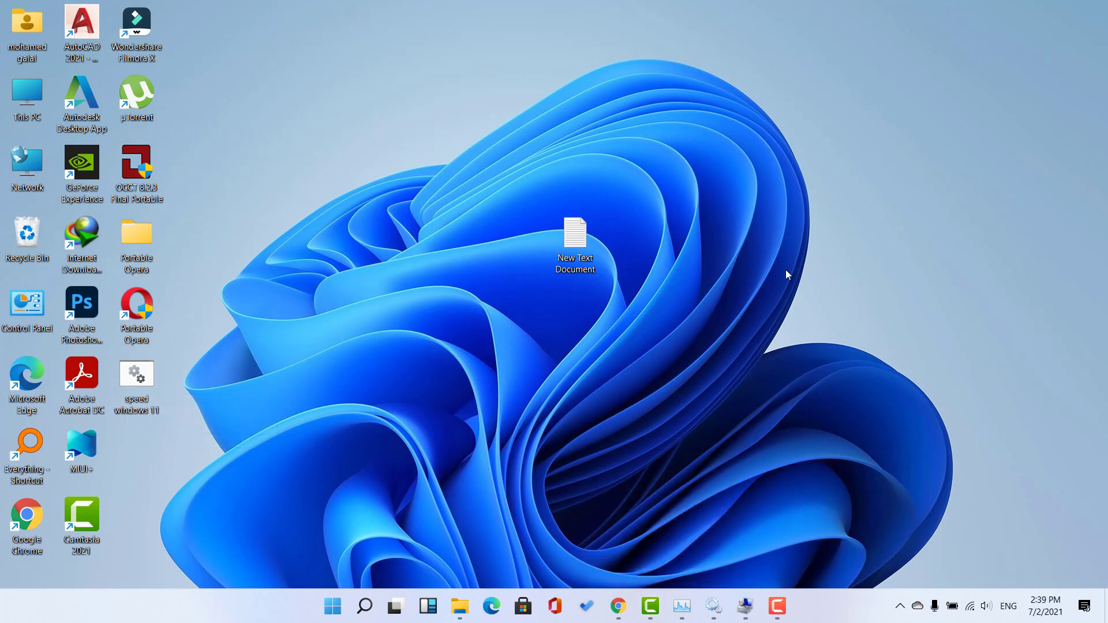
pyautogui.press('super+r')
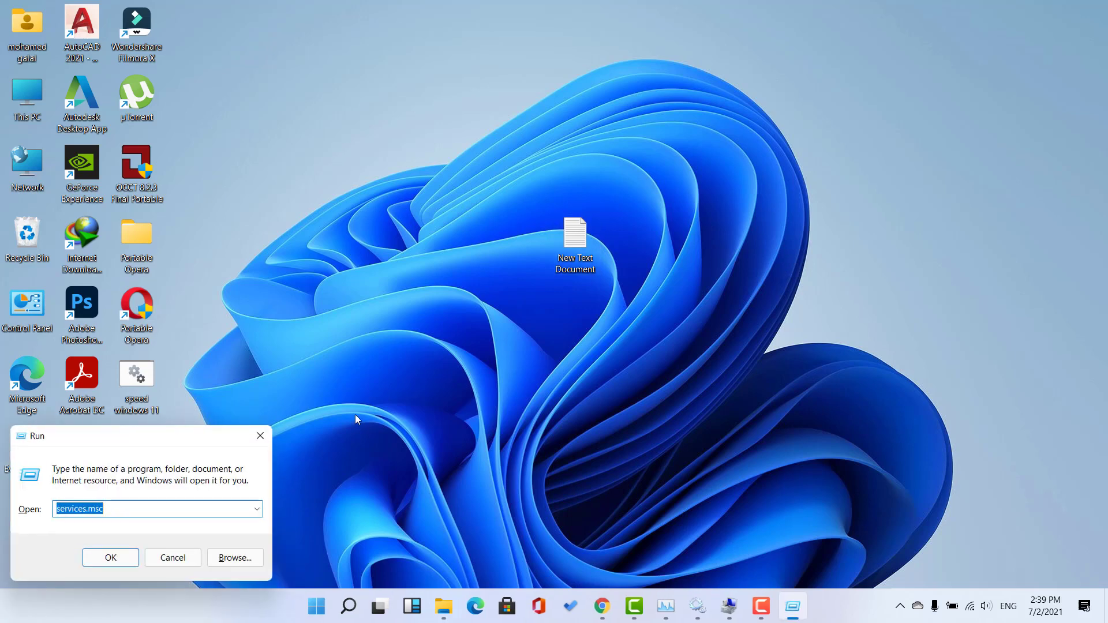
pyautogui.rightClick(318, 603)
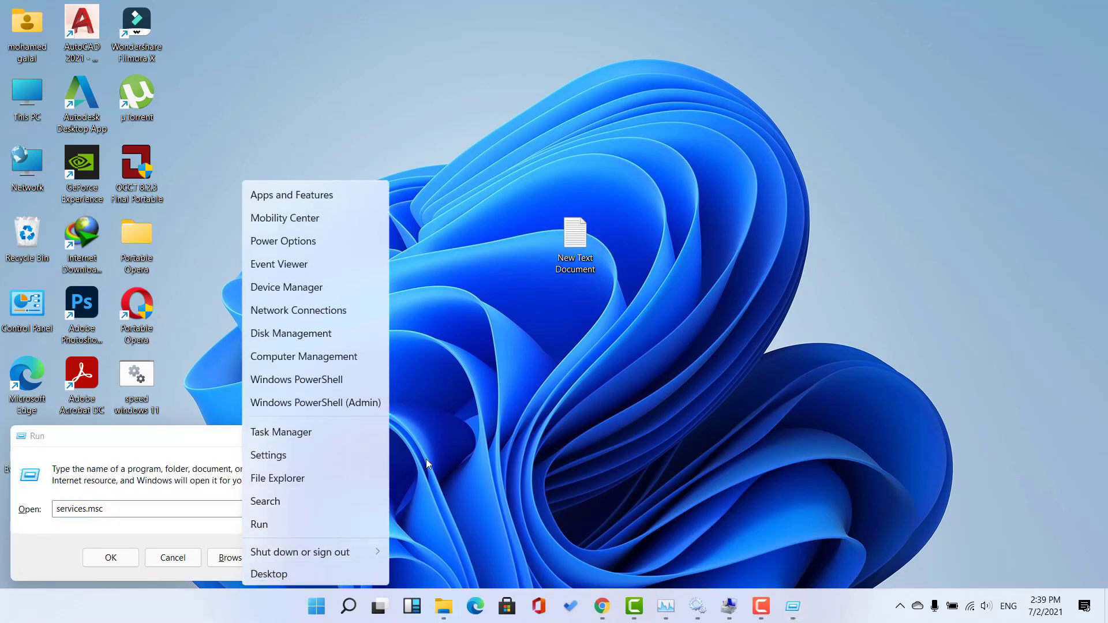
pyautogui.click(482, 447)
pyautogui.click(18, 502)
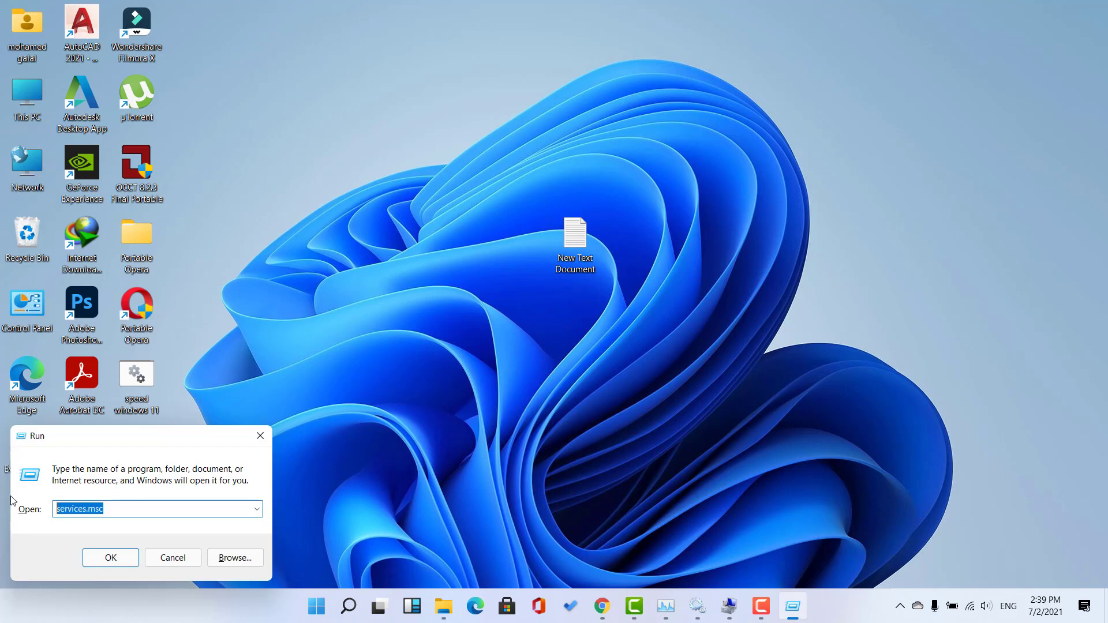
pyautogui.write('msconfig')
pyautogui.click(111, 559)
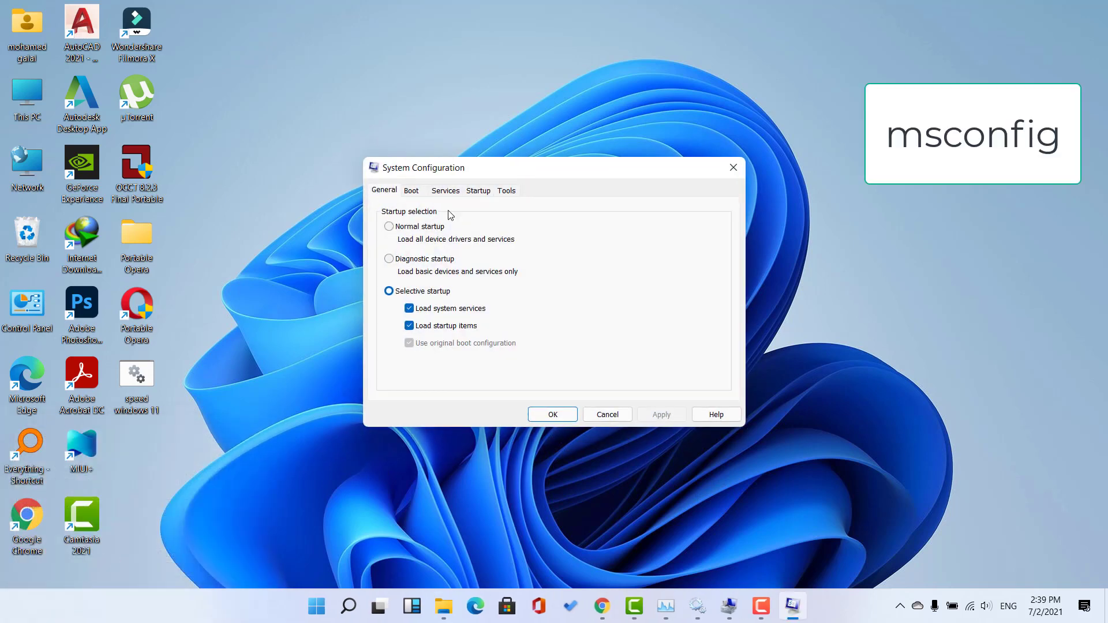
# Step: Examine the services in System Configuration, filtering out all Microsoft services to review the third-party ones, and toggle the filter back
pyautogui.click(453, 196)
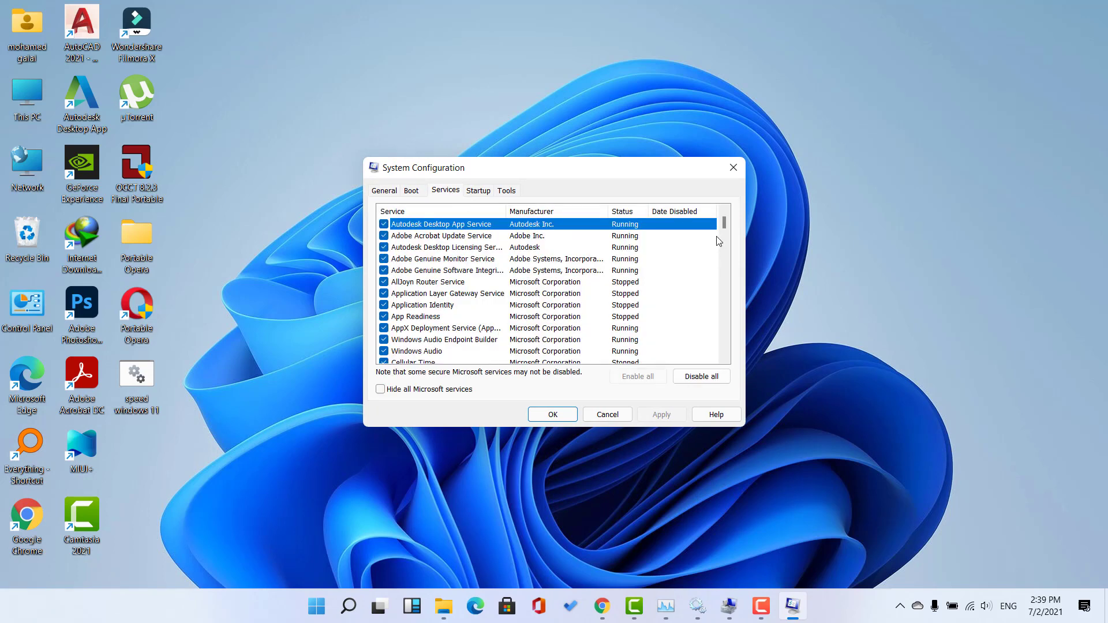
pyautogui.moveTo(723, 226)
pyautogui.mouseDown()
pyautogui.moveTo(727, 347)
pyautogui.moveTo(724, 212)
pyautogui.mouseUp()
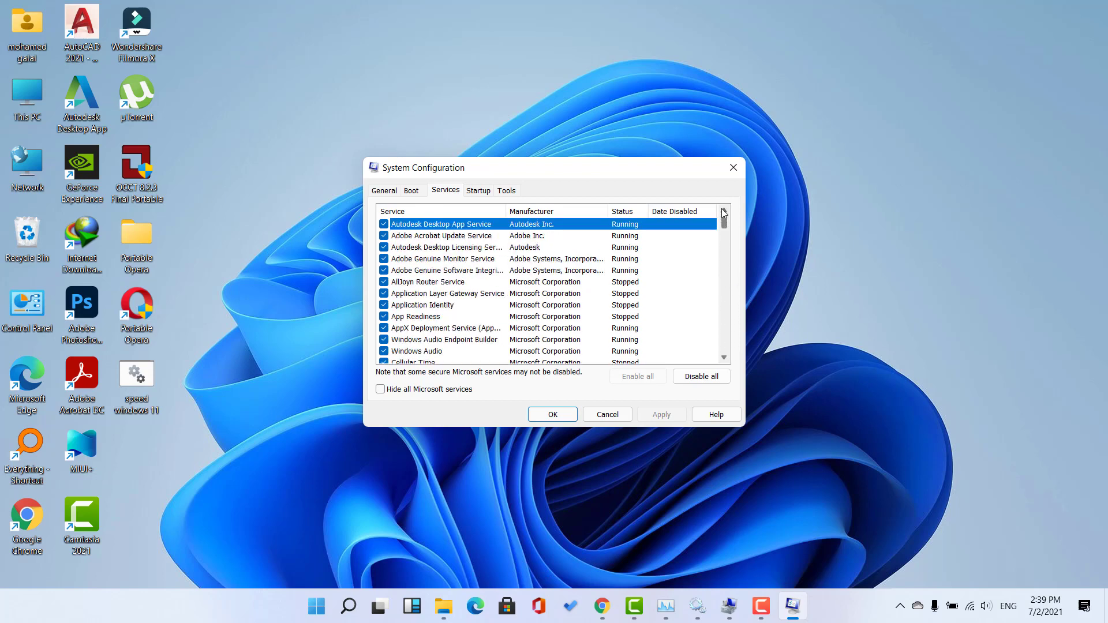
pyautogui.click(402, 391)
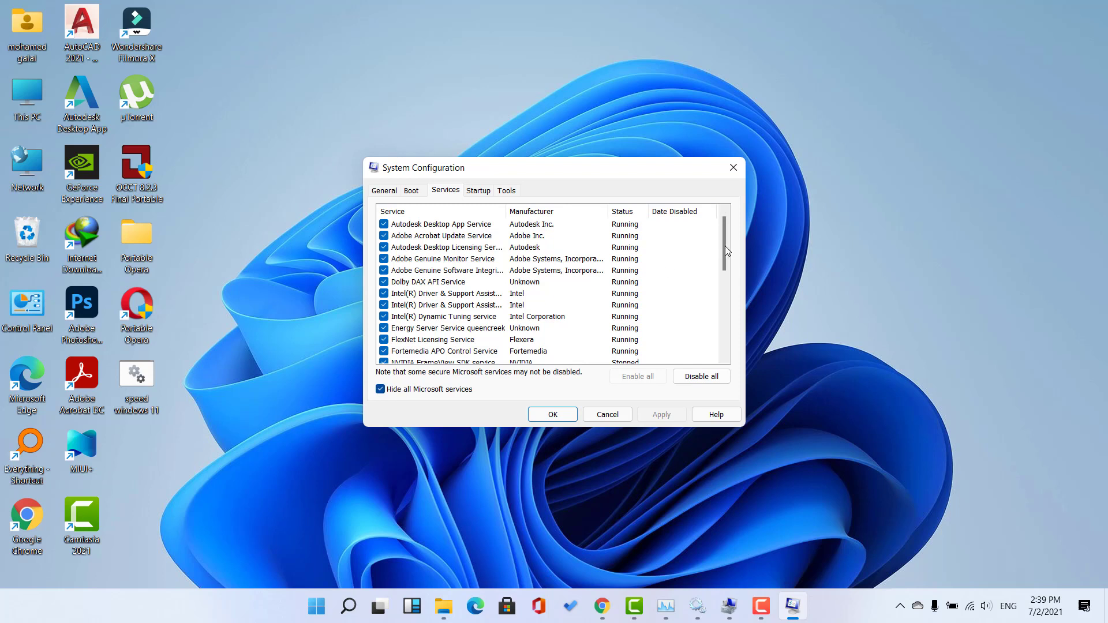
pyautogui.moveTo(719, 234); pyautogui.dragTo(723, 321)
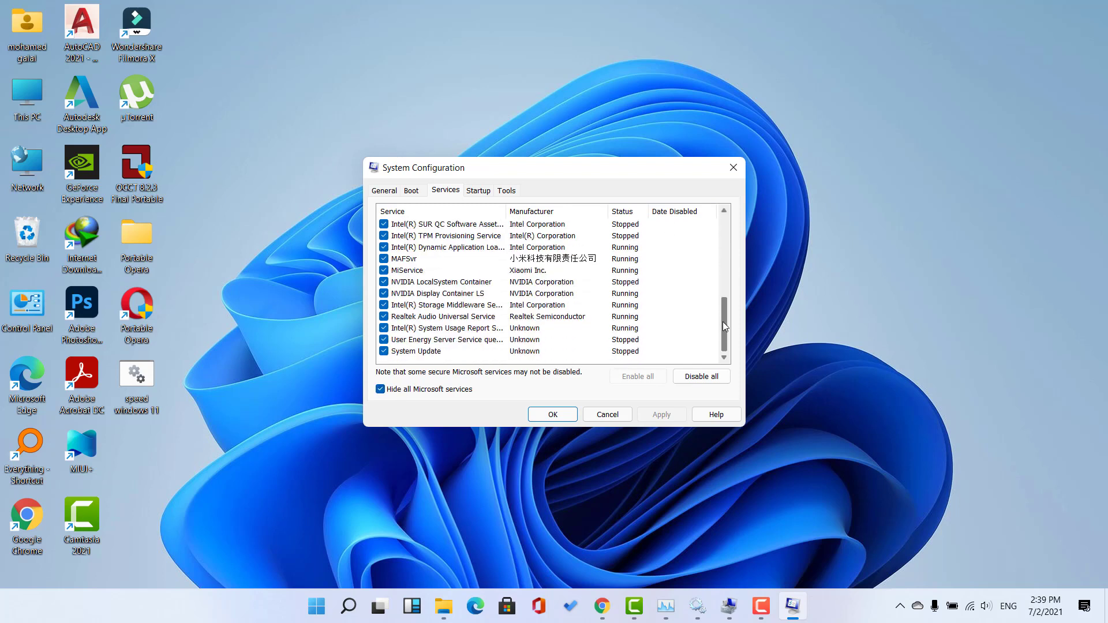
pyautogui.click(397, 392)
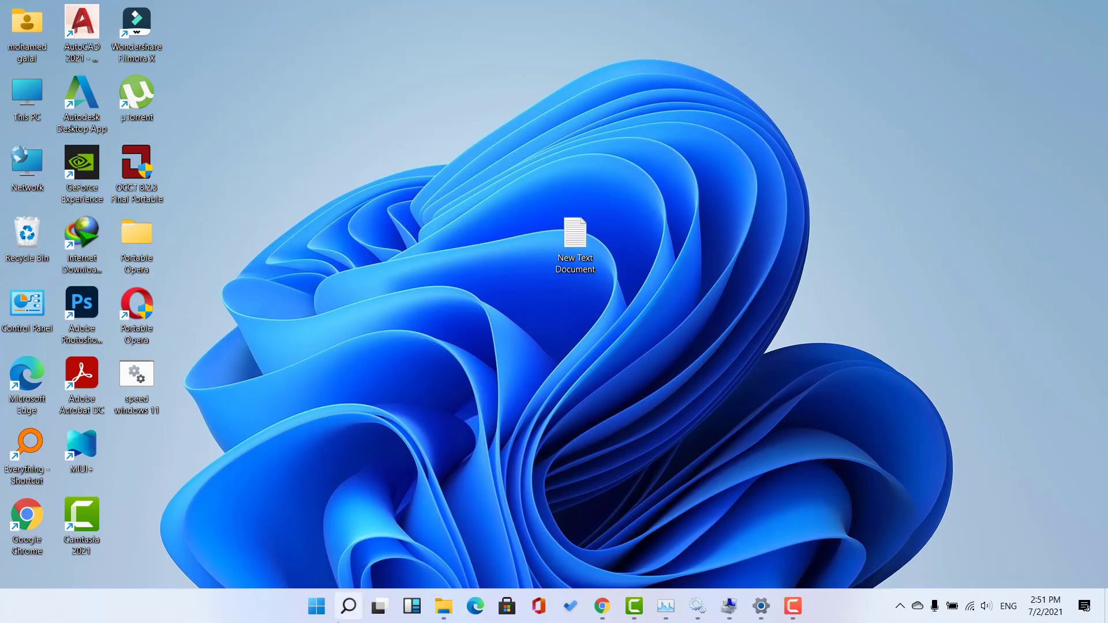
# Step: Open Settings, return to its home page, search for "upda" and open the Check for updates result
pyautogui.click(326, 616)
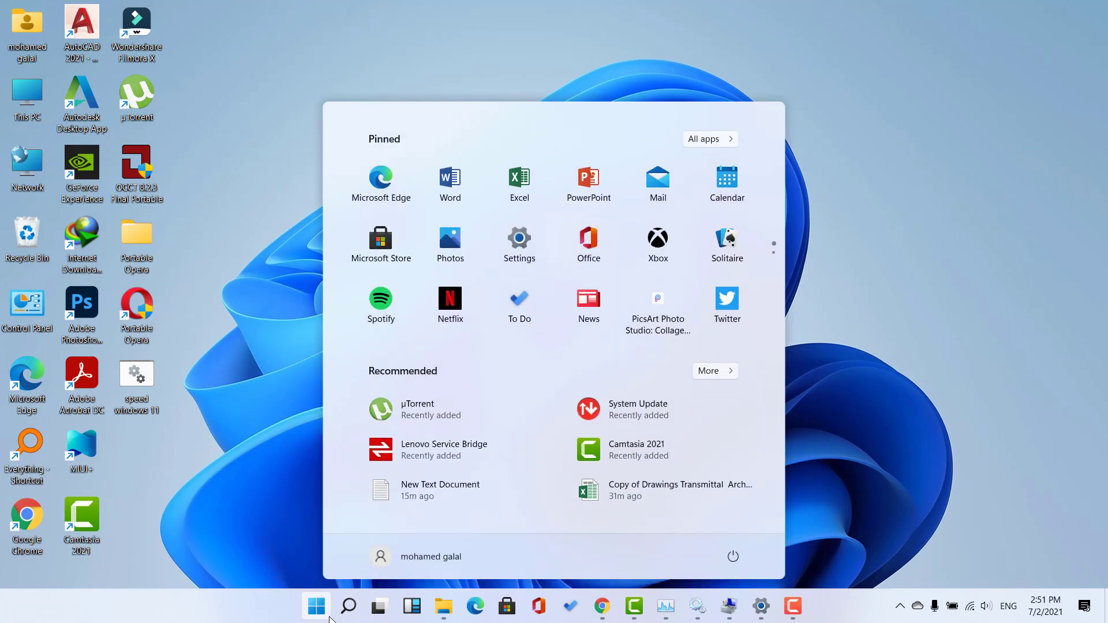
pyautogui.click(520, 238)
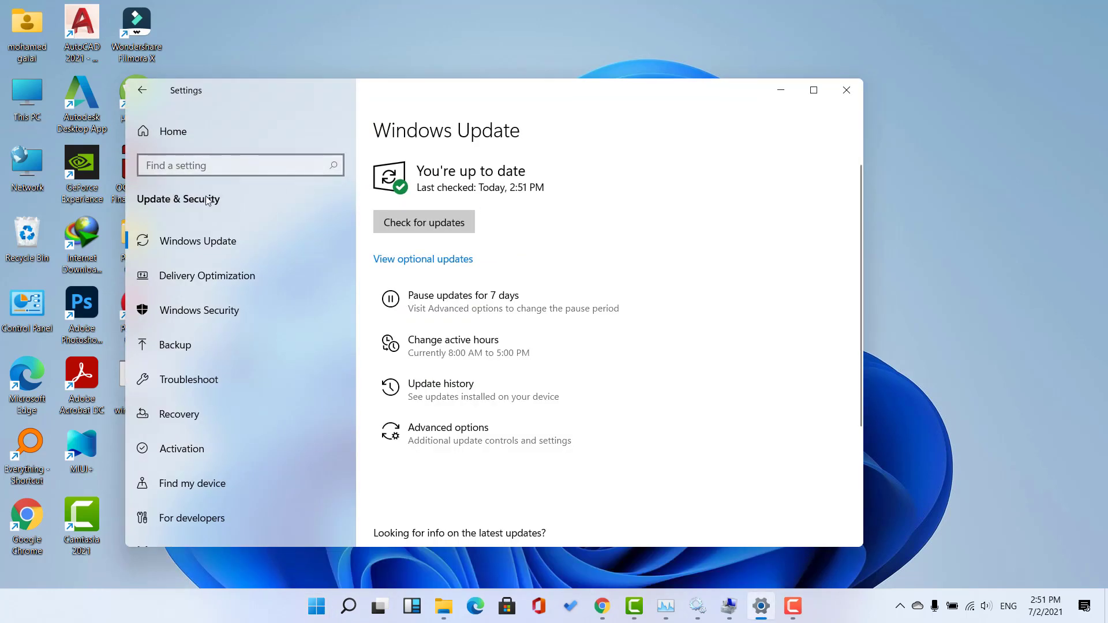
pyautogui.click(144, 86)
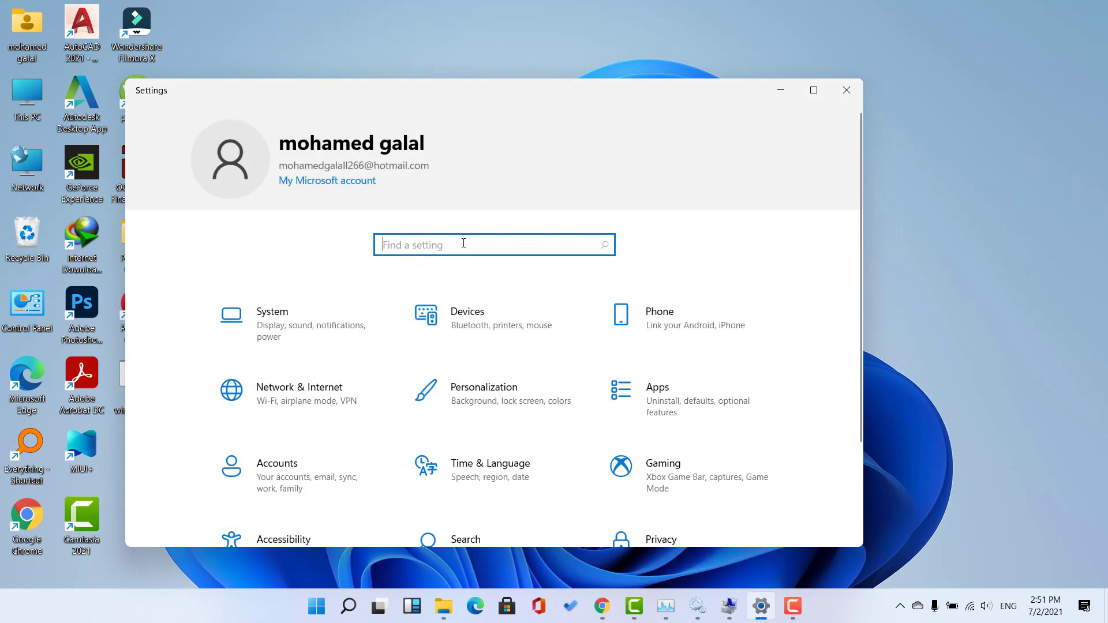
pyautogui.write('upda')
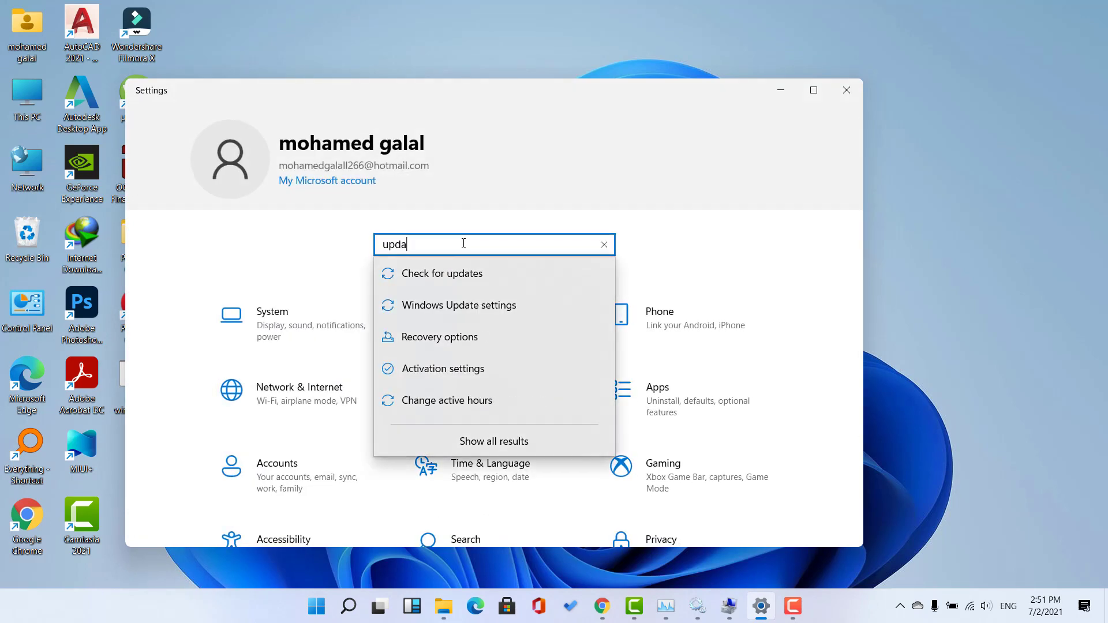
pyautogui.click(427, 274)
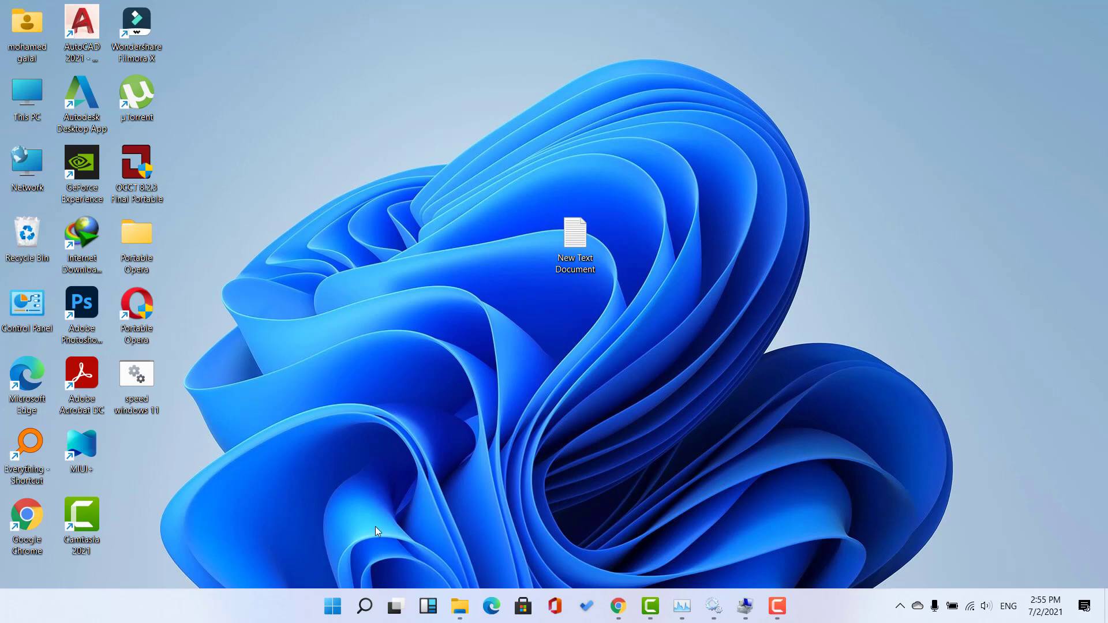
# Step: Open Settings, search for "app" and go to Add or remove programs
pyautogui.click(341, 613)
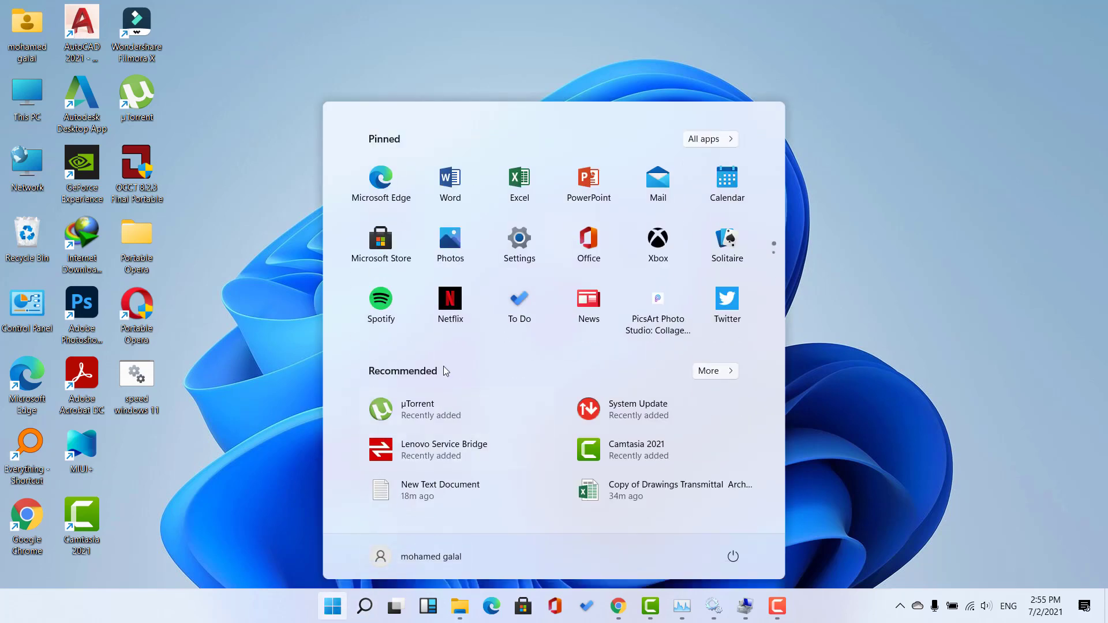
pyautogui.click(520, 241)
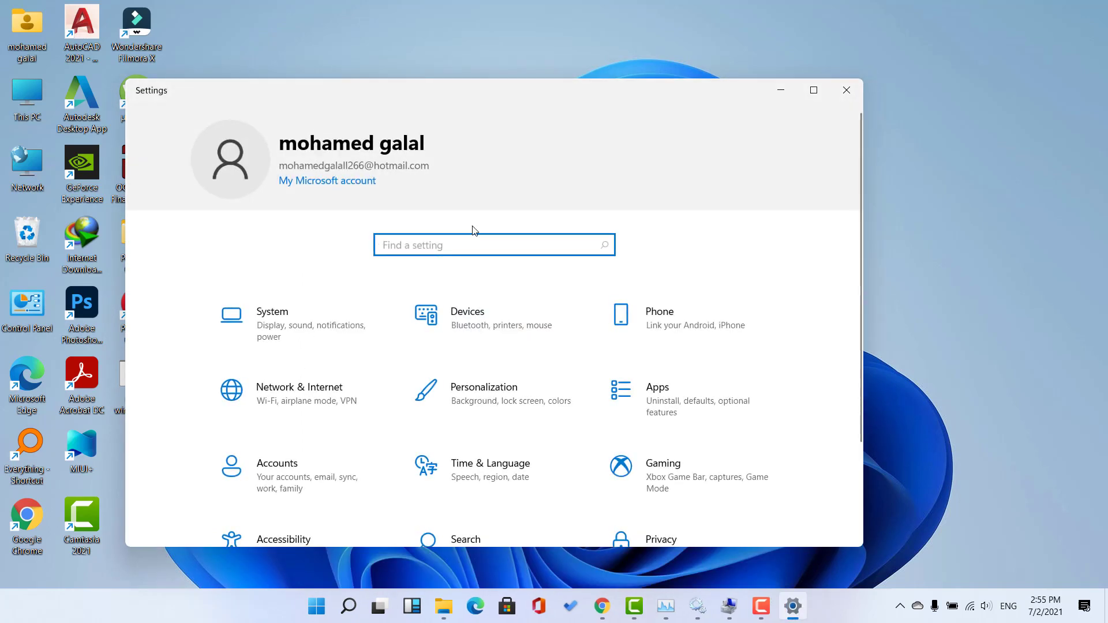
pyautogui.write('app')
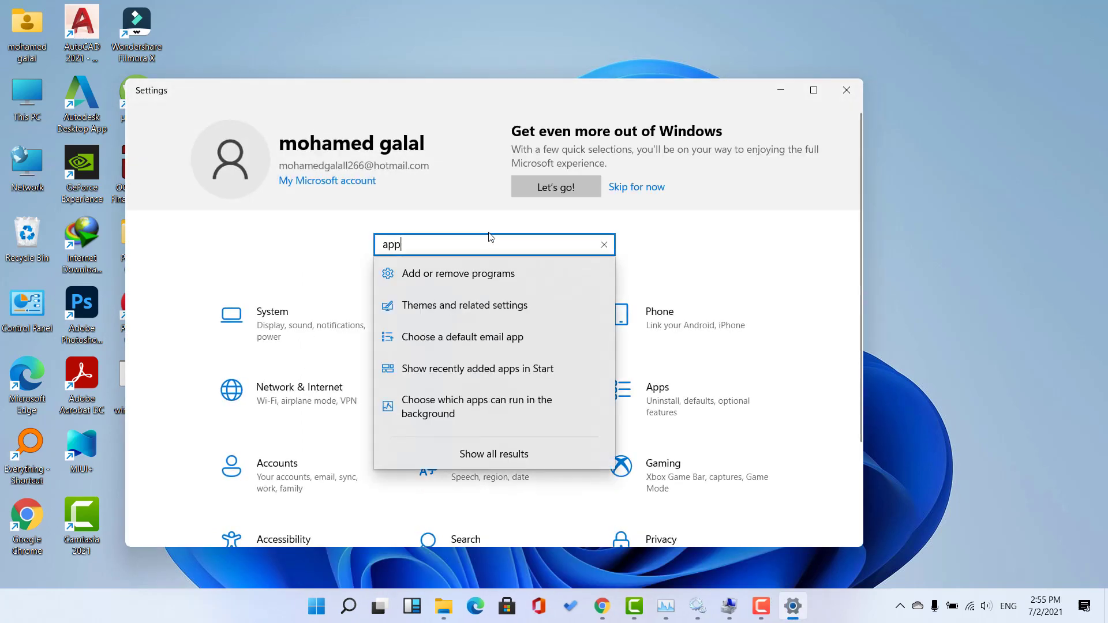
pyautogui.click(482, 273)
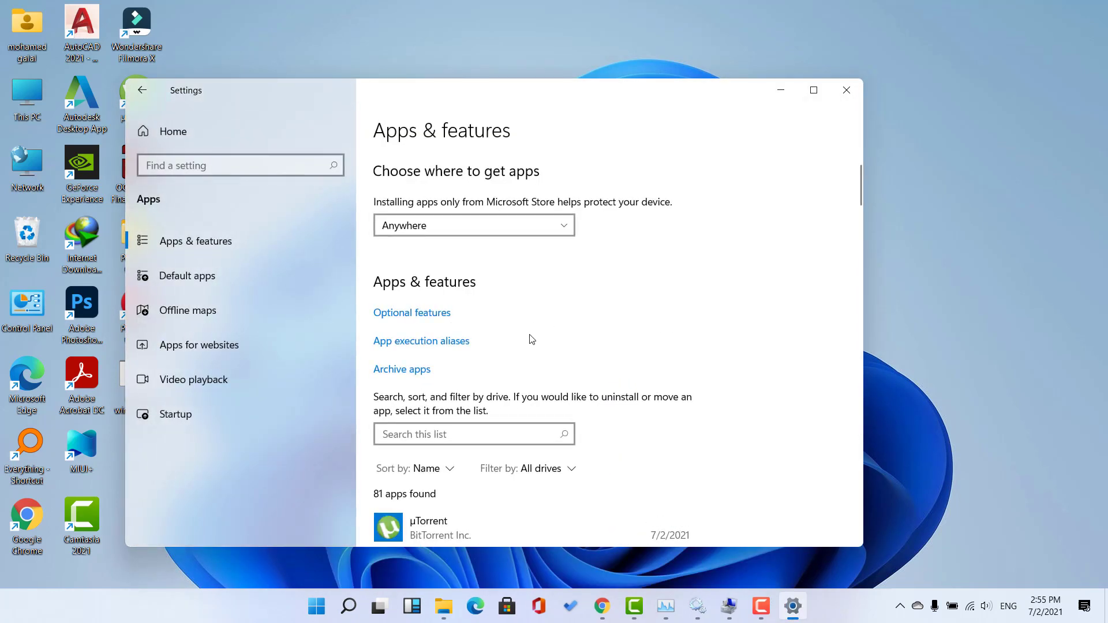
# Step: Sort the installed apps list by size, keeping the drive filter on All drives
pyautogui.scroll(-4, 698, 428)
pyautogui.click(553, 260)
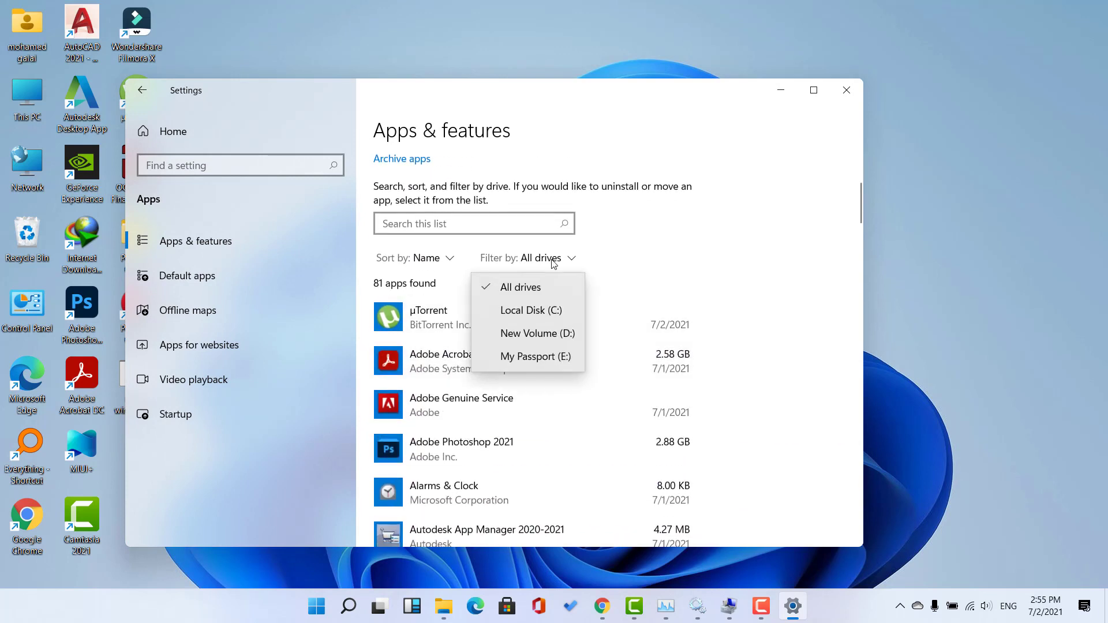
pyautogui.click(445, 258)
pyautogui.click(445, 258)
pyautogui.click(417, 312)
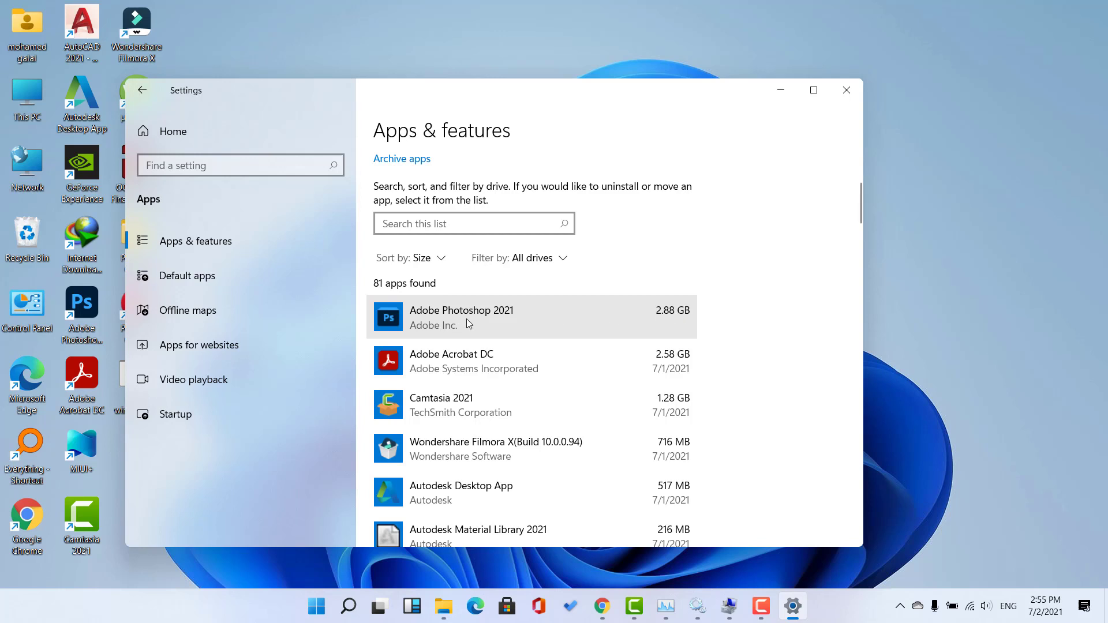
# Step: Expand the Adobe Acrobat DC entry to show its uninstall option and look through the size-sorted apps for large programs
pyautogui.click(626, 362)
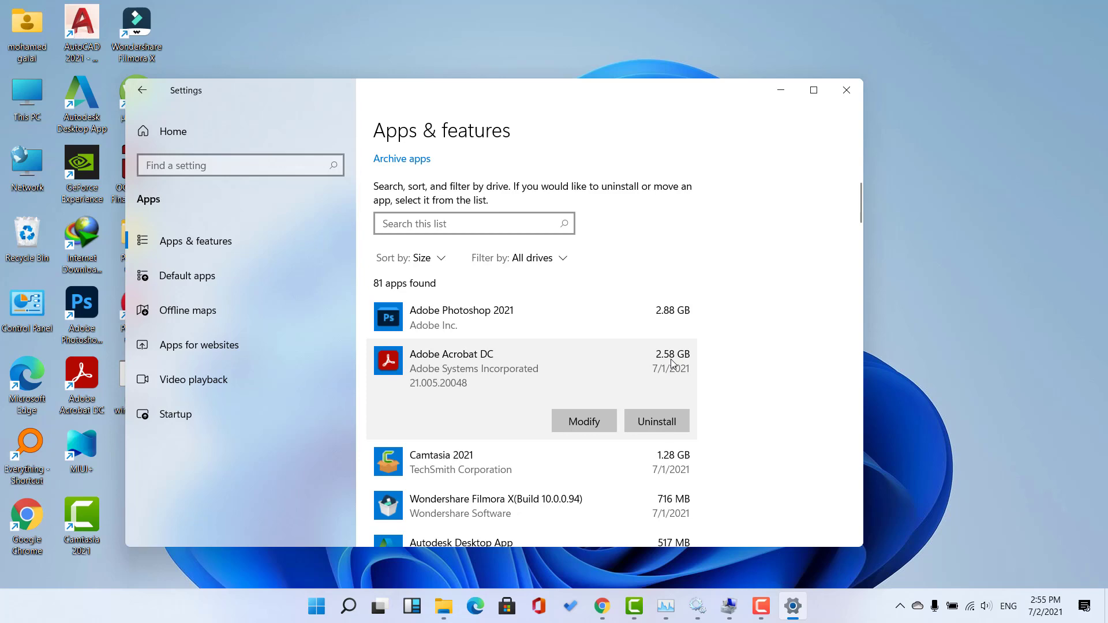
pyautogui.scroll(-10, 671, 364)
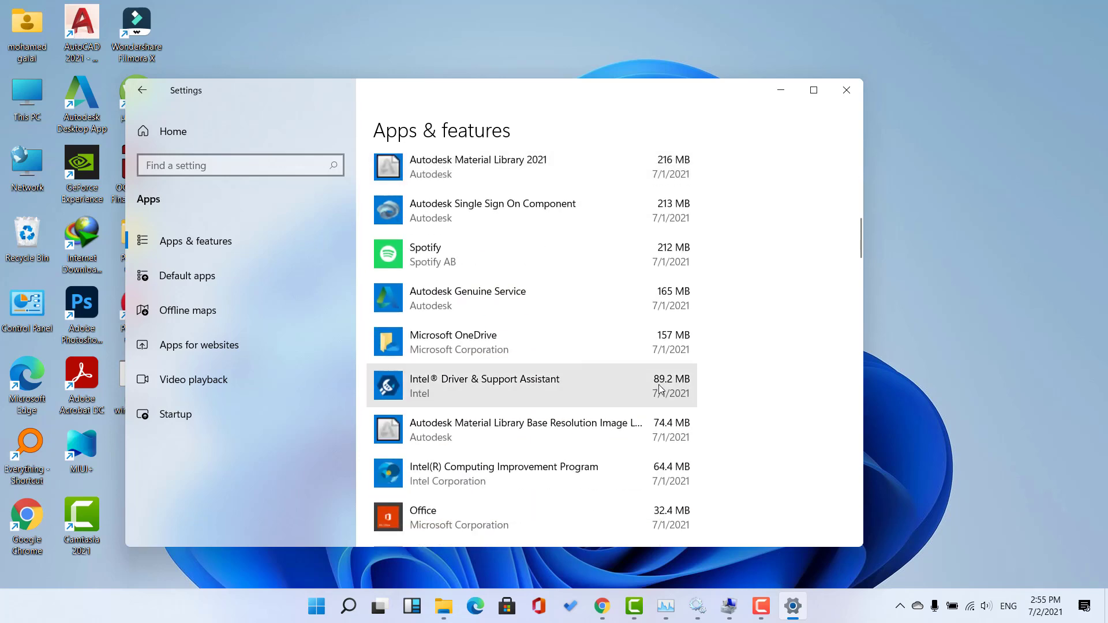
pyautogui.scroll(12, 662, 390)
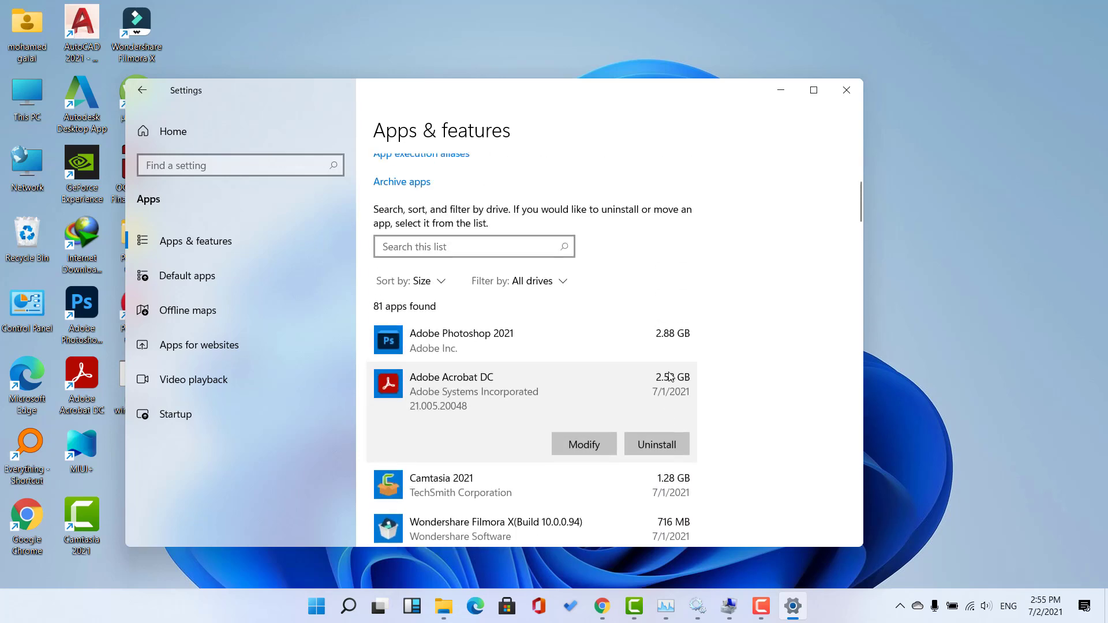